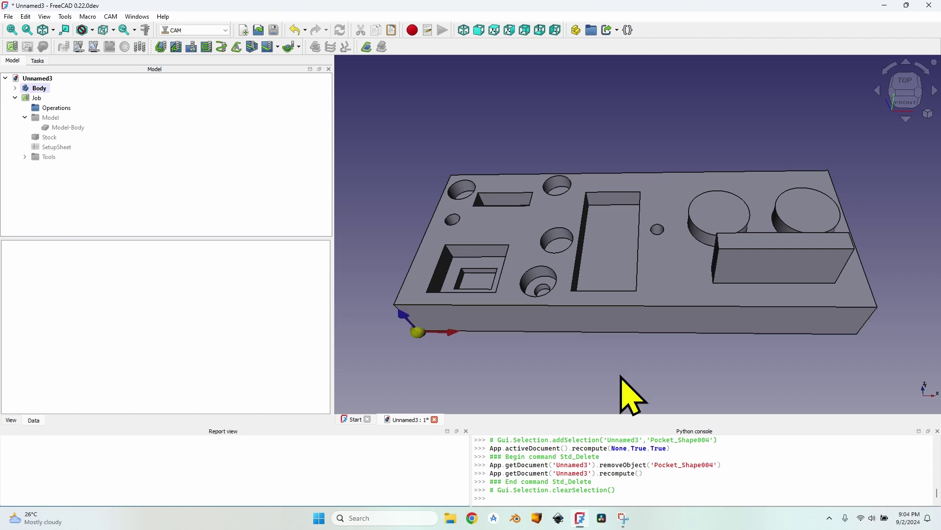
left_click(716, 223)
left_click(798, 220)
left_click(734, 212, "ctrl")
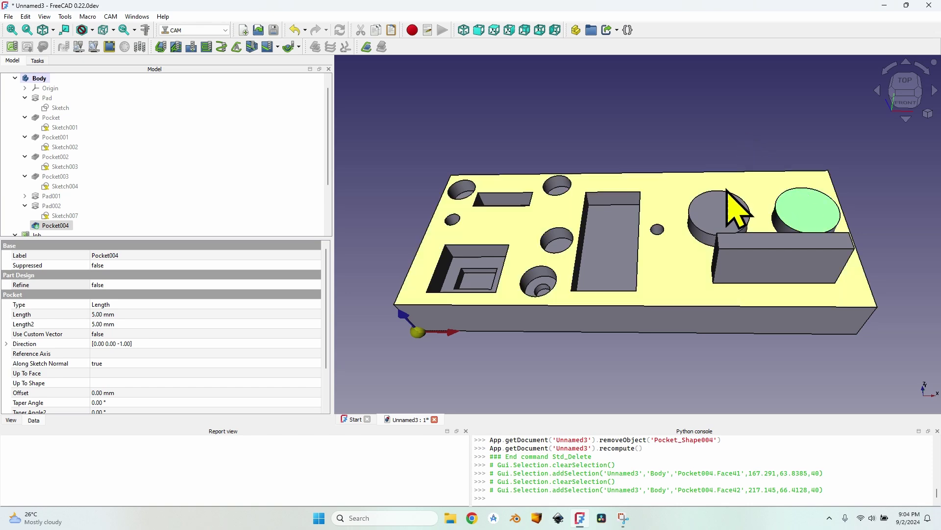
Hide the original Body and show the job's Model-Body clone instead
left_click(34, 167)
scroll(39, 95, "up", 3)
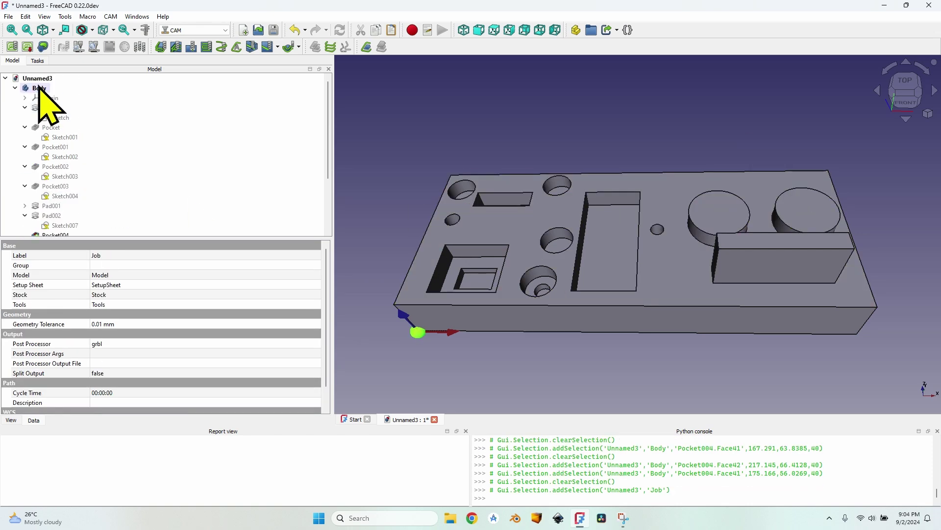
left_click(39, 88)
key("space")
scroll(74, 186, "down", 3)
left_click(66, 195)
key("space")
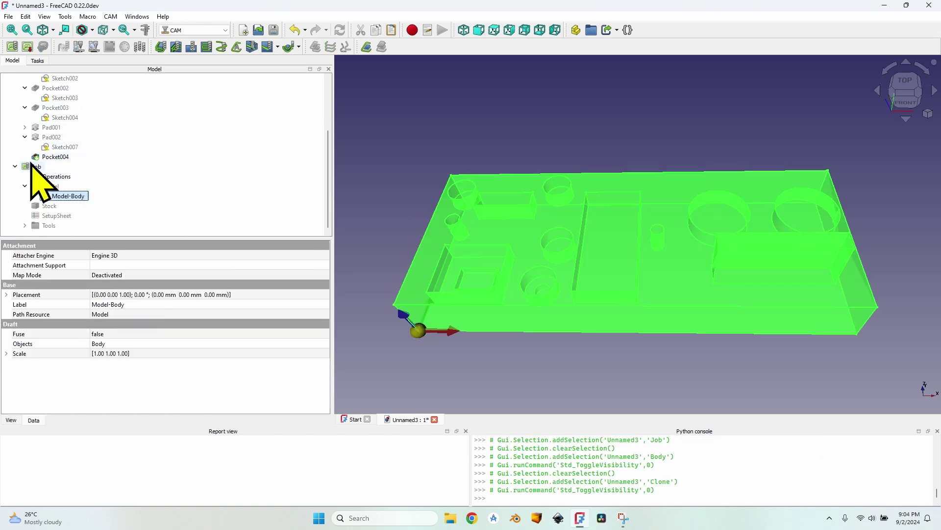
left_click(37, 167)
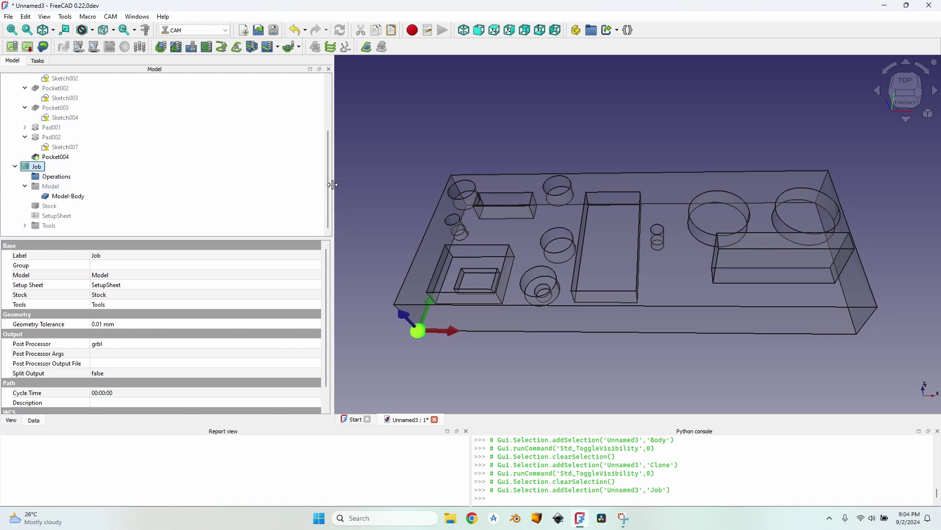
Create a MillFace operation on the top faces of the two round bosses, using the ZigZagOffset pattern
left_click(718, 218)
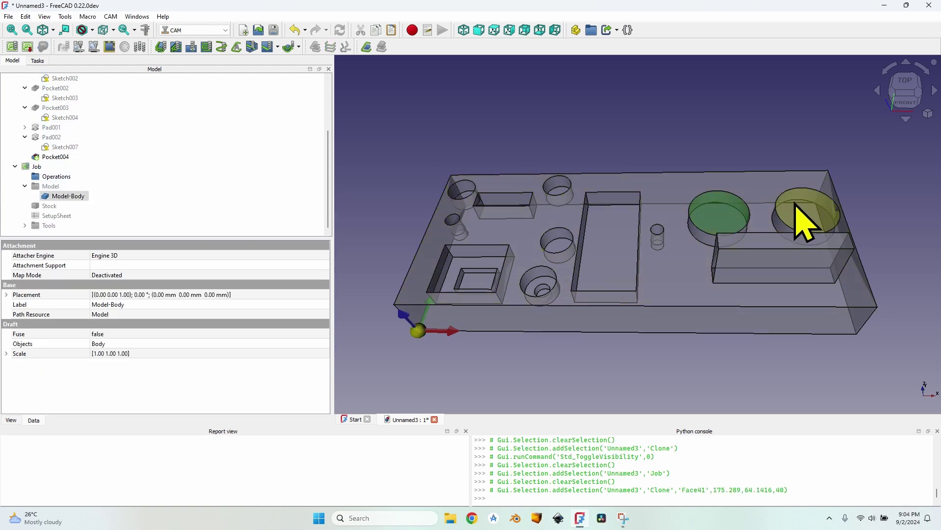
left_click(807, 221, "ctrl")
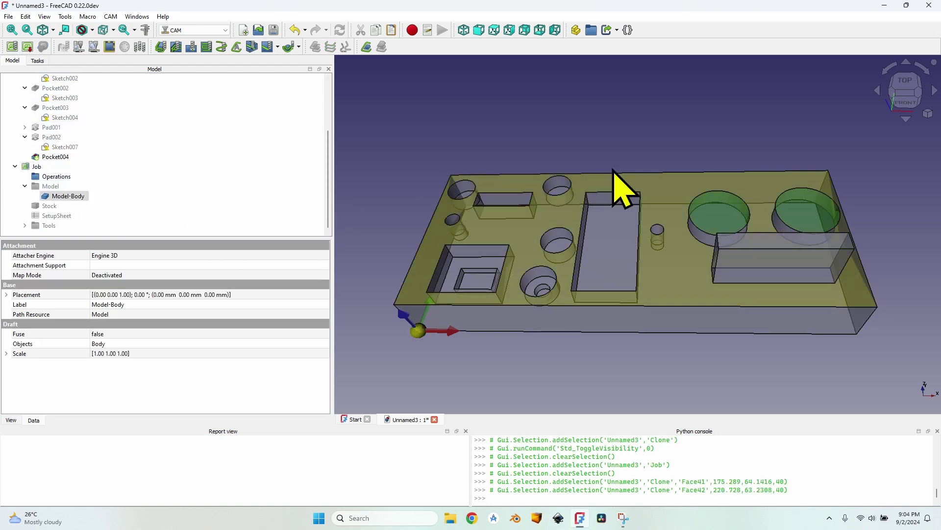
left_click(207, 47)
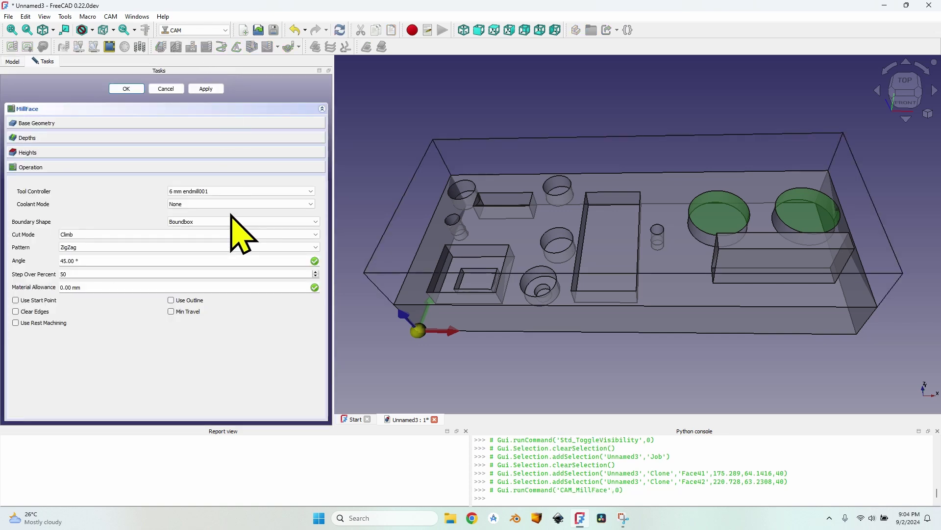
left_click(112, 247)
left_click(110, 264)
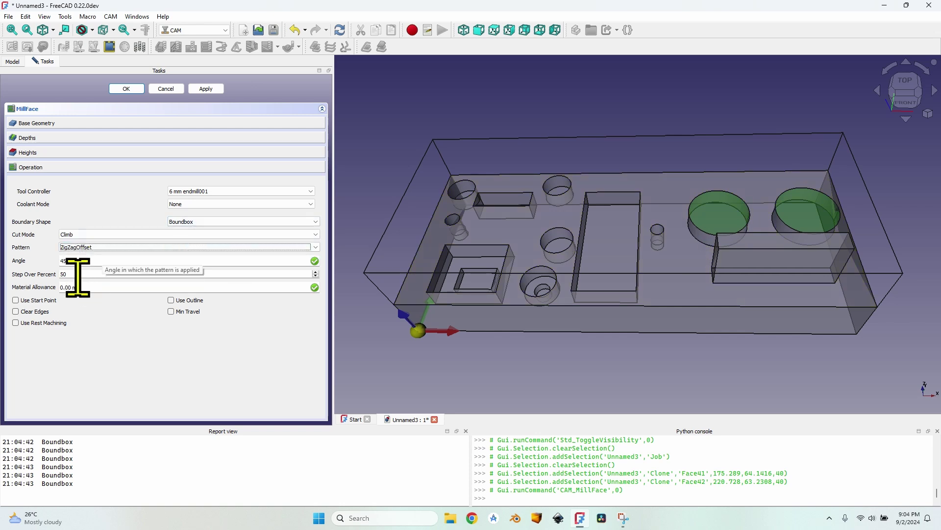
key("Tab")
key("Tab")
key("Tab")
key("Tab")
key("Tab")
key("Tab")
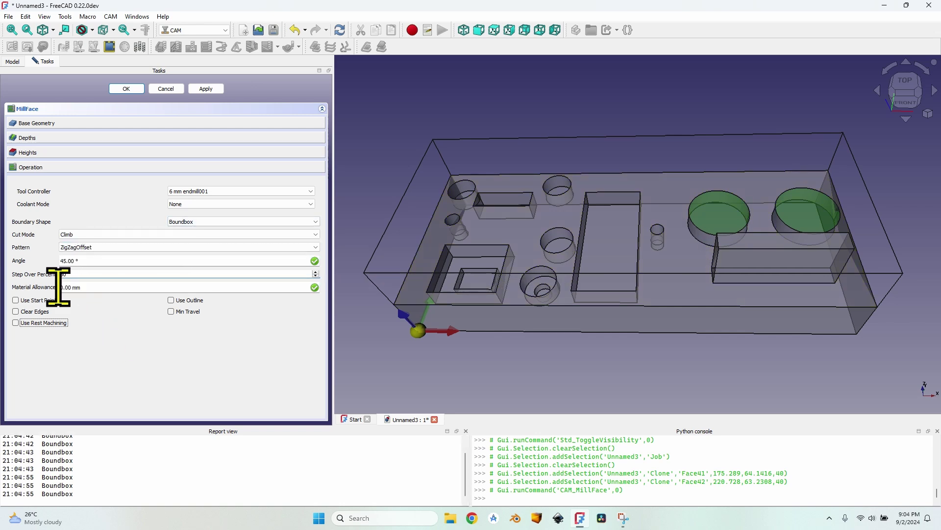
Apply the face milling operation with the Boundbox boundary shape and examine its toolpath around the bosses
left_click(201, 222)
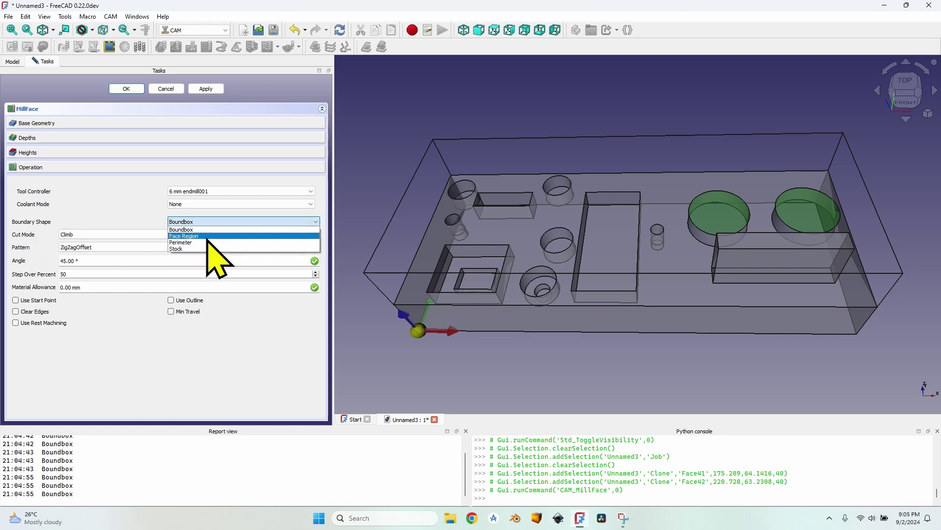
left_click(142, 207)
left_click(206, 89)
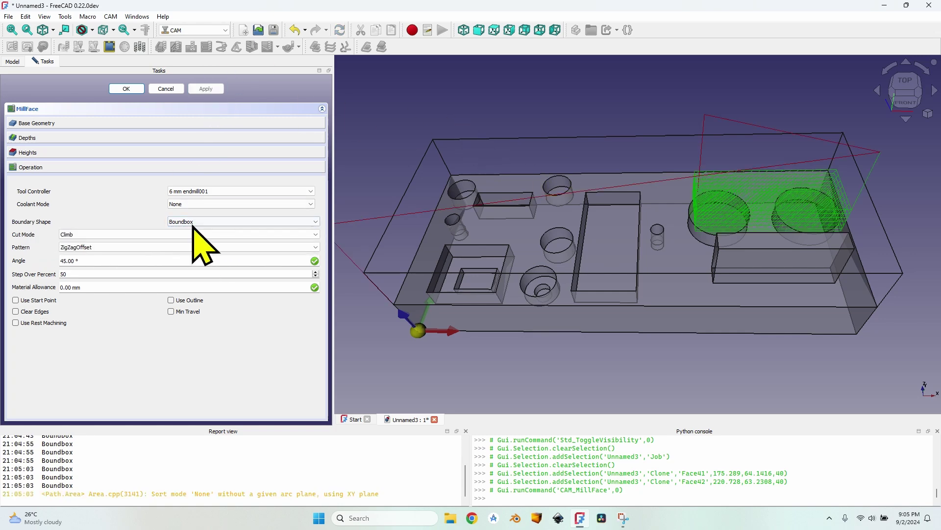
mouse_move(694, 206)
middle_mouse_down()
mouse_move(710, 237)
mouse_move(677, 200)
middle_mouse_up()
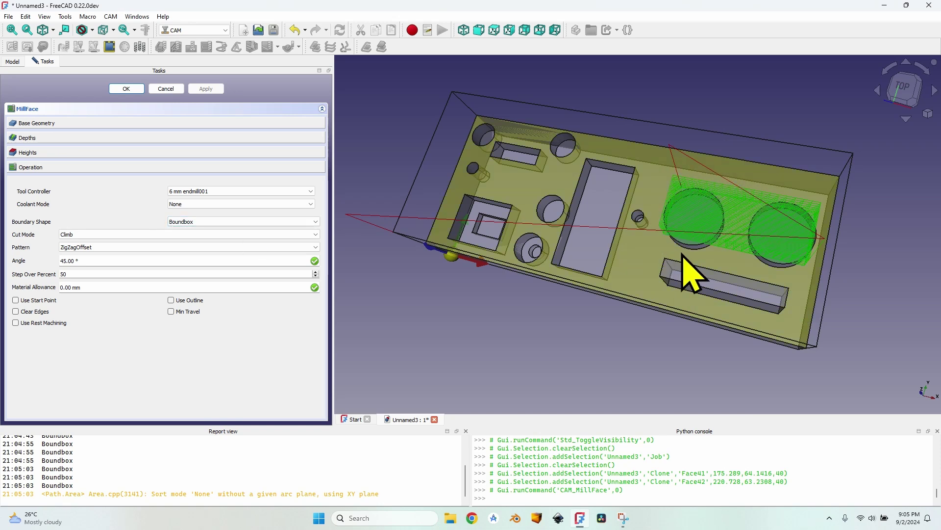
Set the boundary shape to Face Region, recalculate the toolpath and accept the MillFace operation
left_click(208, 222)
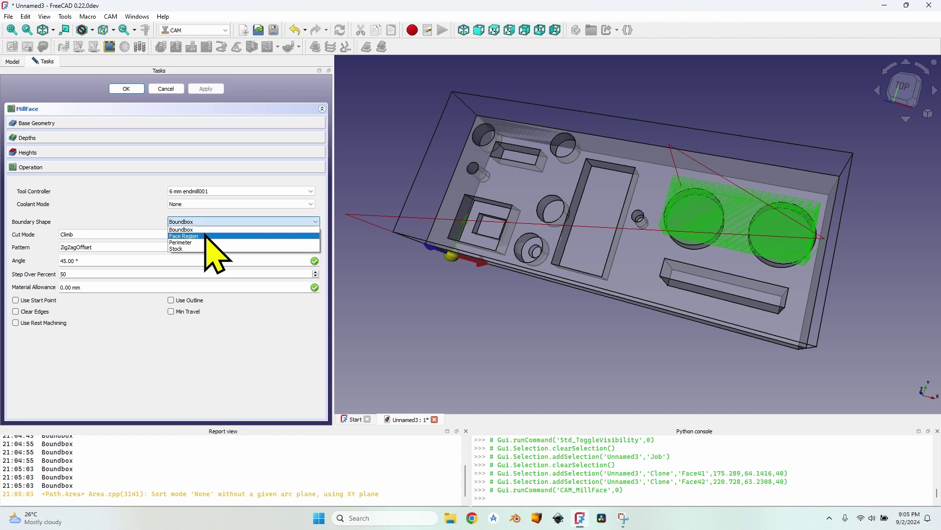
left_click(210, 229)
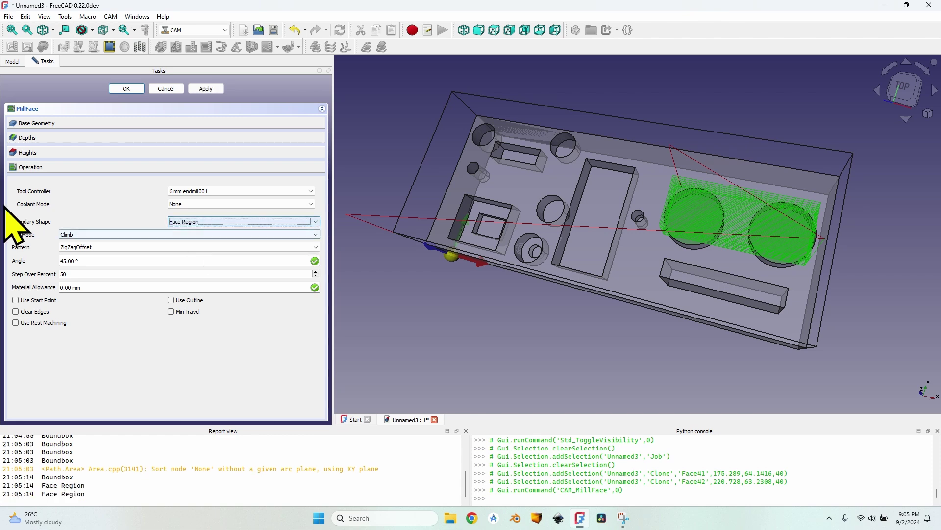
left_click(206, 89)
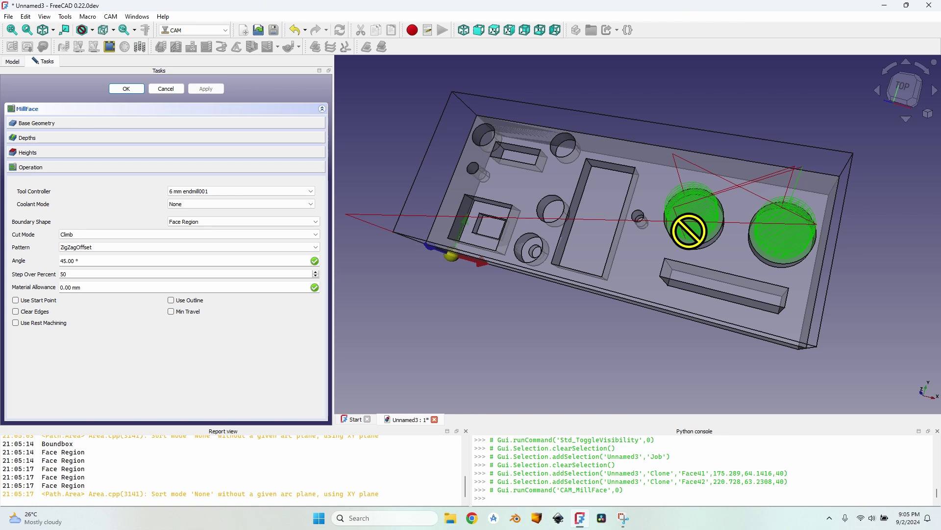
middle_click_drag(471, 248, 731, 147)
left_click(126, 88)
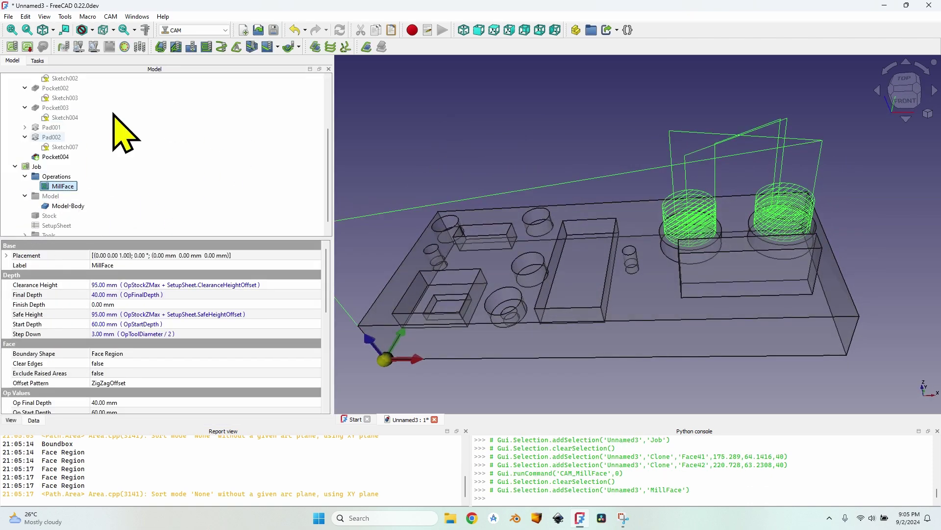
Simulate the MillFace operation at 10x speed and check the job's estimated cycle time
left_click(93, 48)
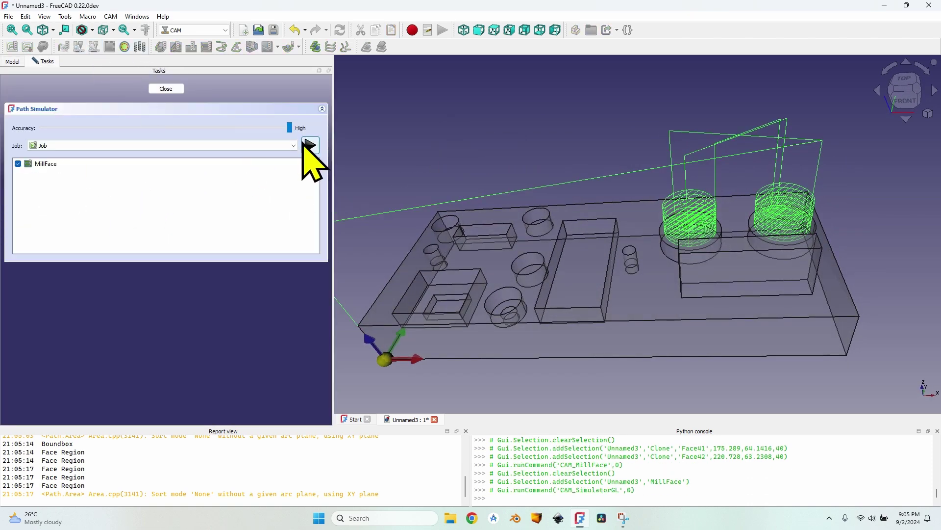
left_click(309, 145)
left_click(340, 382)
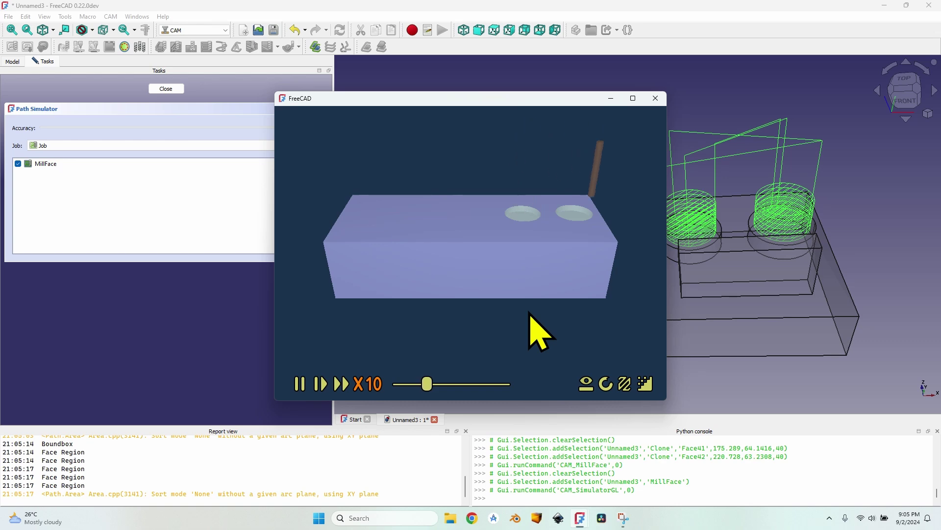
left_click(656, 98)
left_click(166, 90)
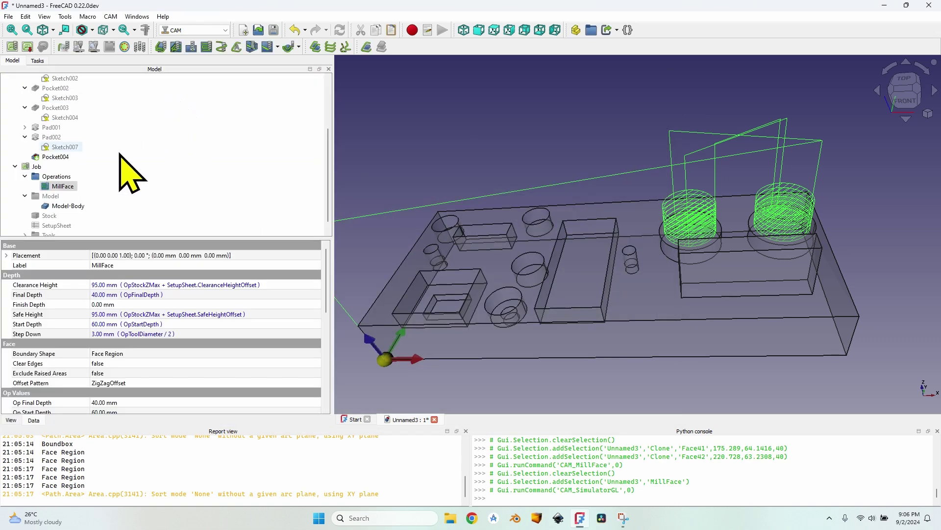
left_click(33, 166)
scroll(15, 351, "down", 5)
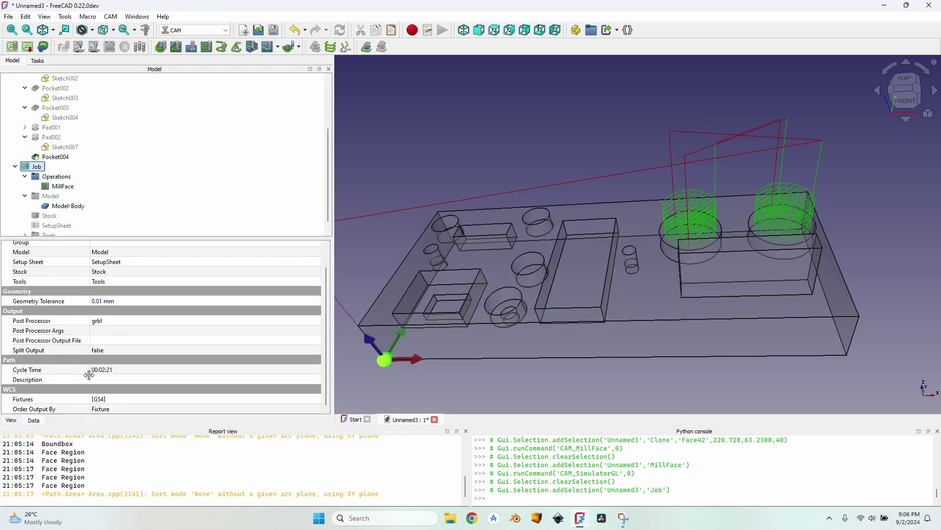
Set Keep Tool Down and Min Travel to true for the MillFace operation
scroll(719, 273, "up", 3)
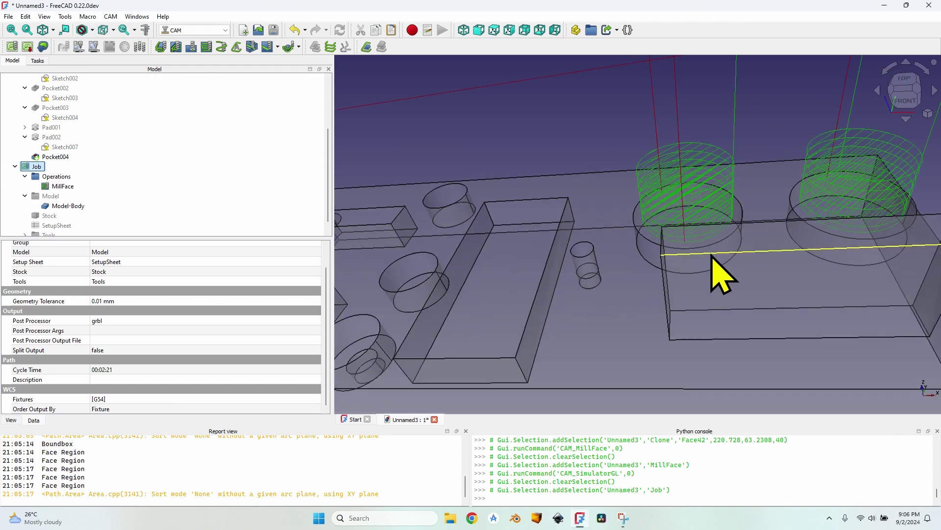
middle_click_drag(719, 273, 618, 245)
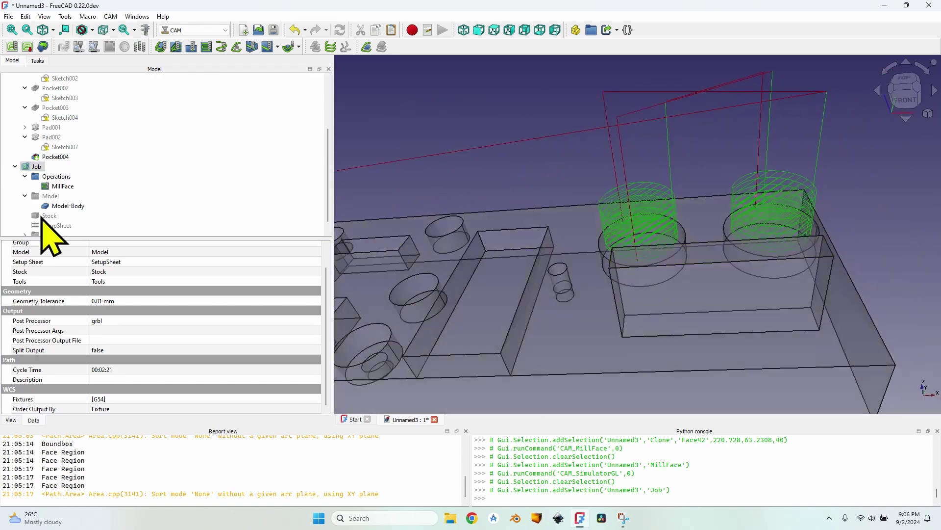
left_click(55, 187)
left_click(56, 177)
left_click(67, 187)
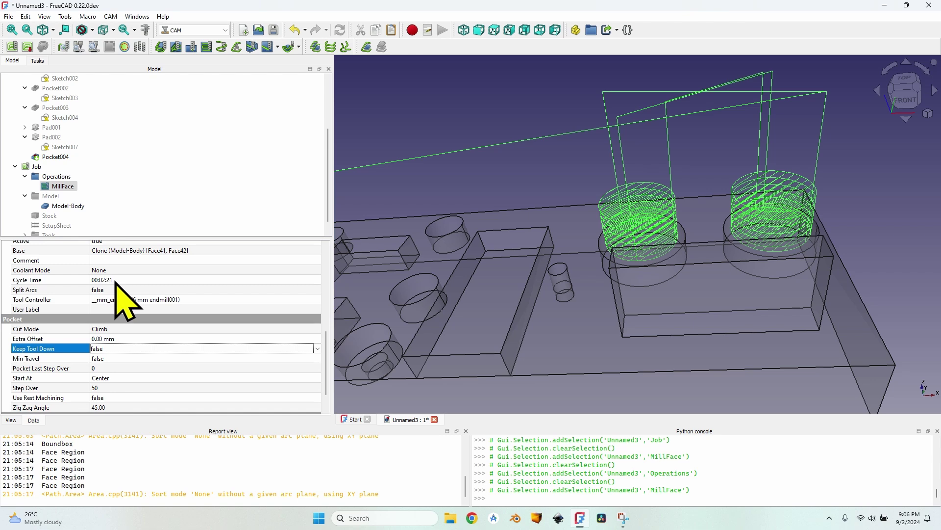
left_click(116, 348)
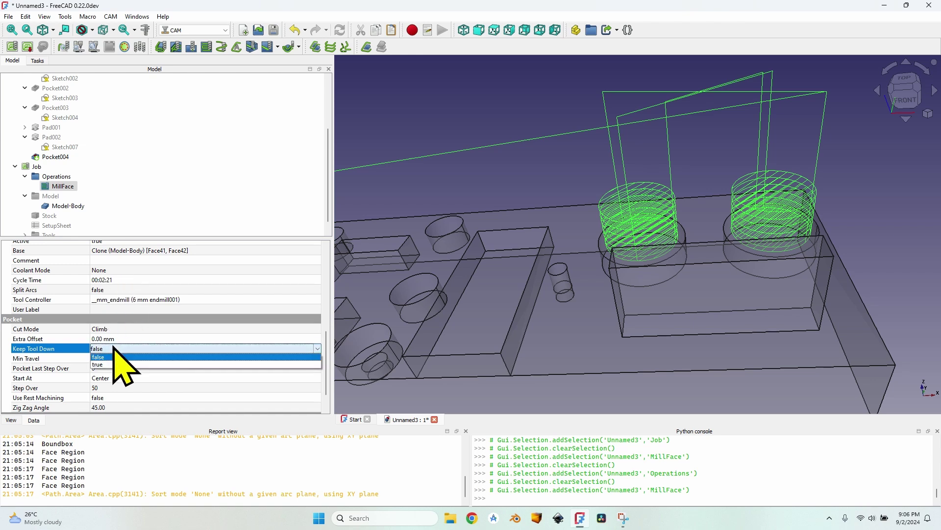
left_click(97, 365)
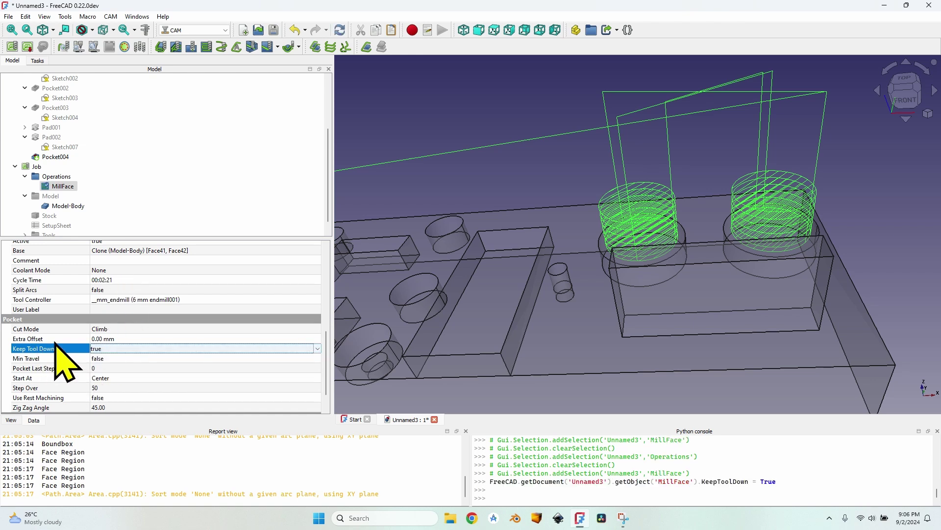
left_click(109, 358)
left_click(109, 362)
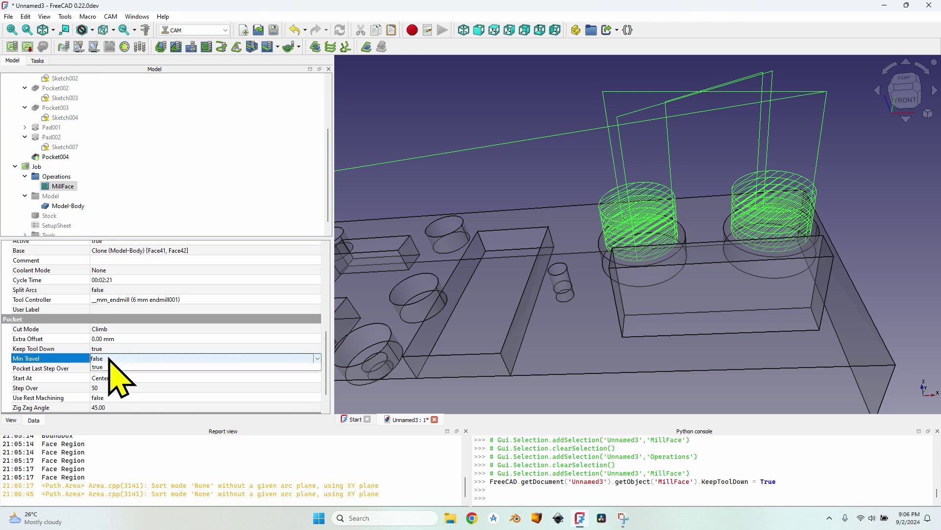
left_click(109, 374)
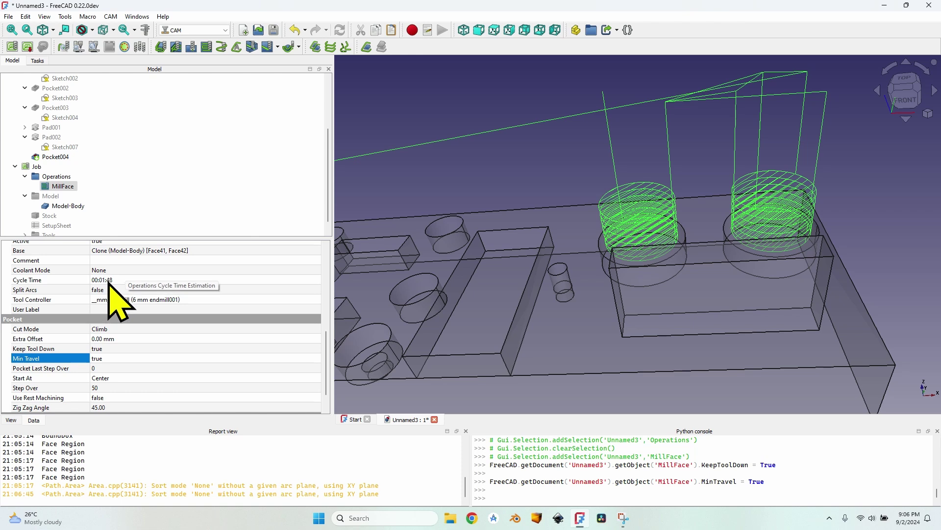
Rerun the high-accuracy path simulation at 10x speed to examine the tool travel between the two bosses
left_click(61, 186)
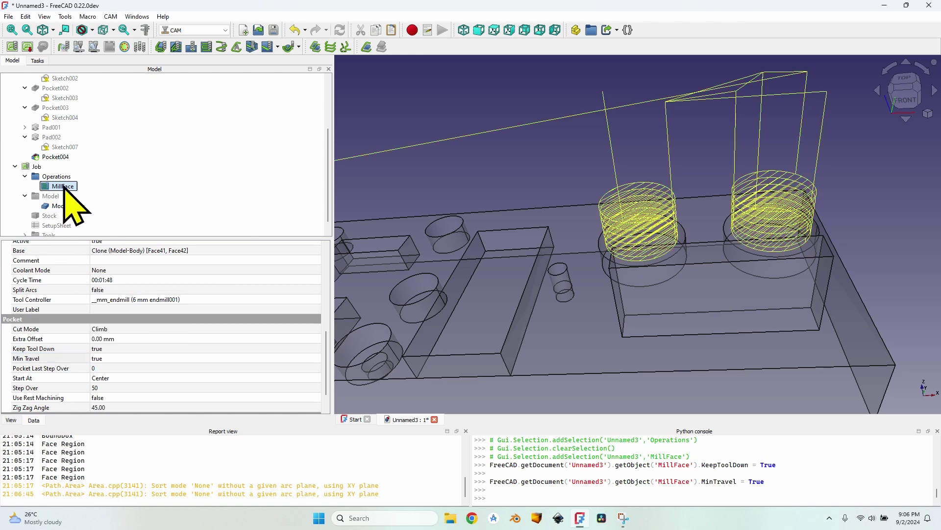
left_click(94, 47)
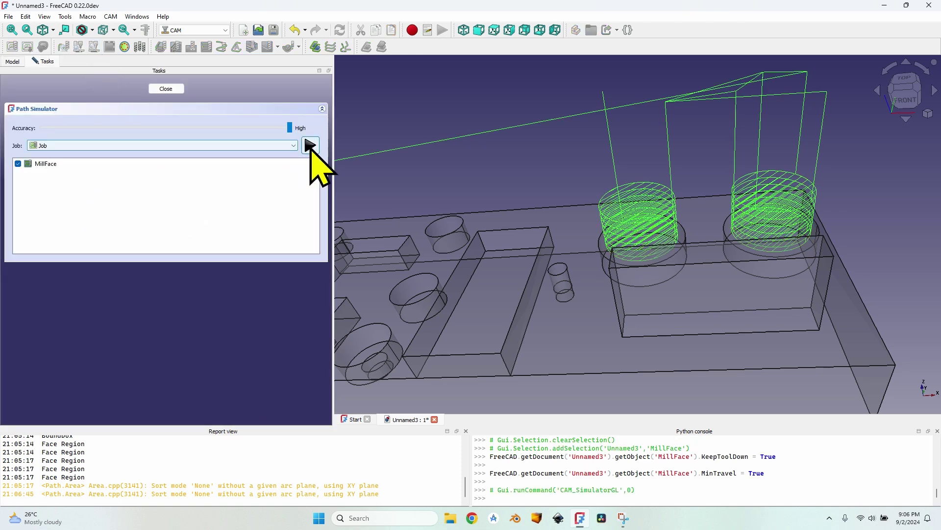
left_click(310, 145)
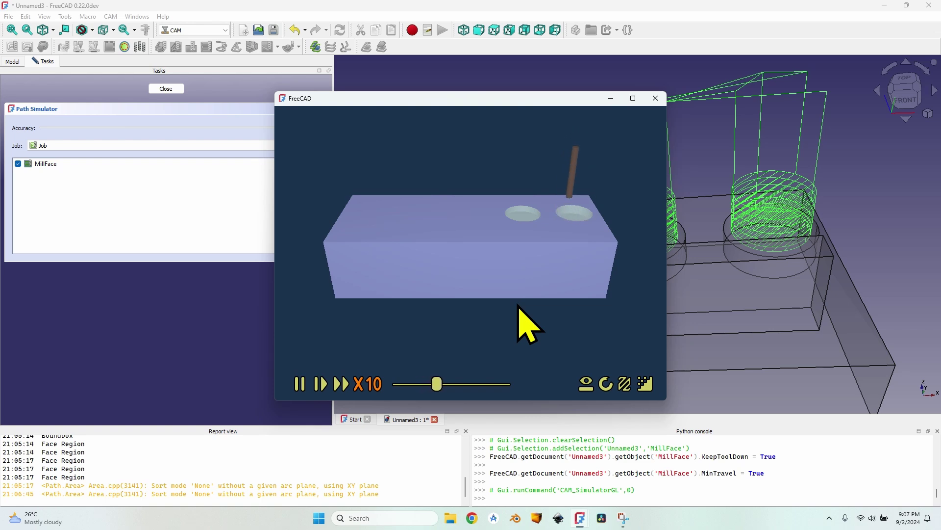
left_click(655, 98)
left_click(167, 88)
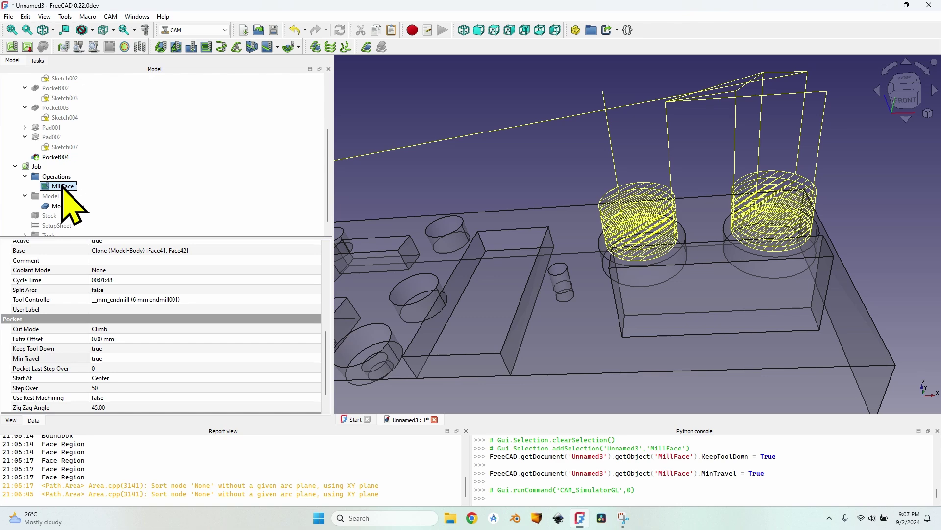
Duplicate the MillFace operation within the job
left_click(316, 47)
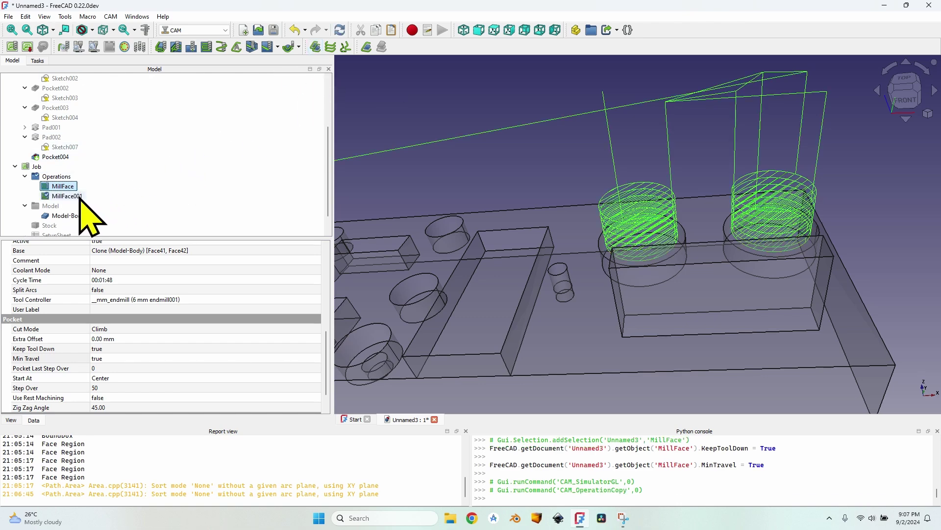
left_click(76, 198)
left_click(68, 188)
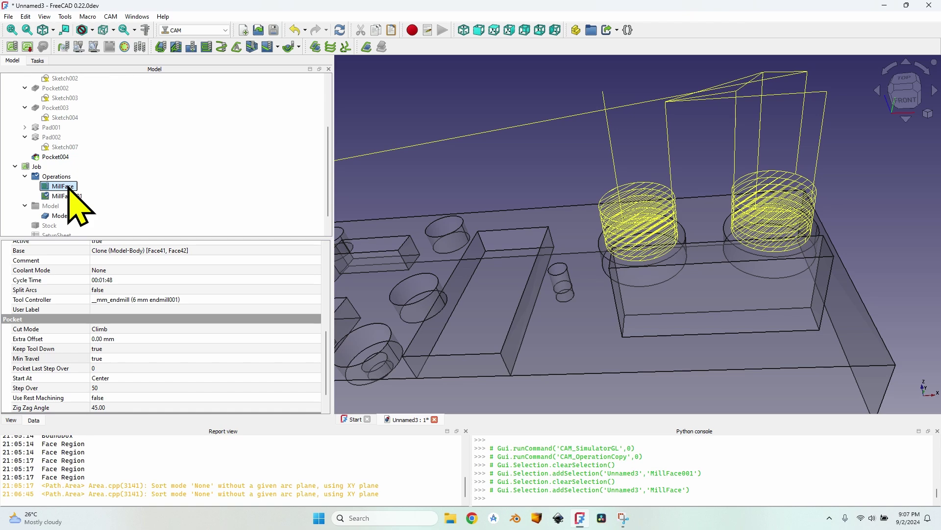
Remove Face42 from the base geometry of the MillFace operation so it mills only Face41
double_click(69, 188)
left_click(52, 123)
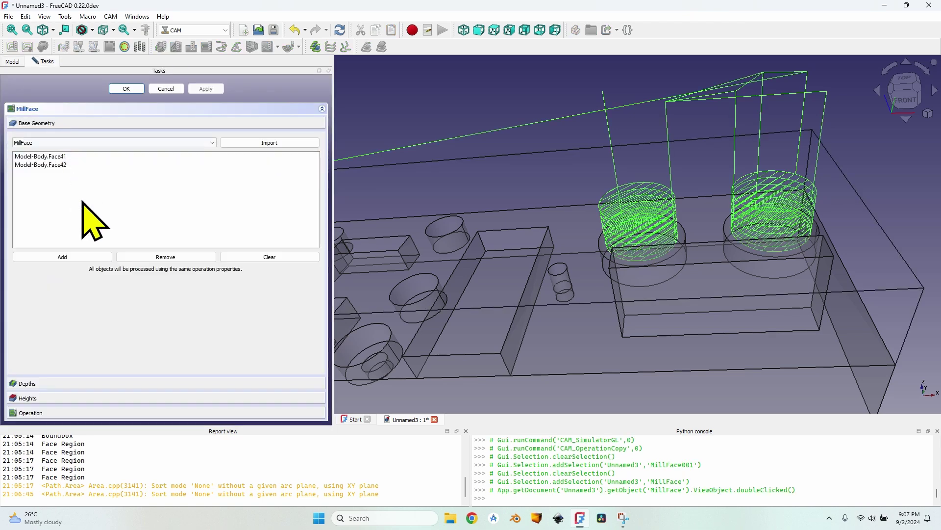
left_click(58, 164)
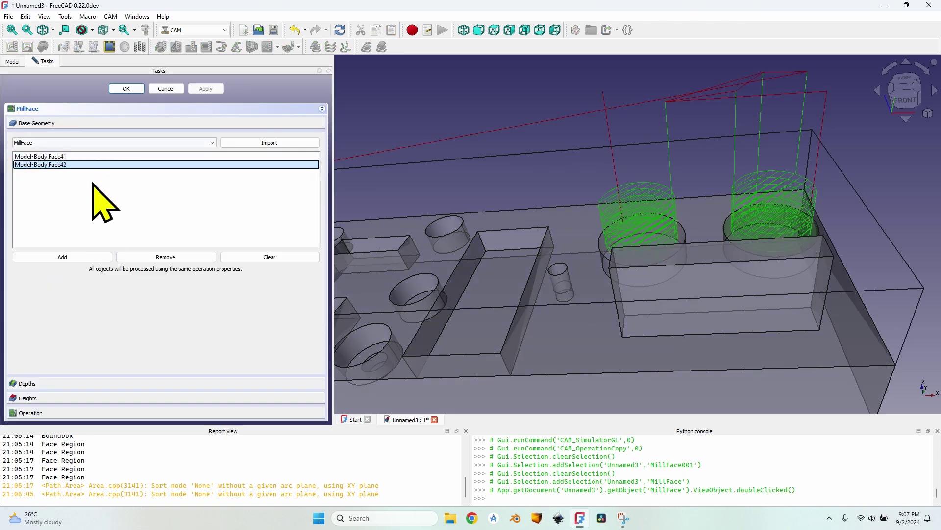
left_click(156, 257)
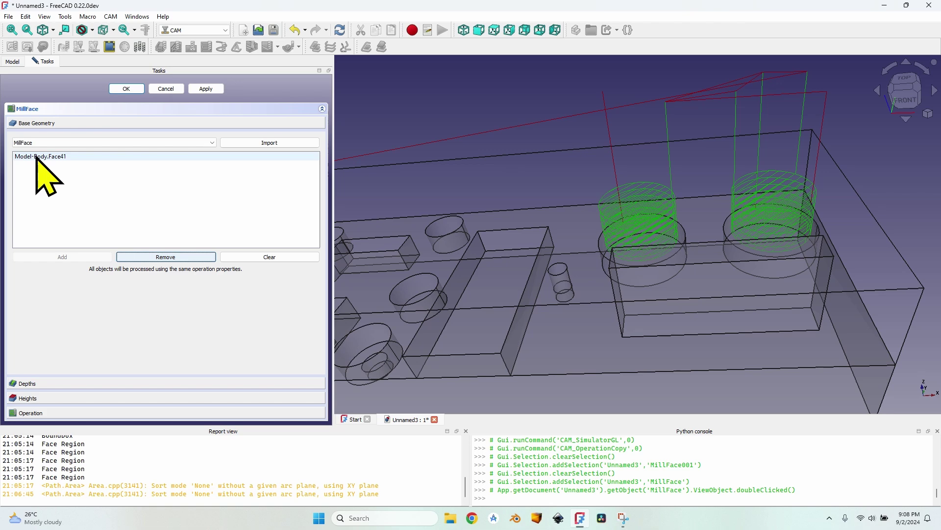
left_click(206, 89)
left_click(127, 88)
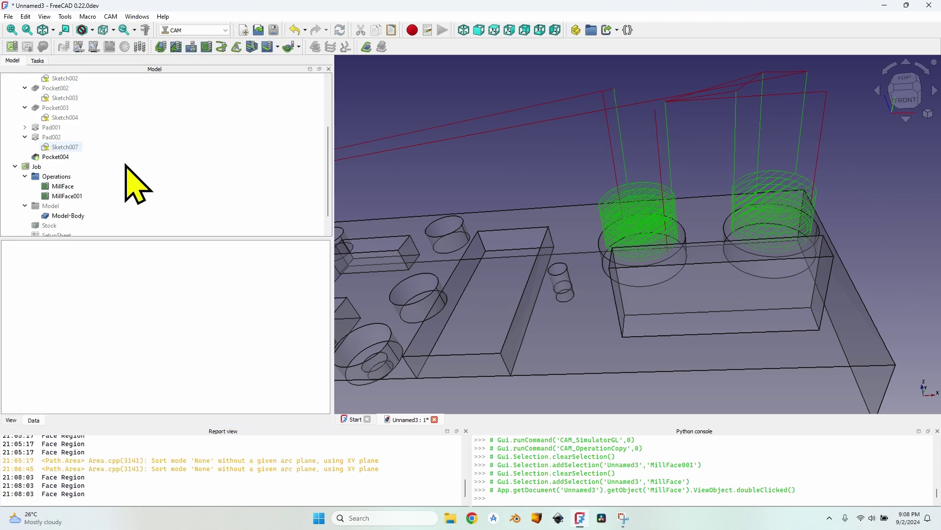
Remove Face41 from the base geometry of MillFace001, and check the cycle times of MillFace and the whole job
left_click(68, 195)
double_click(68, 196)
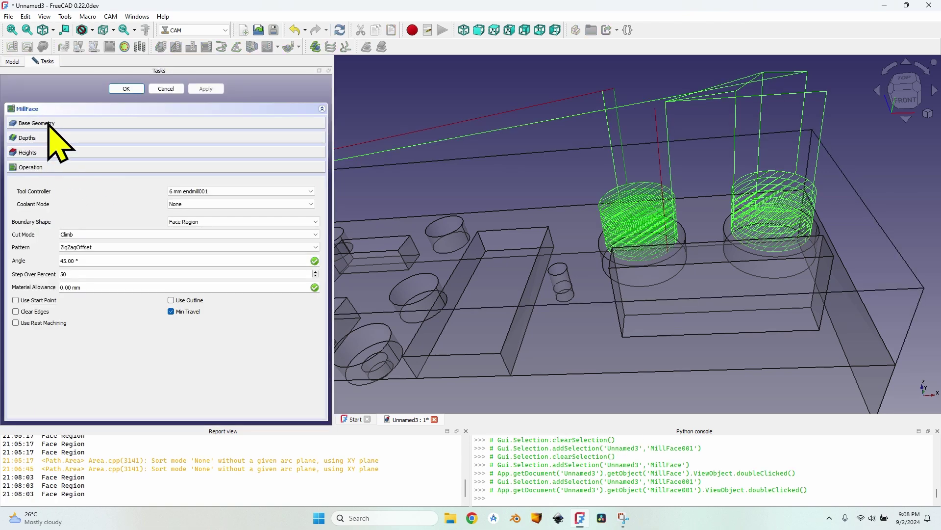
left_click(46, 124)
left_click(69, 164)
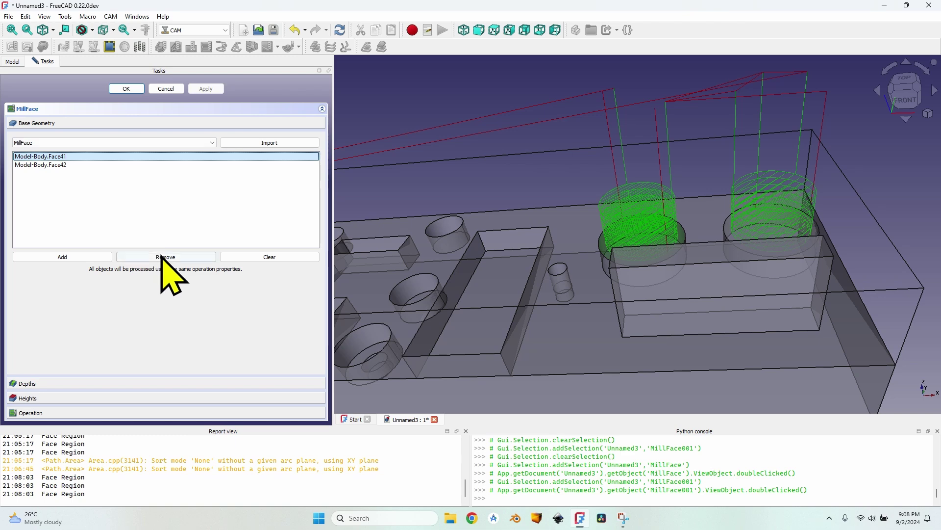
left_click(164, 257)
left_click(204, 90)
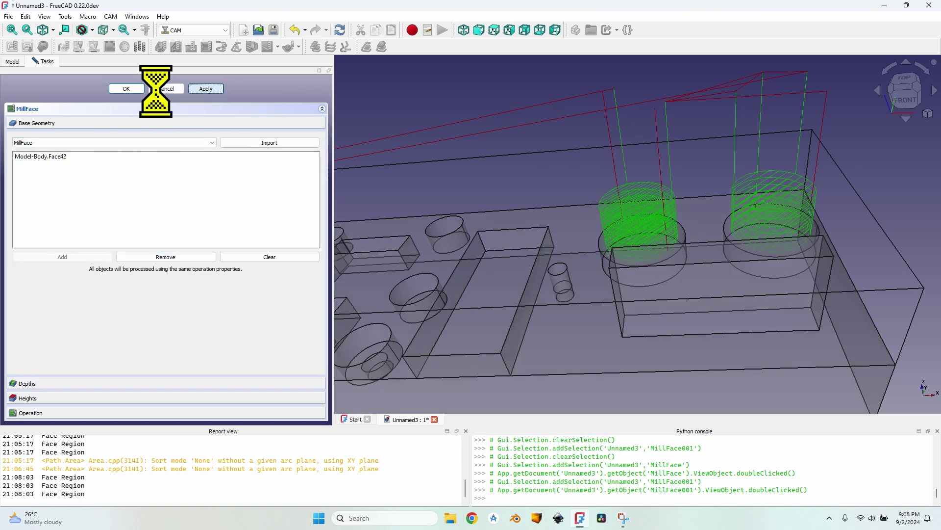
left_click(126, 89)
left_click(64, 187)
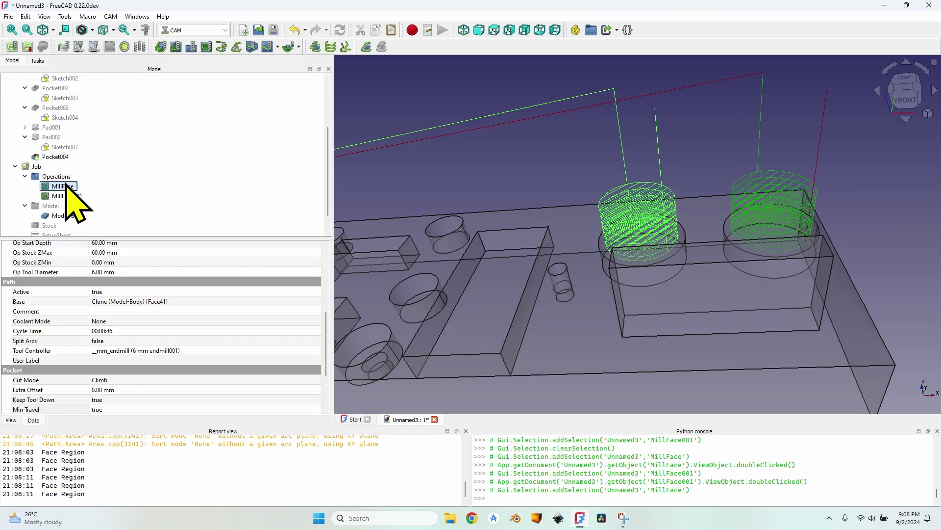
left_click(36, 166)
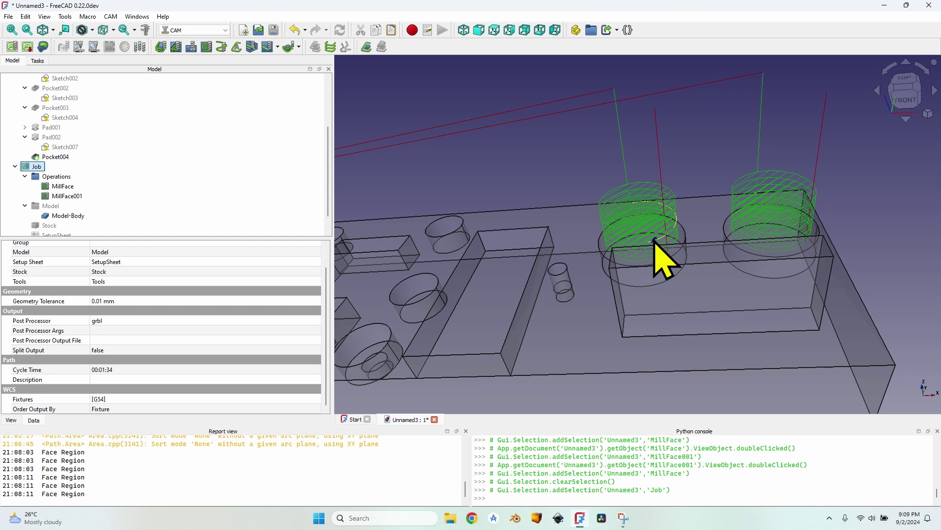
Delete both the MillFace and MillFace001 operations from the job
mouse_move(663, 260)
middle_mouse_down()
mouse_move(651, 269)
mouse_move(659, 268)
middle_mouse_up()
left_click(63, 186)
left_click(74, 196, "ctrl")
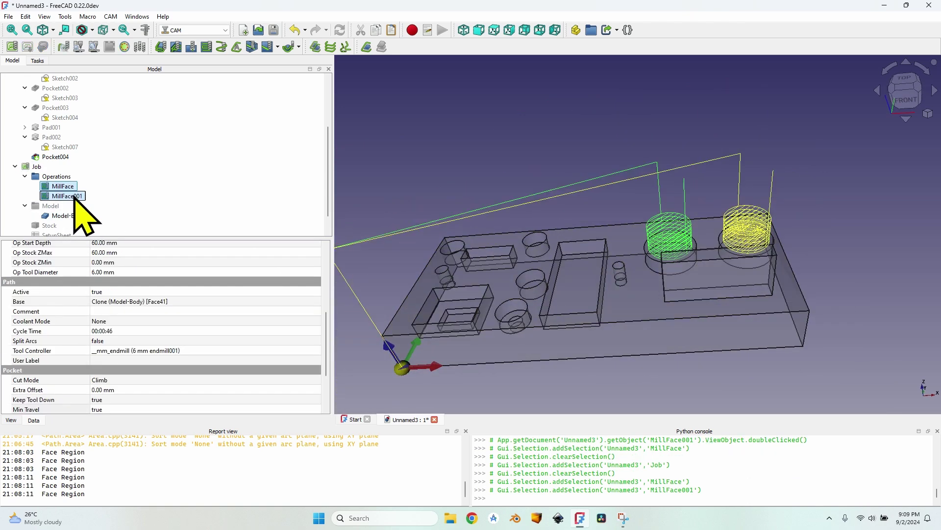
key("Delete")
Create a Pocket Shape operation on the floors of the square pocket with the inner recess, the small slot and the large rectangular pocket
scroll(609, 248, "up", 5)
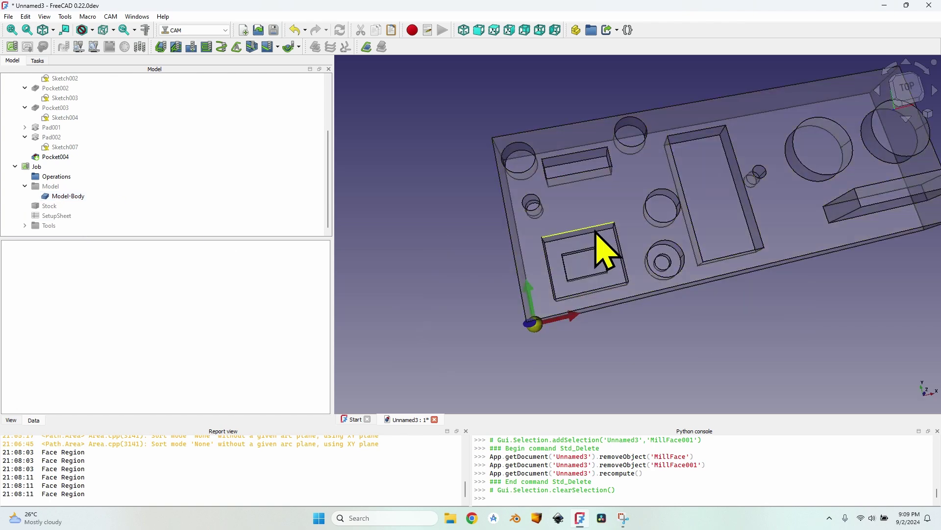
middle_click_drag(609, 248, 529, 287)
left_click(528, 274)
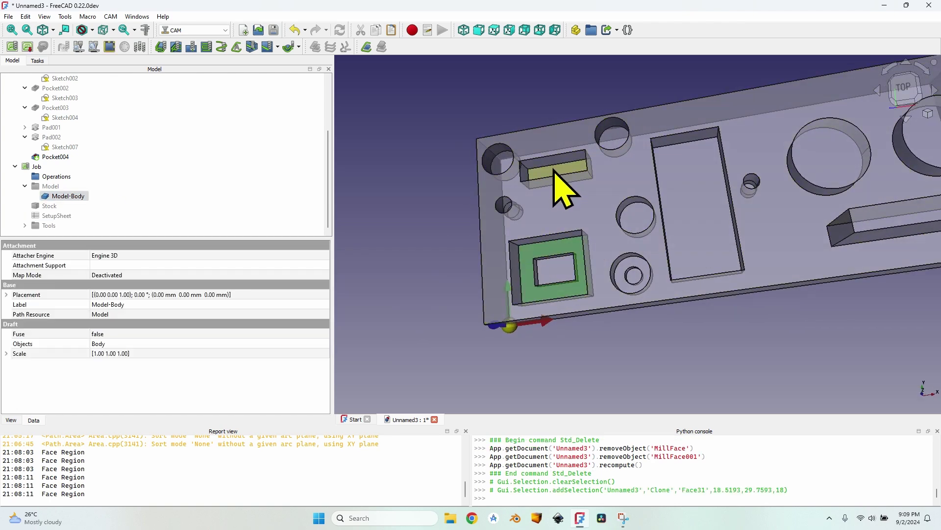
left_click(556, 174, "ctrl")
left_click(710, 225, "ctrl")
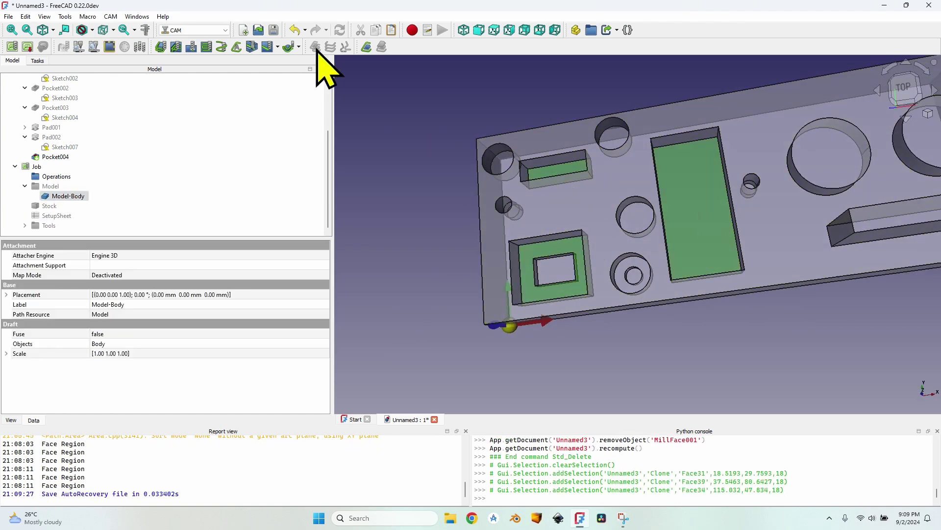
left_click(176, 47)
left_click(206, 89)
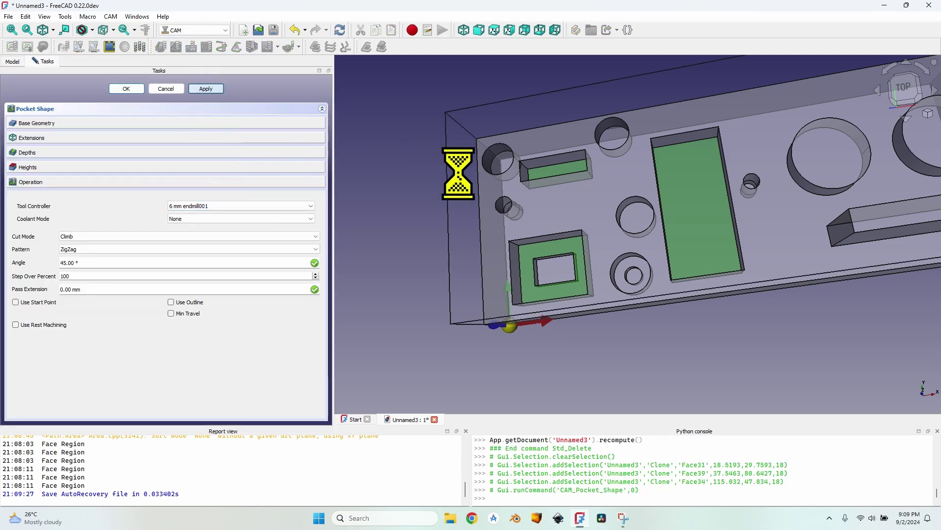
middle_click_drag(493, 204, 557, 210)
scroll(557, 210, "down", 2)
left_click(128, 89)
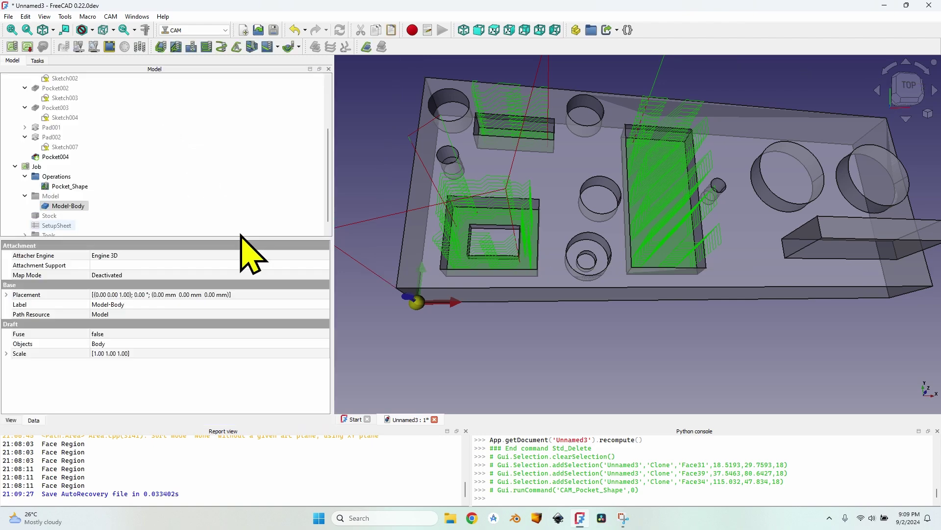
Check the Pocket_Shape operation's cycle time and toolpath, and change its cut pattern to ZigZagOffset
left_click(63, 186)
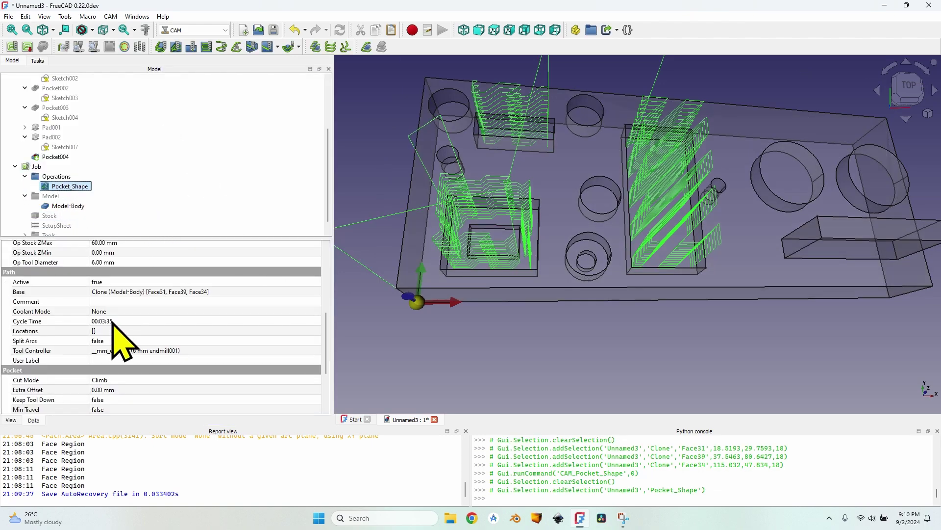
scroll(578, 221, "up", 3)
middle_click_drag(577, 220, 573, 227)
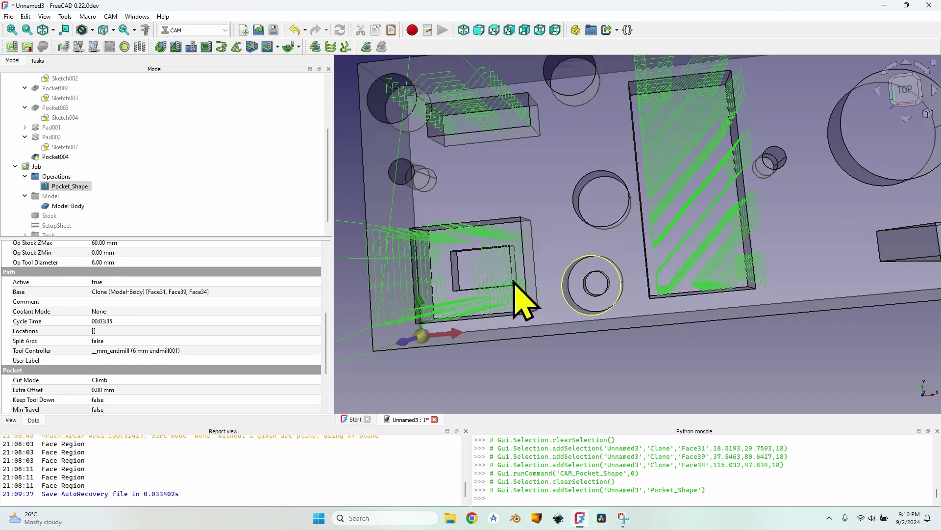
double_click(71, 186)
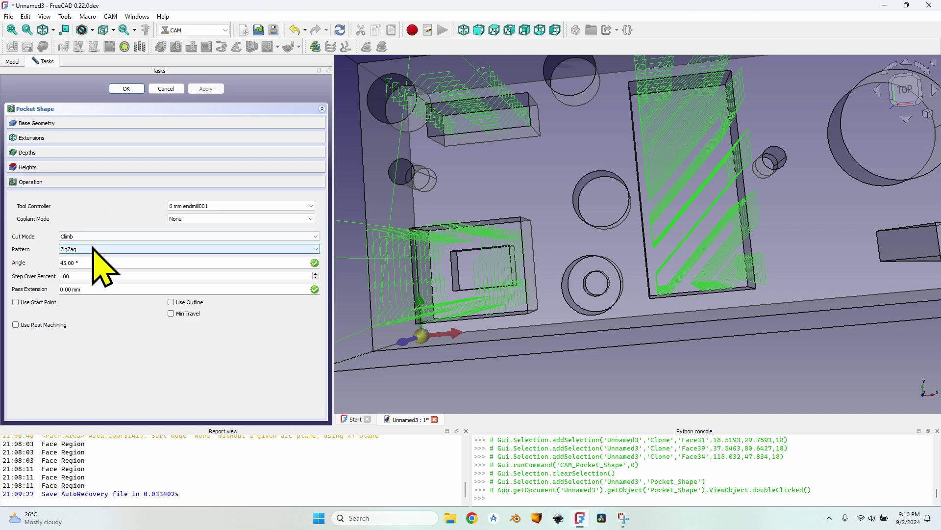
left_click(93, 249)
left_click(101, 268)
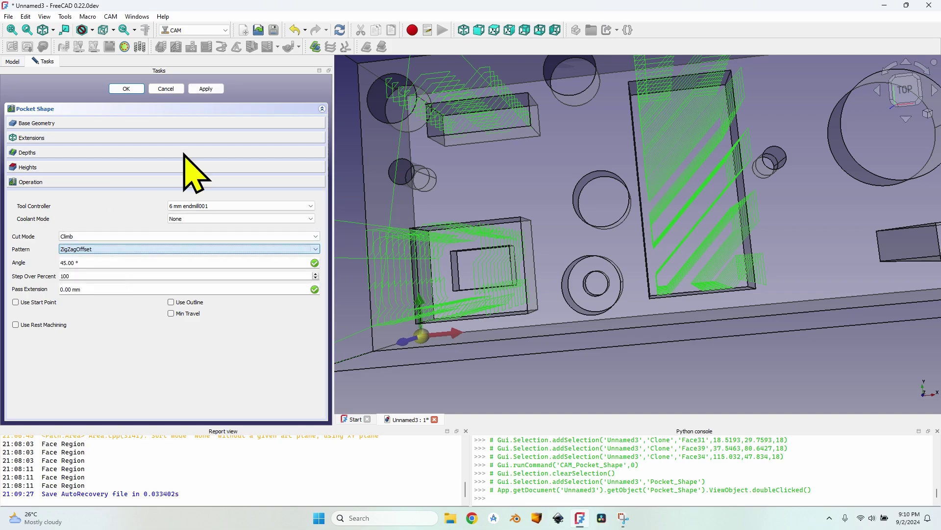
left_click(206, 89)
left_click(129, 89)
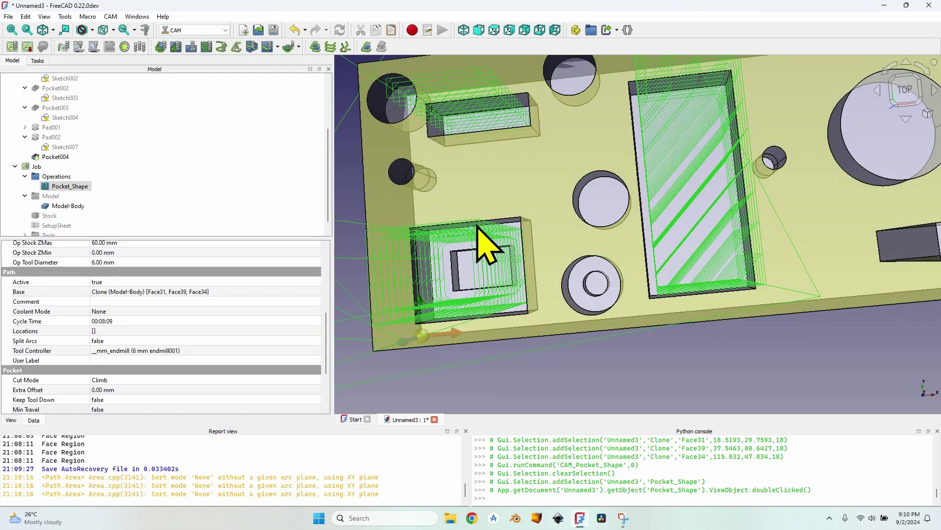
Set Keep Tool Down and Min Travel to true for the Pocket_Shape operation
middle_click_drag(567, 225, 632, 180)
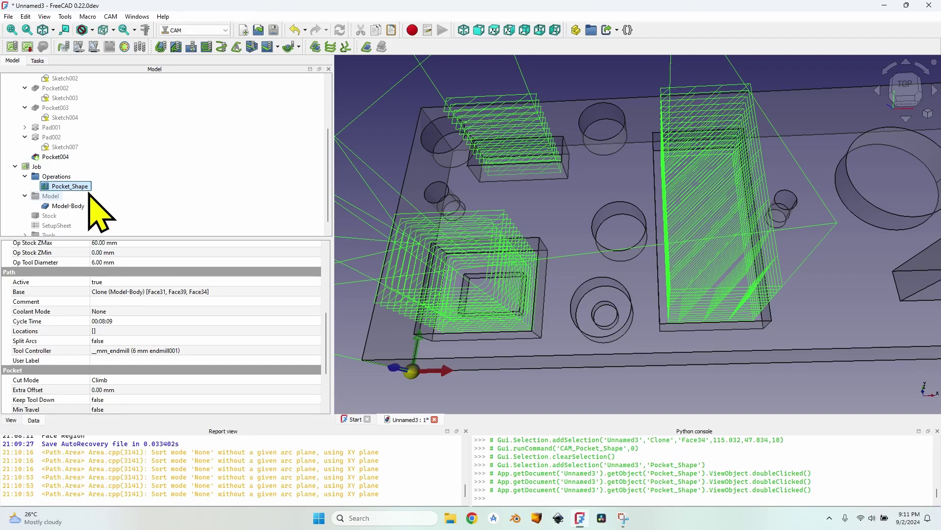
scroll(63, 339, "down", 3)
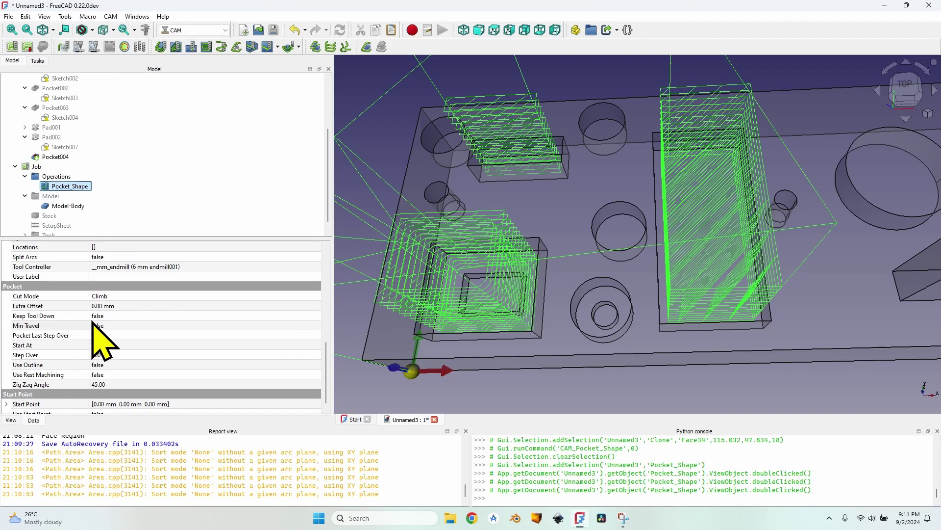
scroll(88, 314, "up", 2)
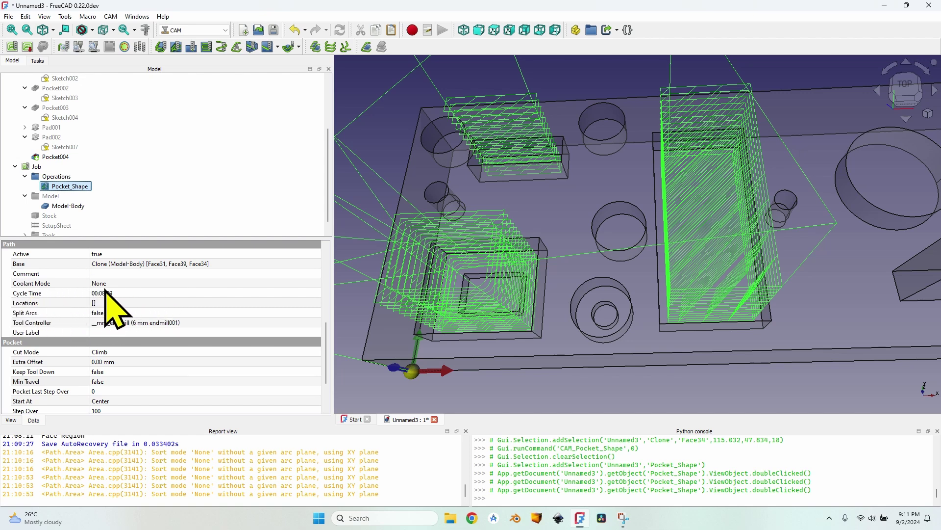
left_click(63, 292)
left_click(39, 372)
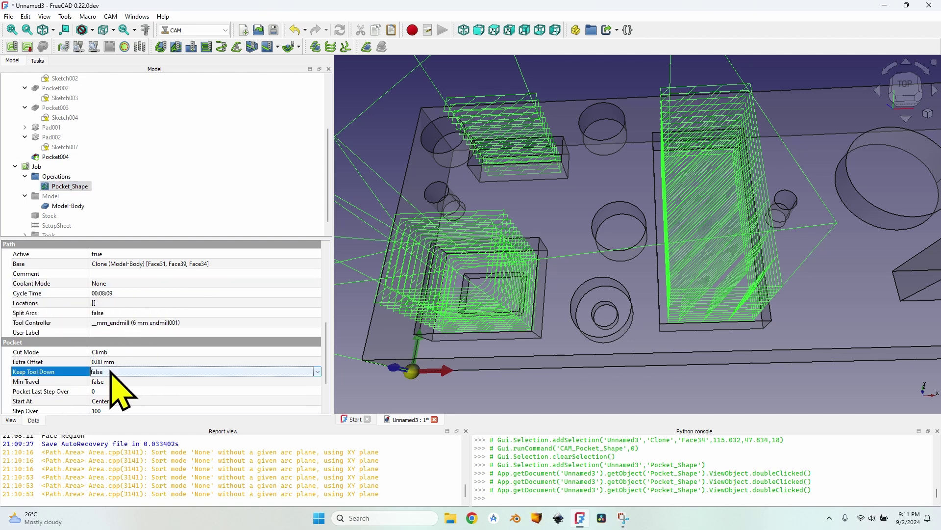
left_click(112, 371)
left_click(120, 387)
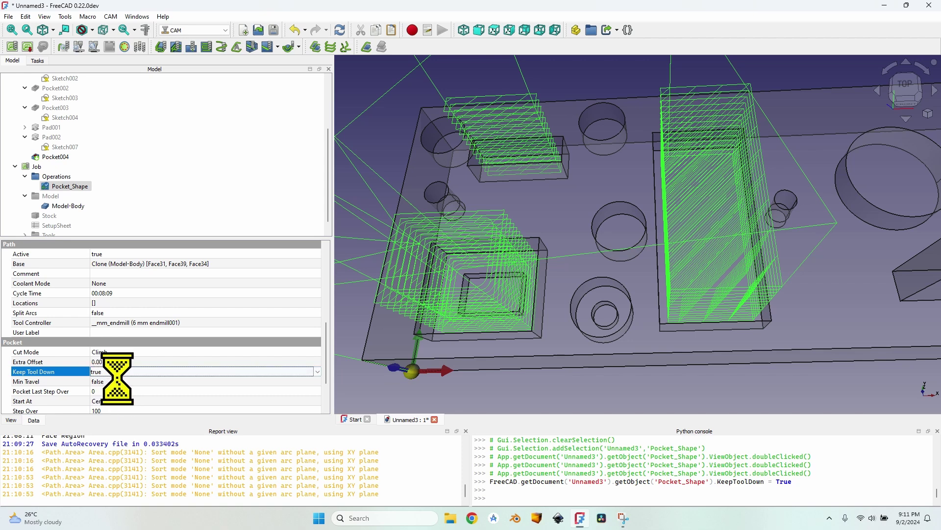
left_click(115, 380)
left_click(115, 381)
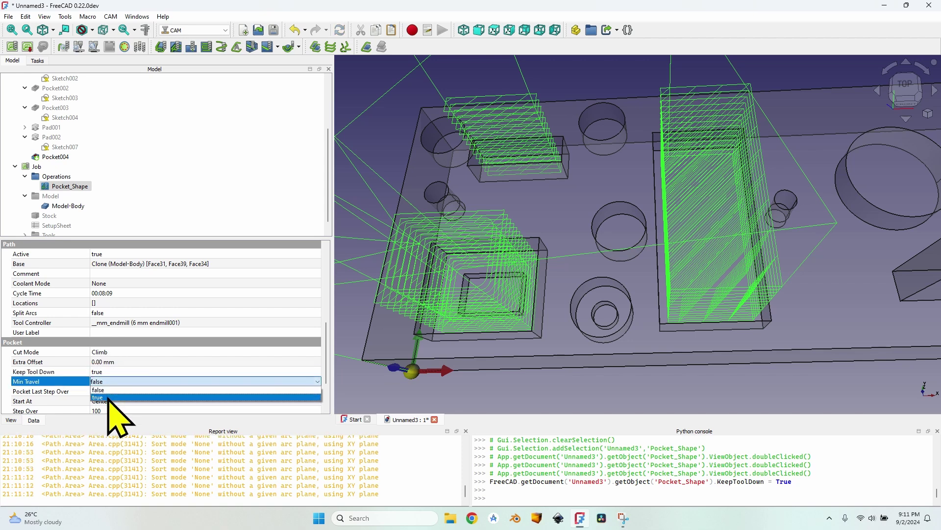
left_click(112, 401)
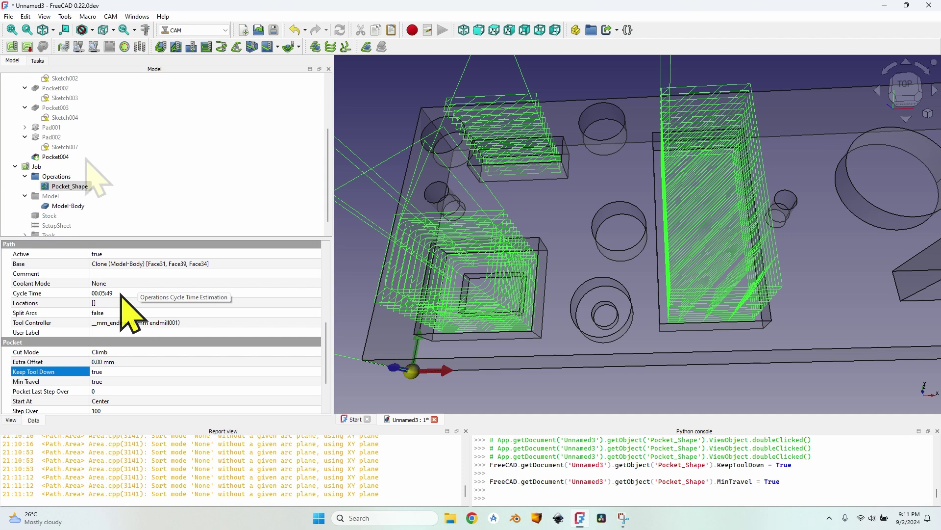
Change the Pocket_Shape operation's cut pattern to Offset
double_click(74, 187)
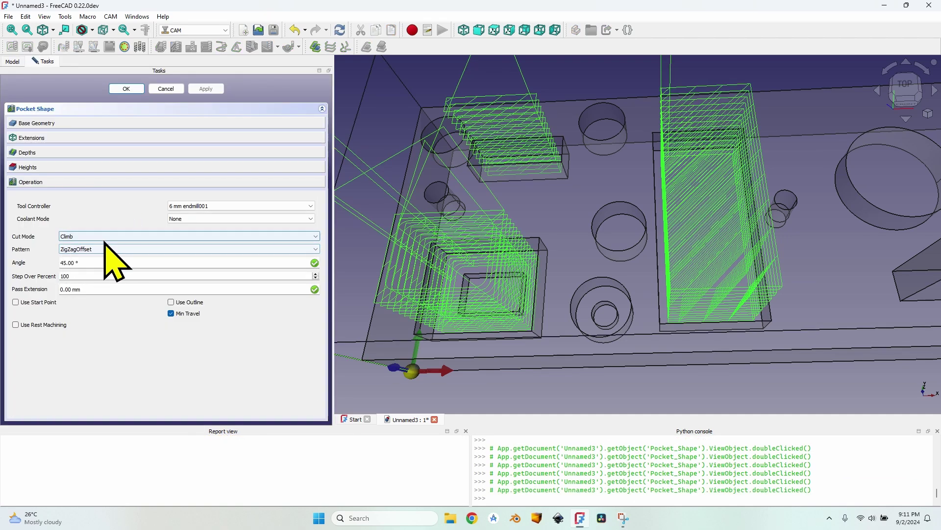
left_click(105, 249)
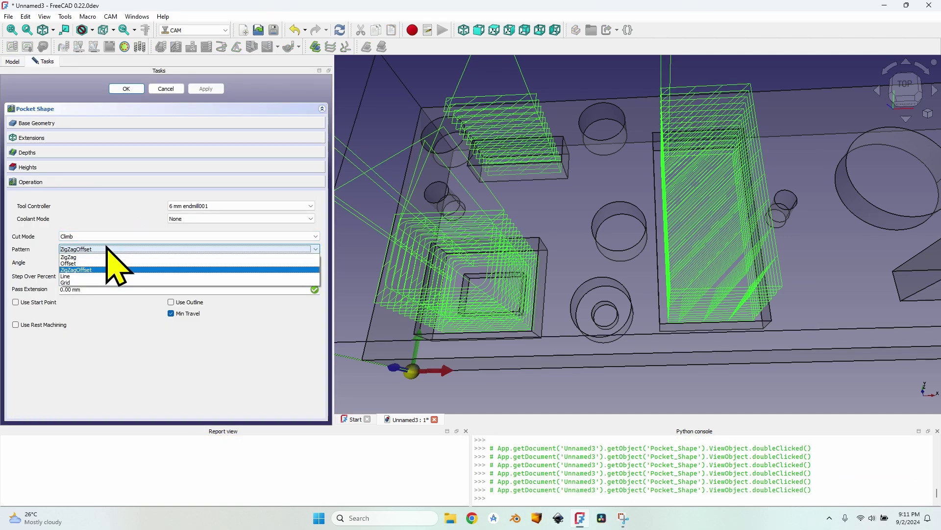
left_click(85, 264)
left_click(206, 89)
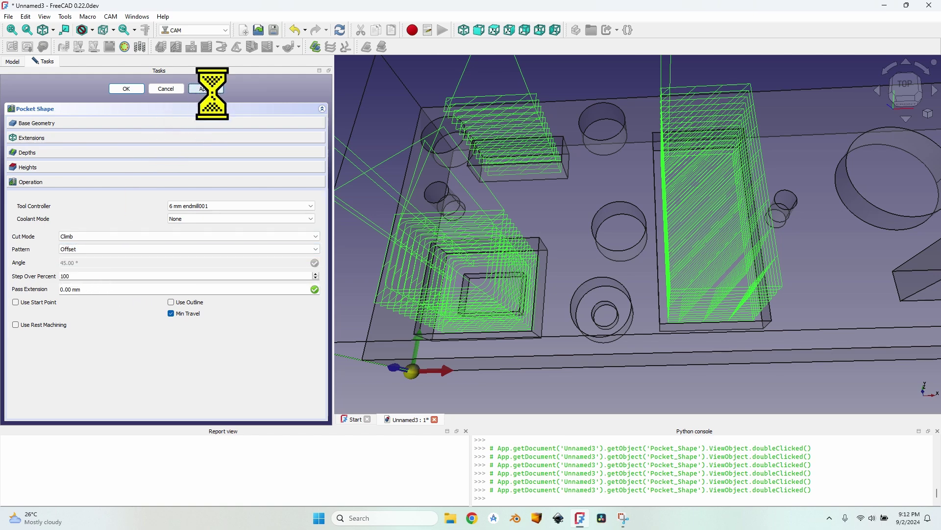
left_click(127, 89)
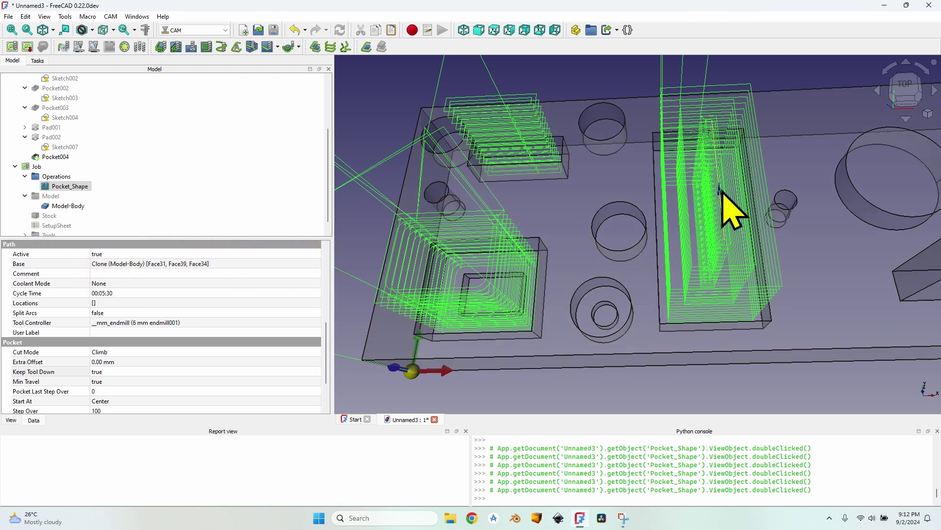
Set the Pocket_Shape operation's step over to 80 percent and recalculate its toolpath
scroll(706, 250, "up", 3)
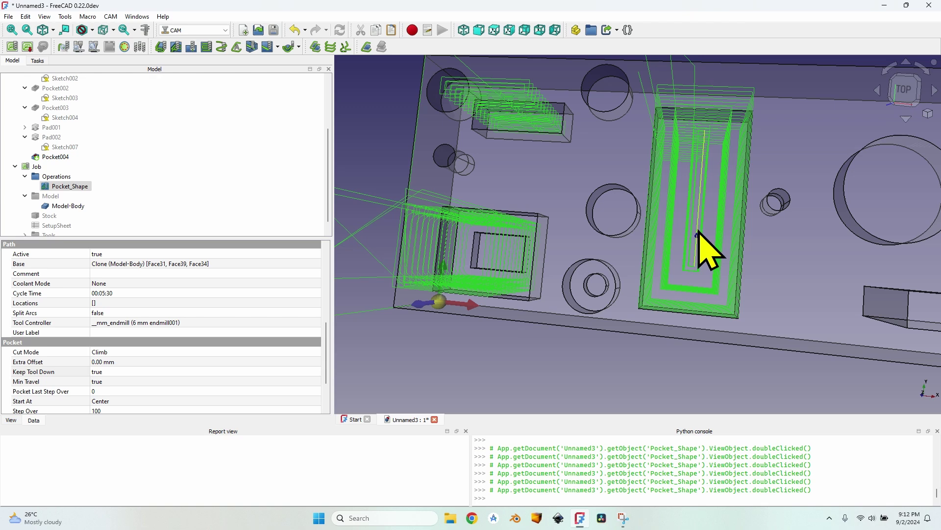
double_click(77, 187)
key("BackSpace")
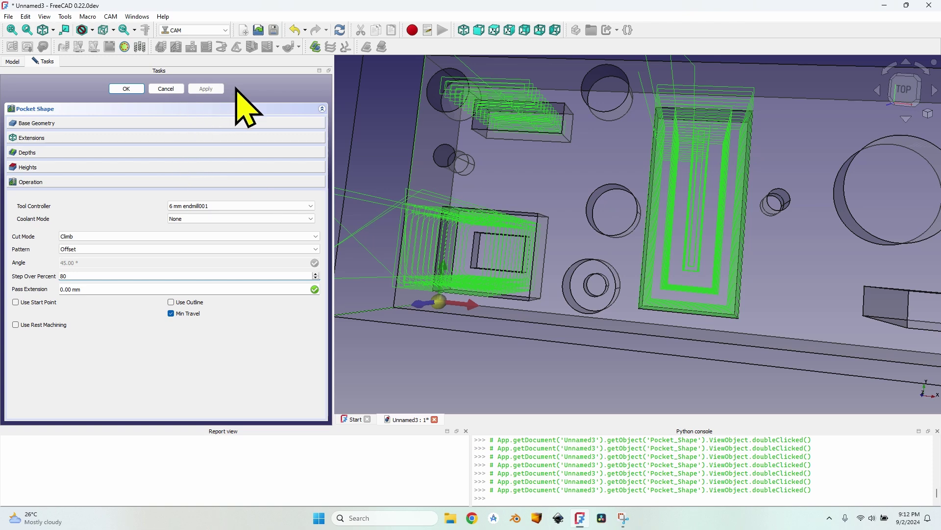
left_click(206, 89)
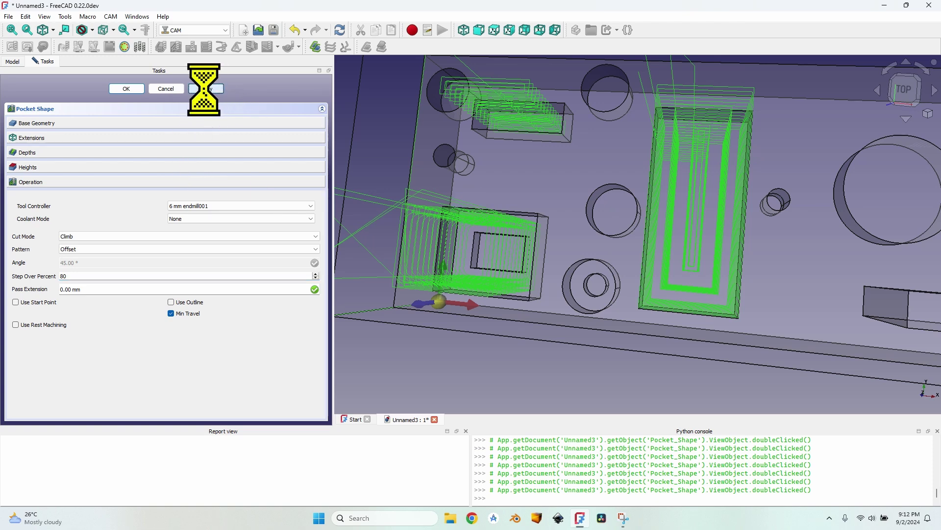
left_click(126, 89)
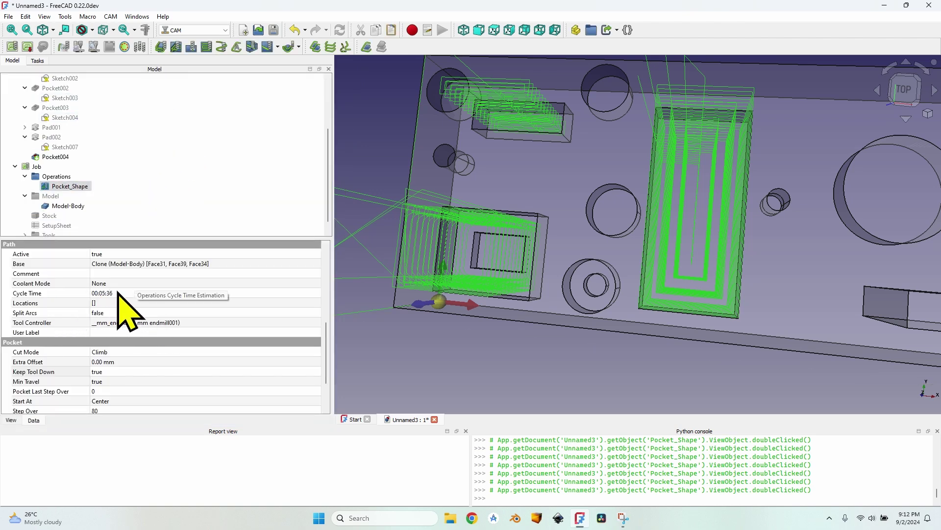
Change the Pocket_Shape operation's cut pattern to ZigZagOffset and recalculate its toolpath
double_click(71, 187)
left_click(95, 248)
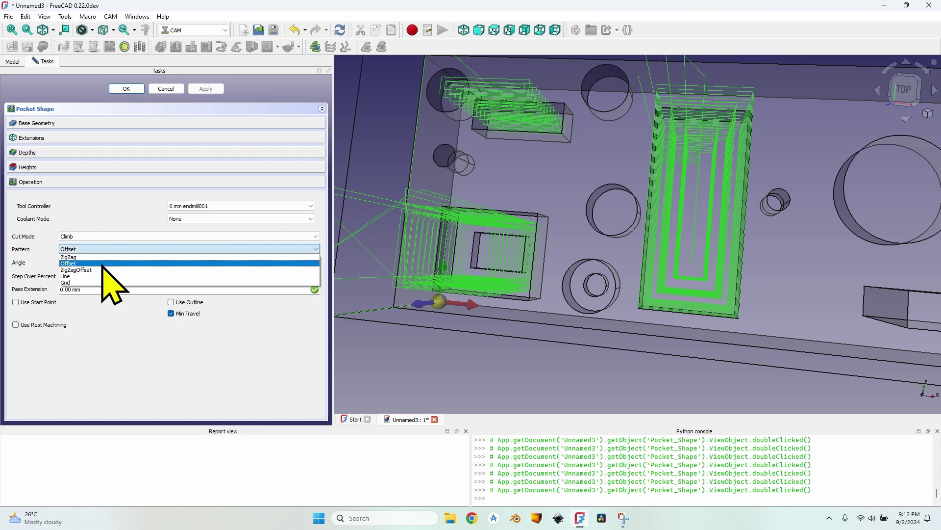
left_click(103, 270)
left_click(206, 88)
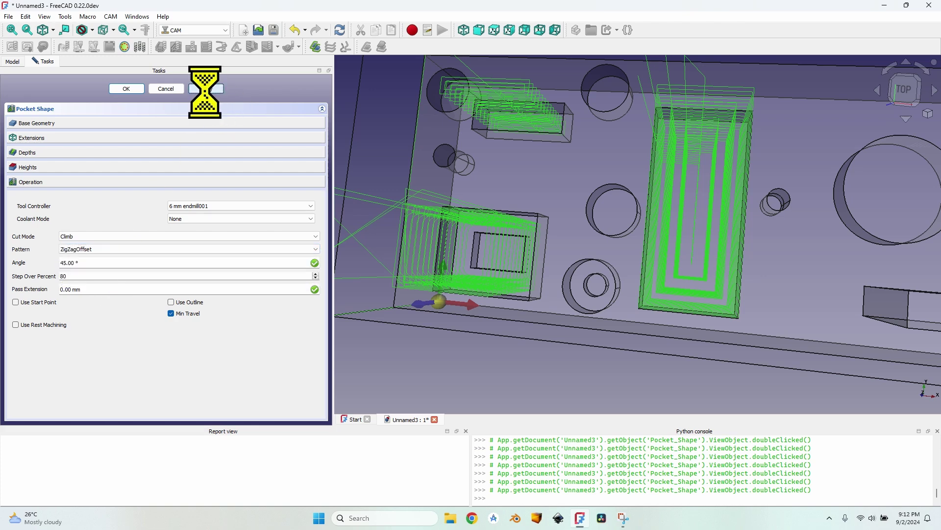
left_click(126, 88)
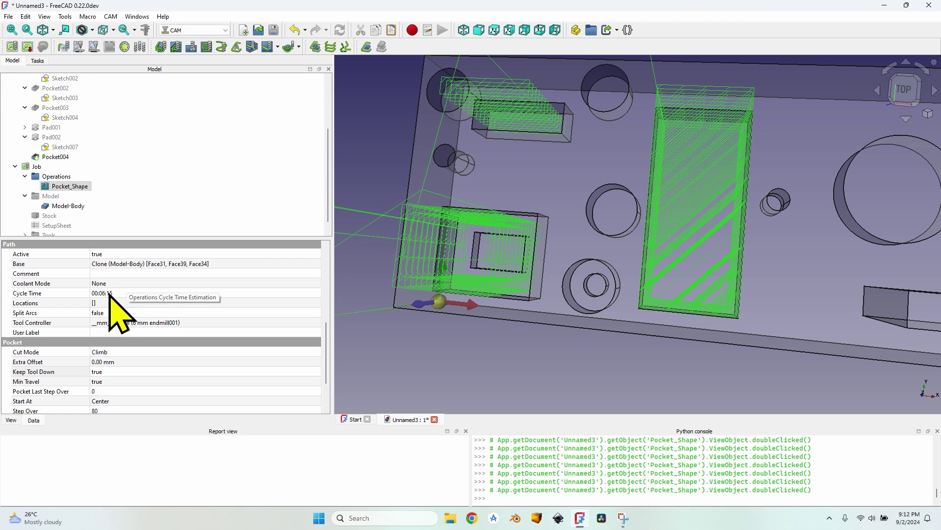
Enable Use Outline for the Pocket_Shape operation and recalculate its toolpath
double_click(66, 186)
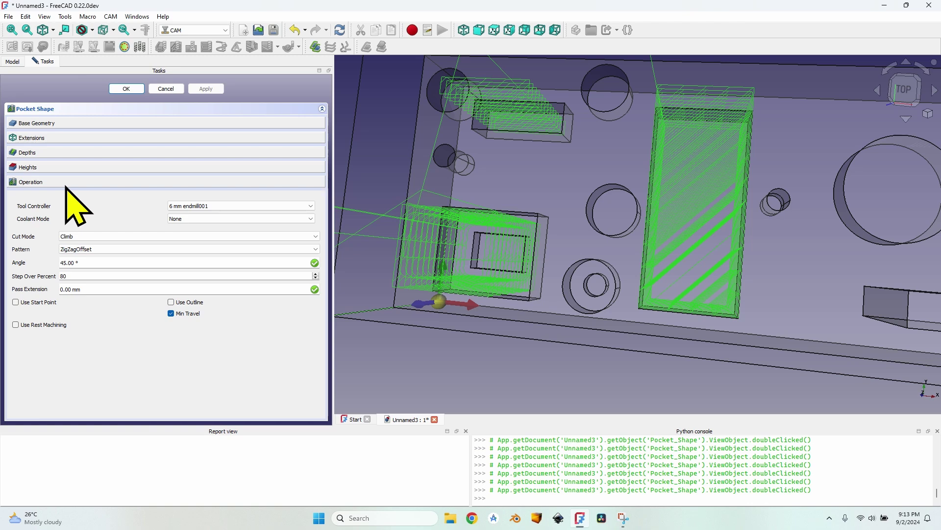
key("Escape")
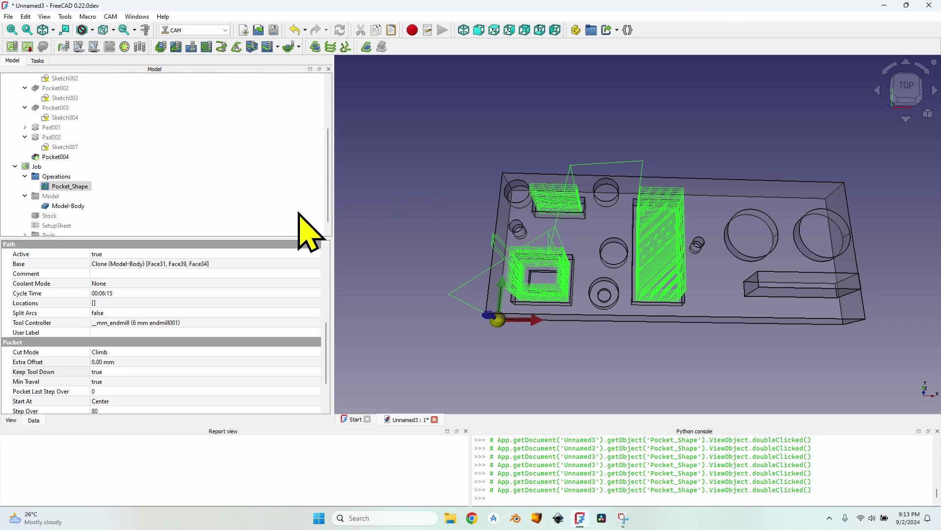
double_click(78, 188)
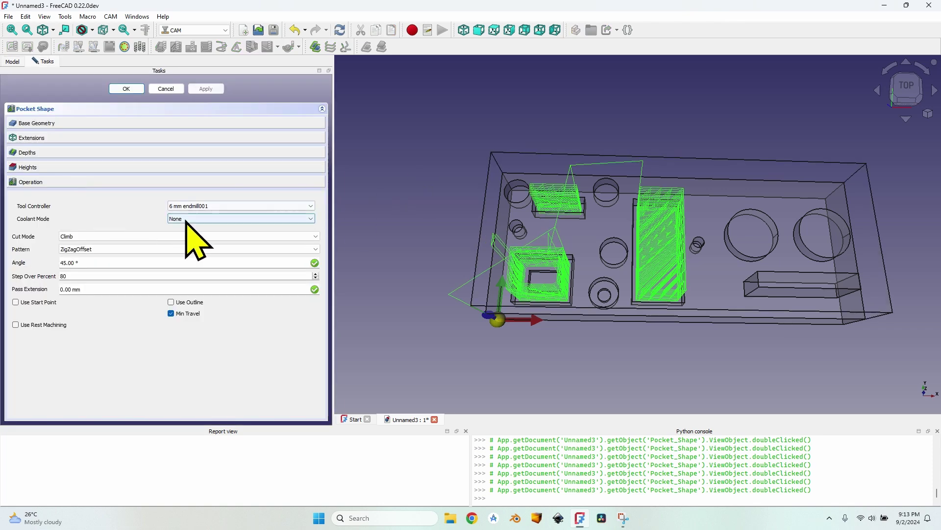
left_click(170, 302)
left_click(206, 89)
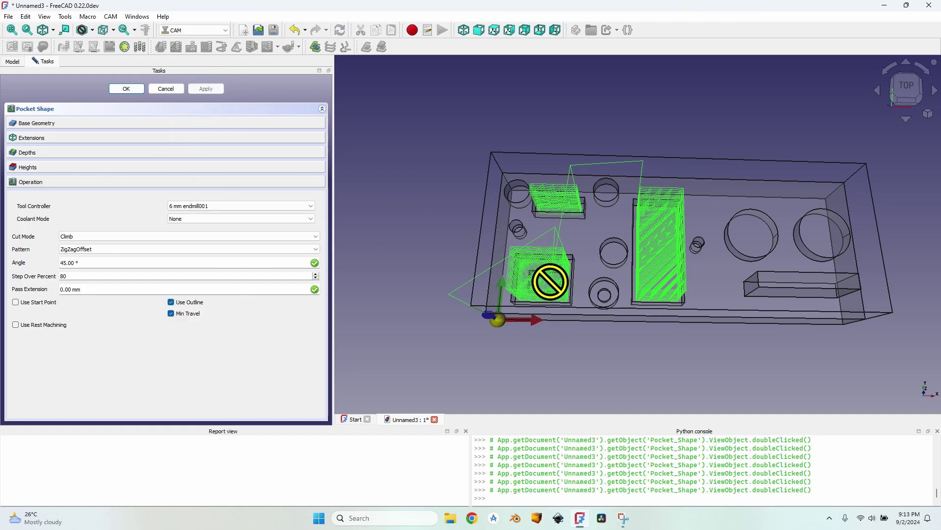
scroll(549, 282, "up", 5)
middle_click_drag(564, 237, 603, 321)
left_click(126, 88)
Deactivate the Pocket_Shape operation and start a new pocket operation on the floor face of the small inner pocket
left_click(125, 47)
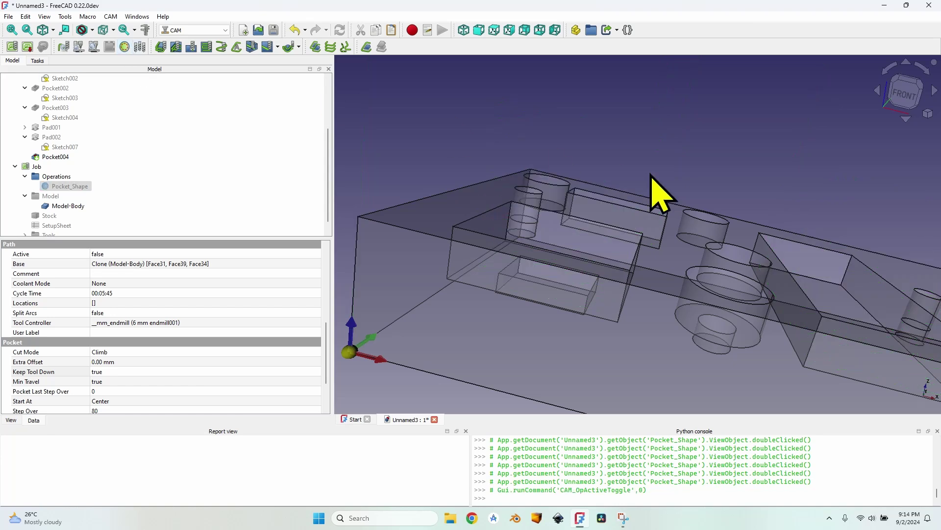
middle_click_drag(660, 193, 515, 169)
scroll(539, 196, "up", 3)
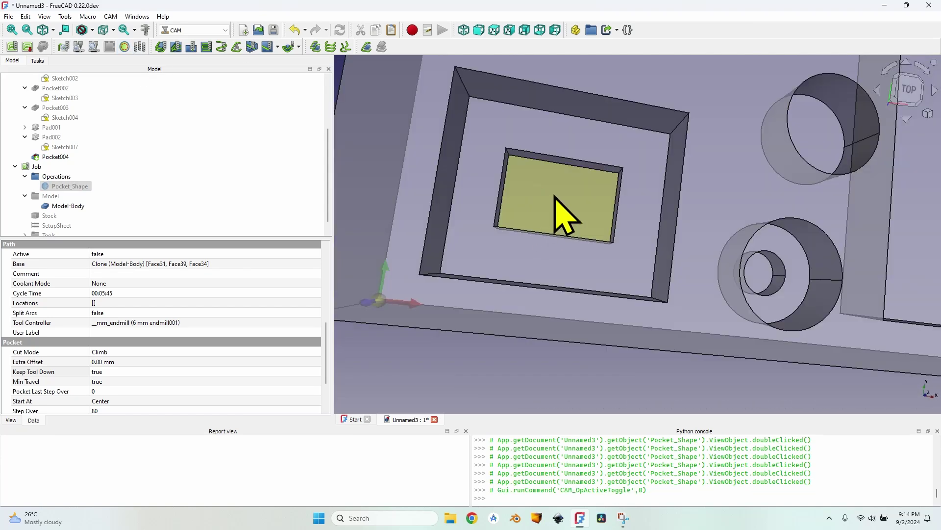
left_click(559, 216)
left_click(176, 47)
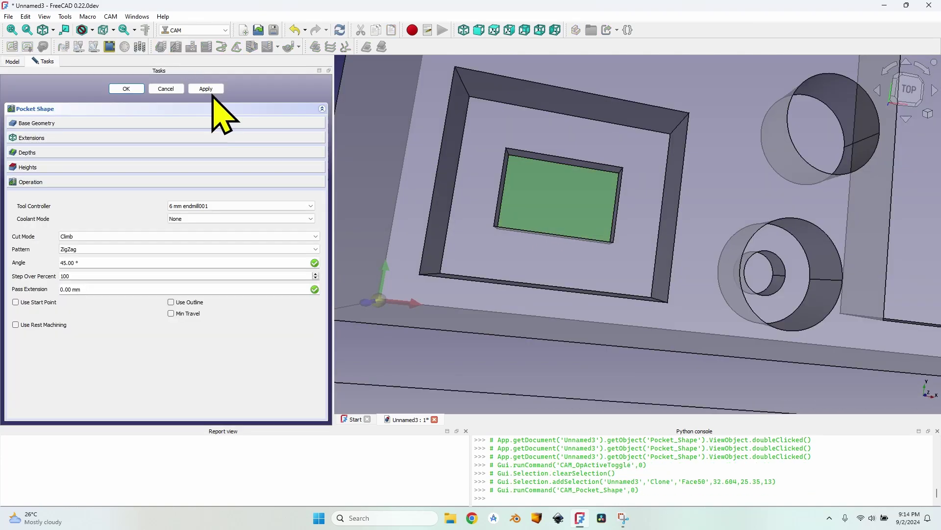
Set the new pocket operation's pattern to Offset with a 50 percent step over and create its toolpath
left_click(100, 249)
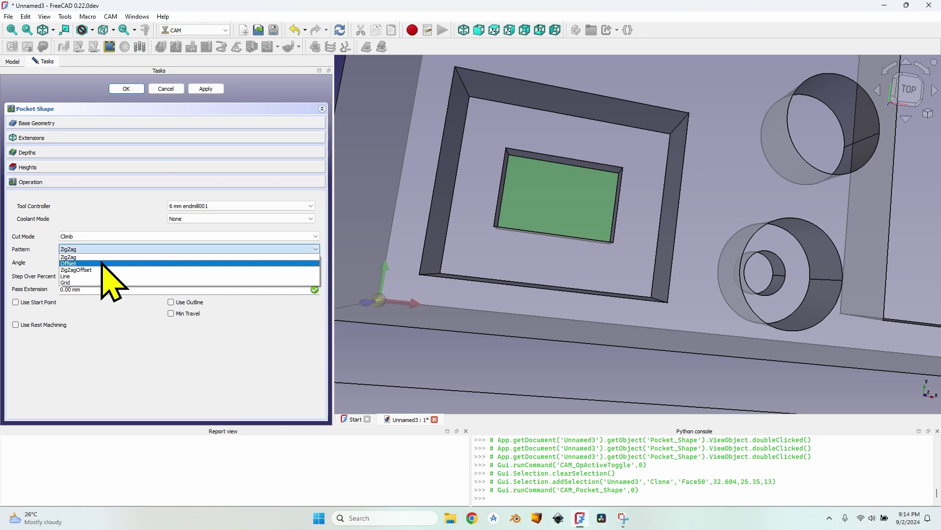
left_click(104, 257)
left_click(93, 275)
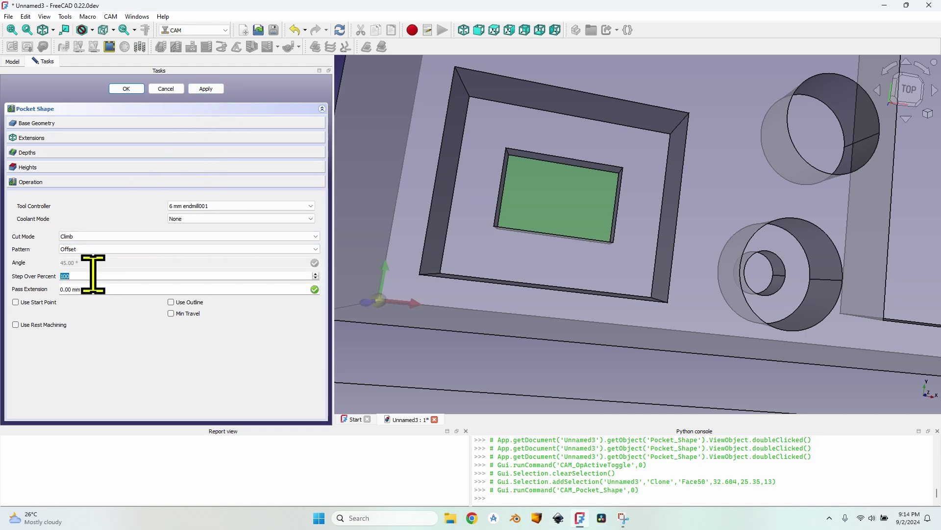
type("50")
key("Return")
middle_click_drag(567, 200, 519, 132)
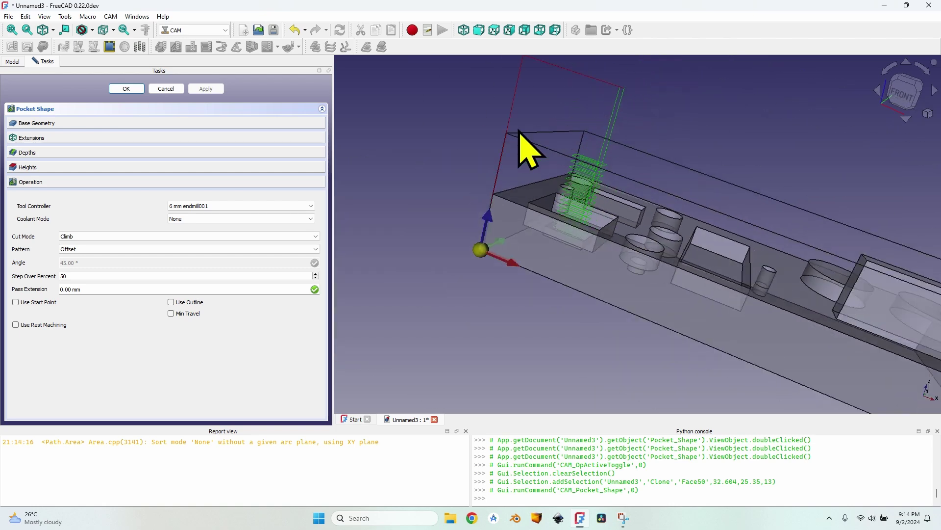
left_click(126, 89)
Reactivate the Pocket_Shape operation
middle_click_drag(550, 206, 488, 249)
left_click(488, 249)
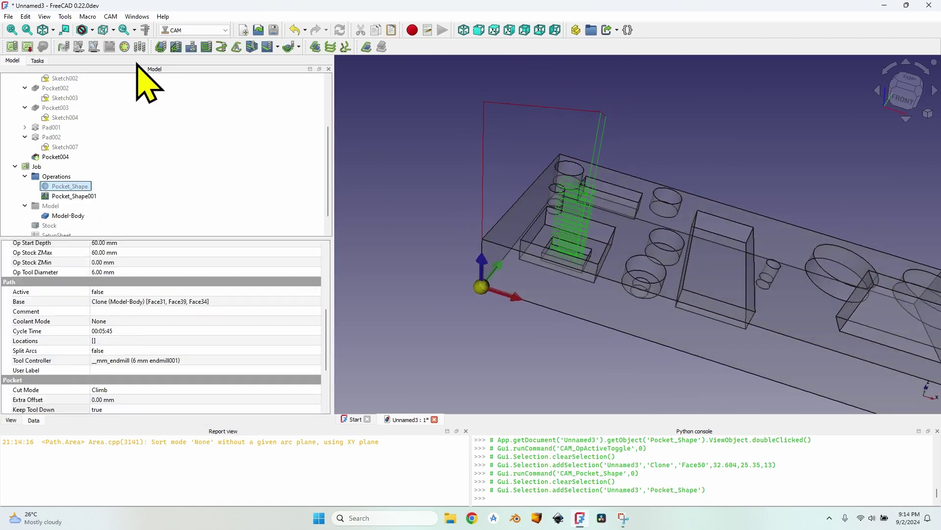
left_click(125, 47)
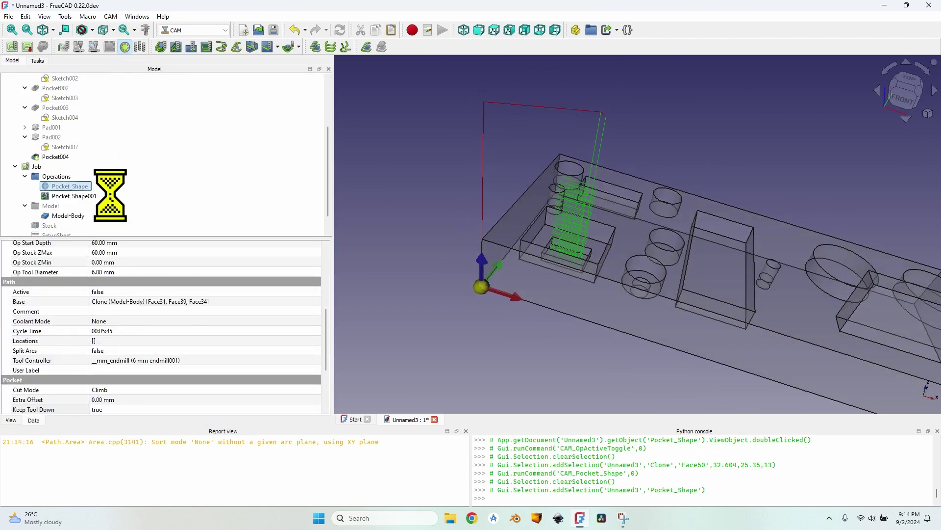
Compare the toolpaths and cycle times of Pocket_Shape and Pocket_Shape001 around the inner pocket, checking for overlapping cuts above it
left_click(84, 196)
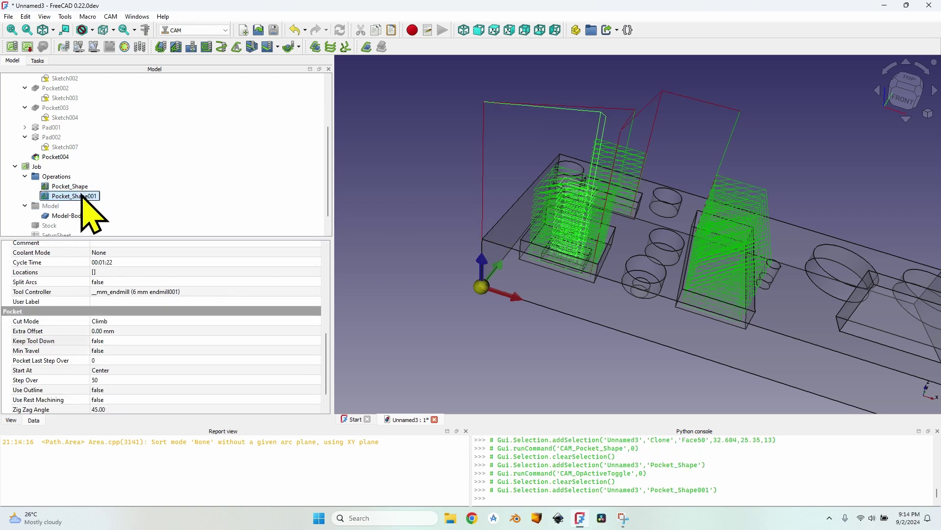
scroll(578, 237, "up", 5)
middle_click_drag(564, 231, 496, 193)
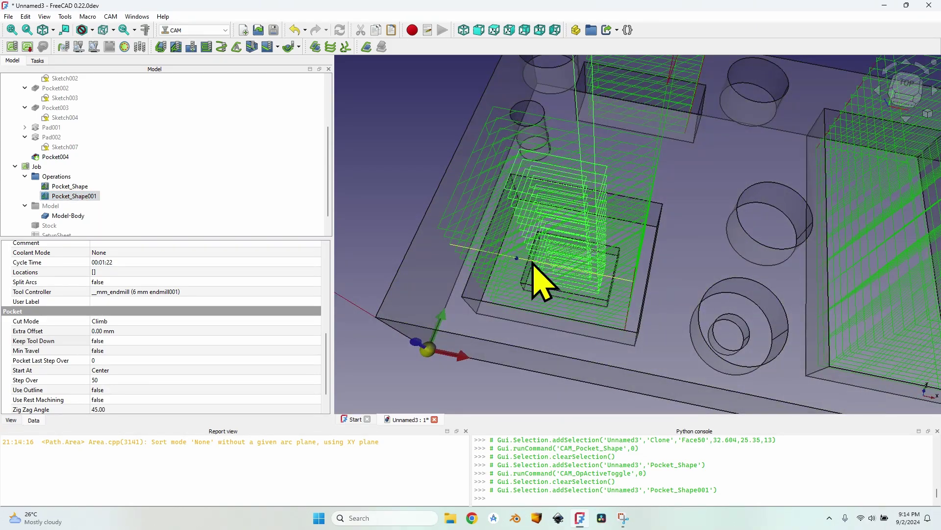
middle_click_drag(534, 265, 549, 157)
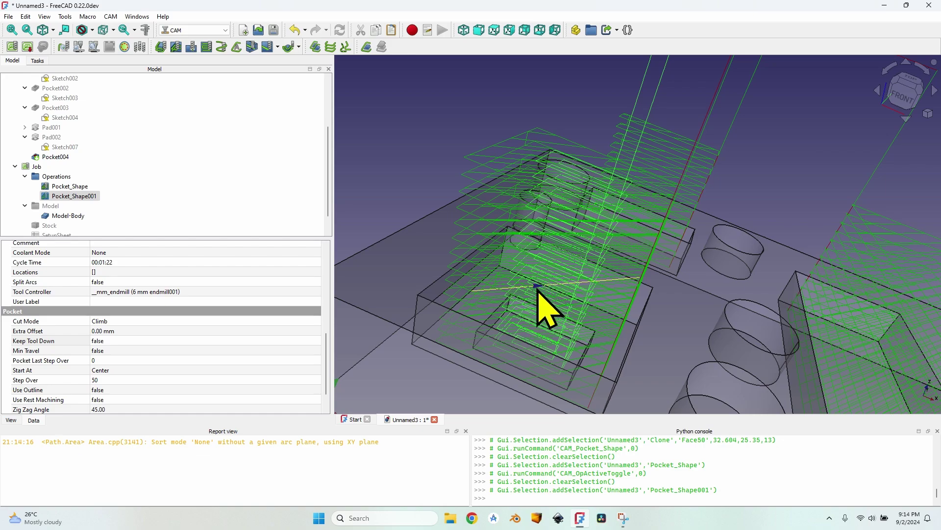
middle_click_drag(546, 290, 314, 239)
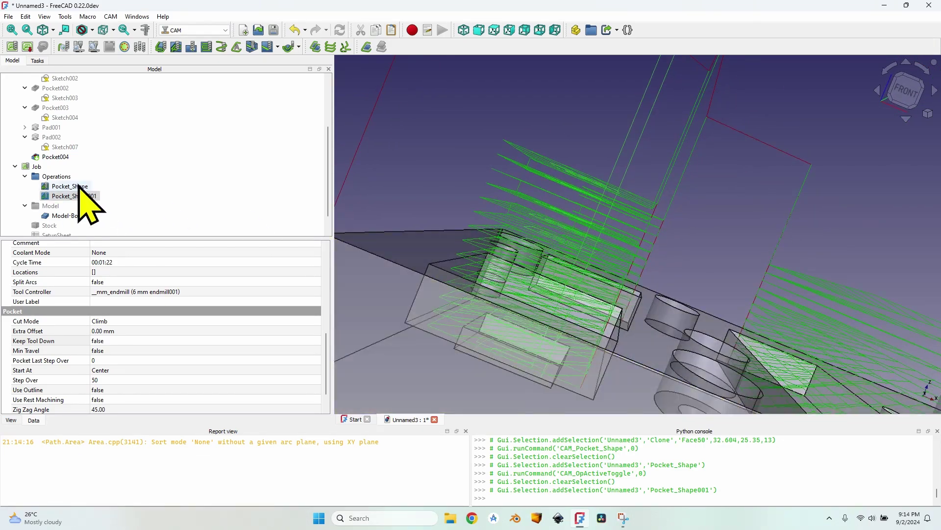
left_click(71, 187)
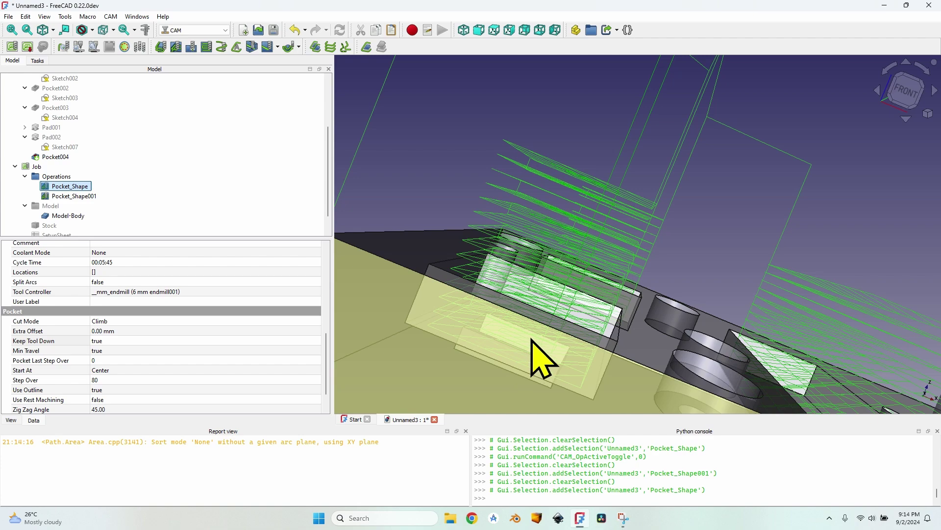
middle_click_drag(553, 227, 496, 230)
left_click(68, 196)
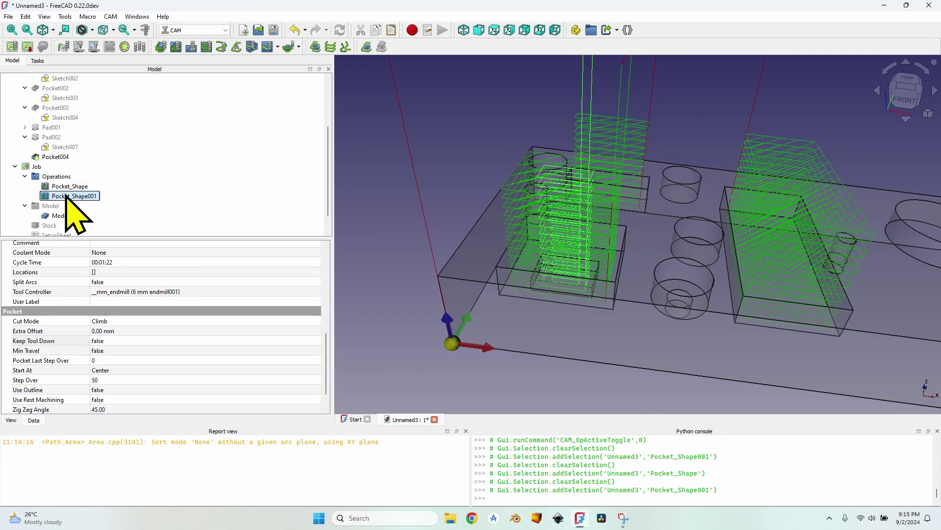
Enable Use Rest Machining for the Pocket_Shape001 operation and recalculate its toolpath
double_click(67, 197)
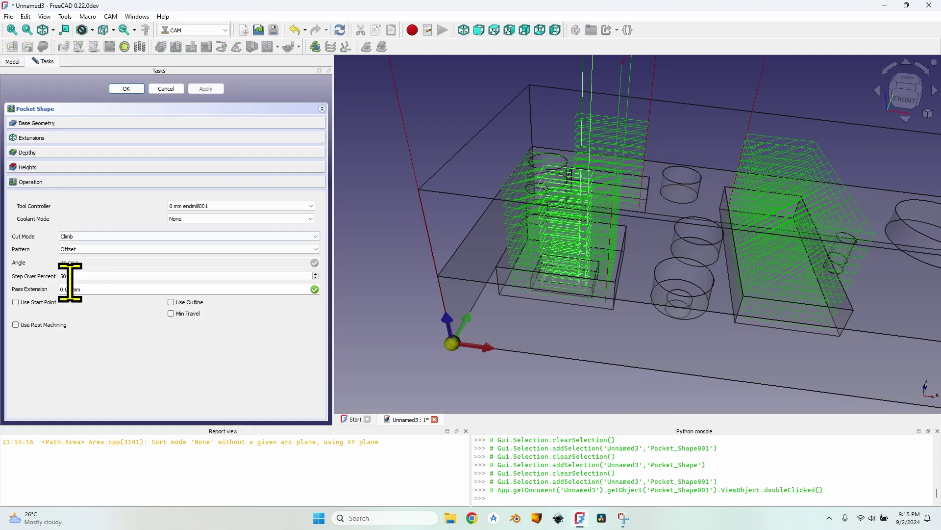
left_click(38, 326)
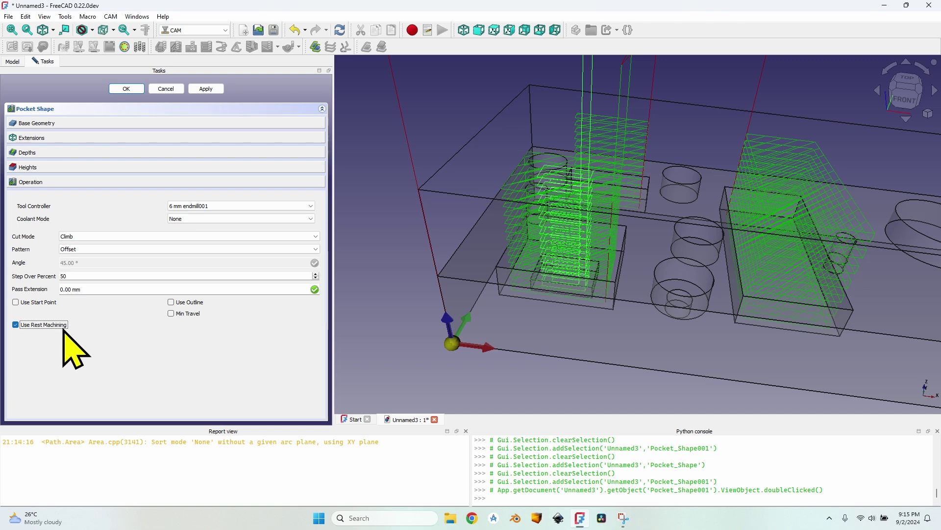
left_click(206, 88)
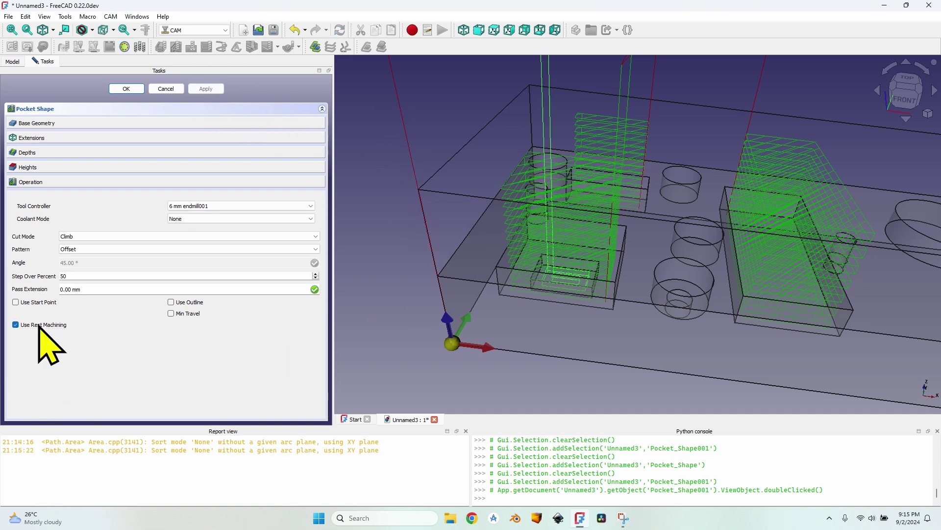
scroll(588, 273, "up", 3)
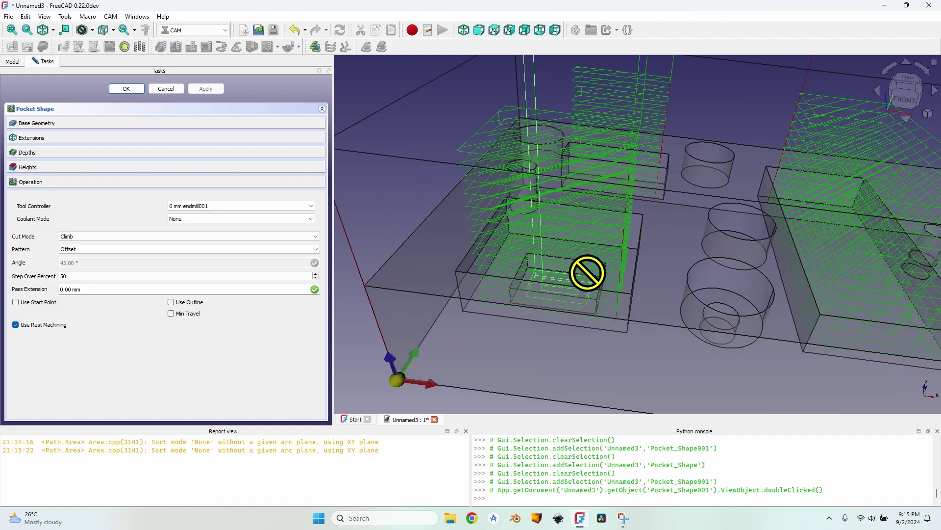
middle_click_drag(589, 274, 577, 258)
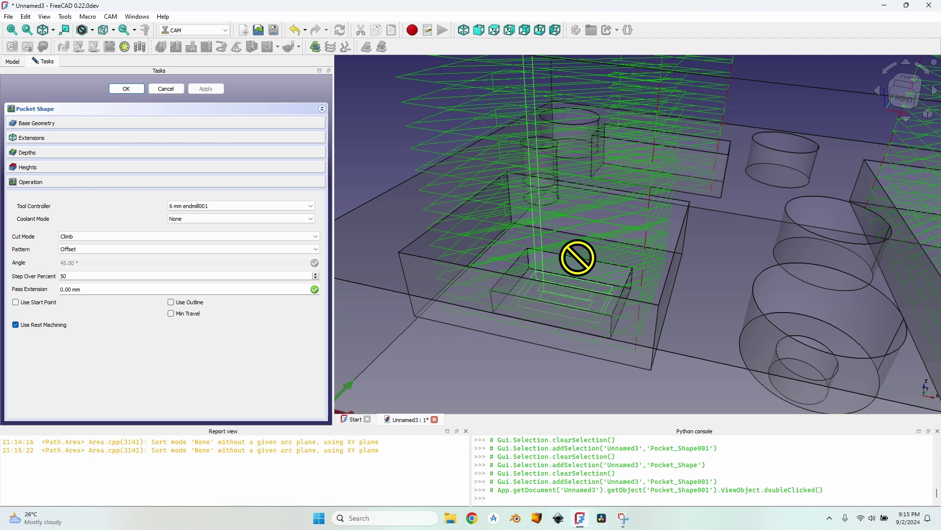
left_click(126, 88)
Deactivate Pocket_Shape and recalculate Pocket_Shape001 to check how rest machining behaves without the earlier operation
left_click(61, 186)
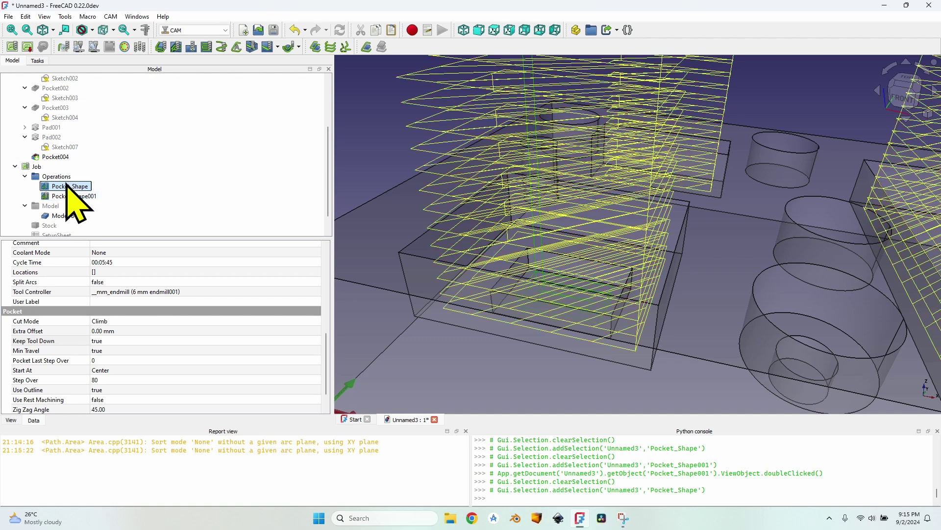
left_click(125, 47)
double_click(74, 196)
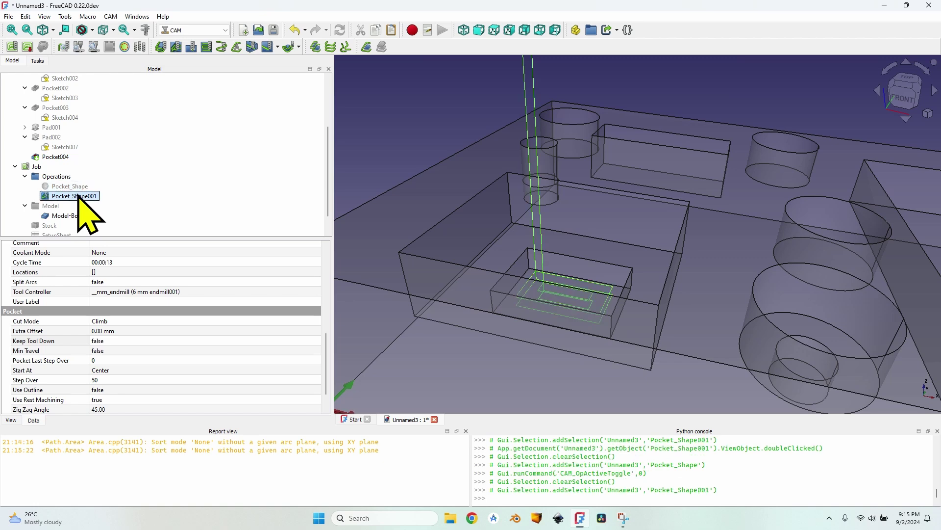
left_click(123, 90)
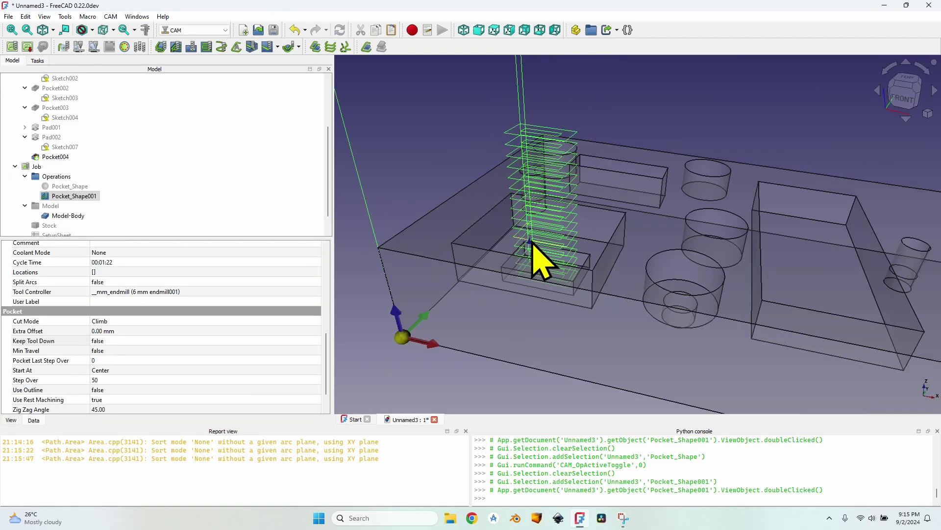
scroll(589, 256, "up", 3)
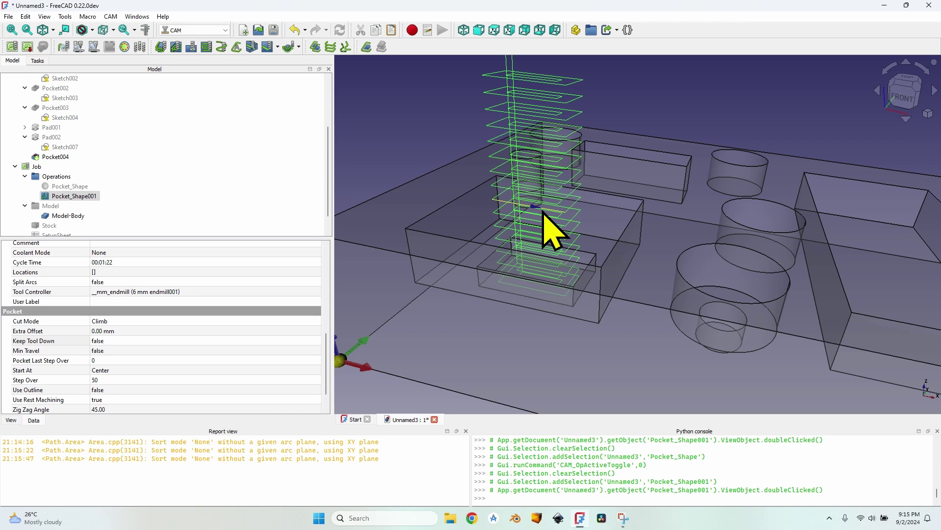
Reactivate Pocket_Shape and recalculate the Pocket_Shape001 toolpath with rest machining
left_click(69, 186)
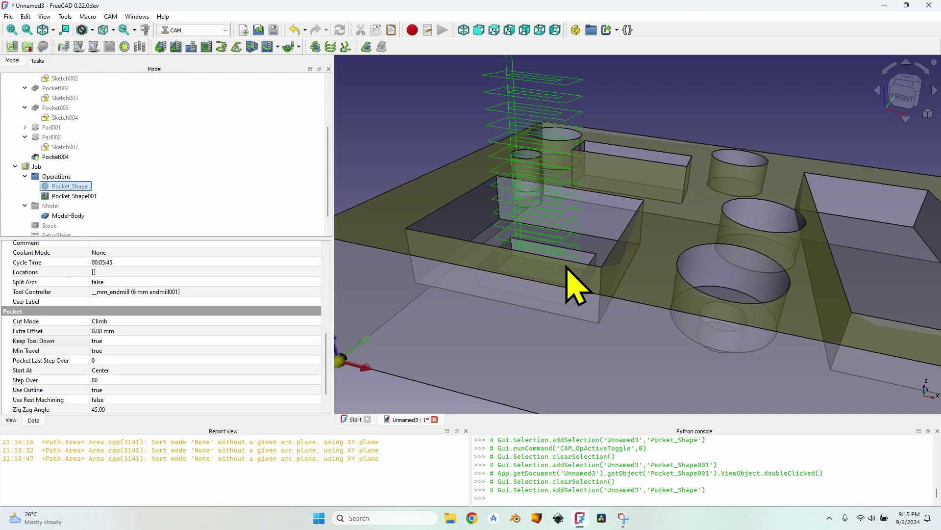
middle_click_drag(568, 268, 617, 260)
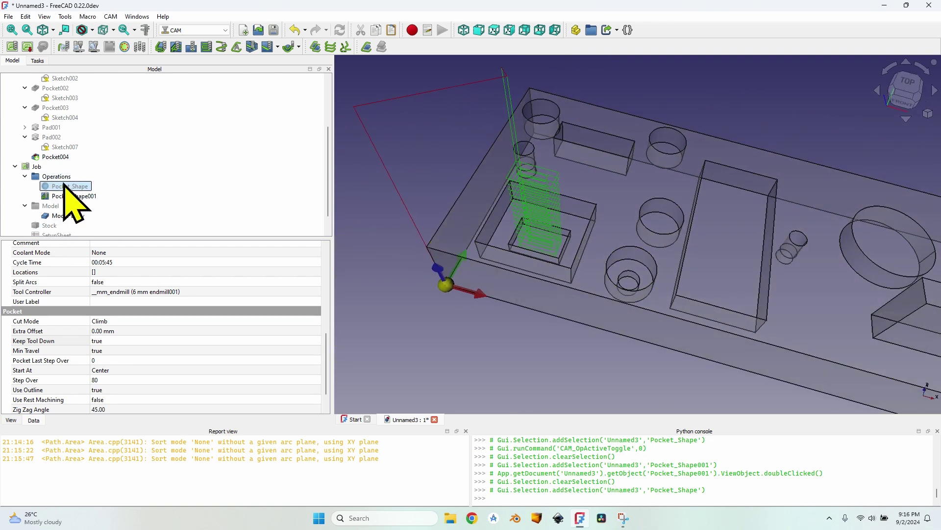
left_click(118, 27)
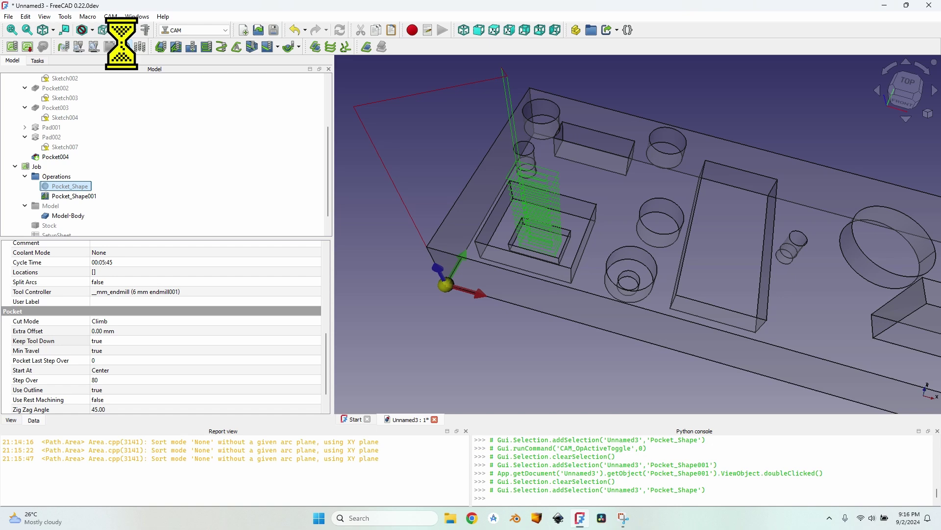
double_click(81, 196)
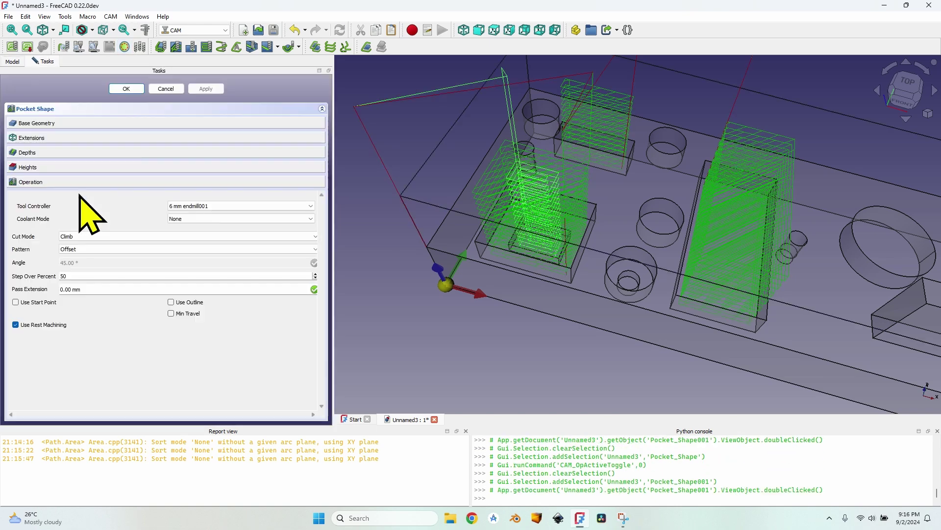
left_click(126, 89)
scroll(601, 245, "up", 1)
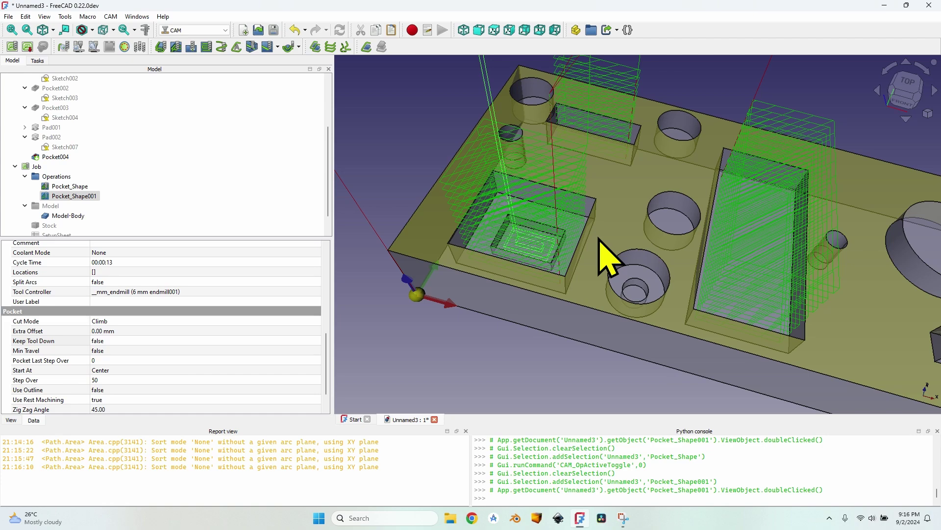
Compare the toolpaths and cycle times of Pocket_Shape and the rest-machined Pocket_Shape001 around the inner pocket
left_click(80, 186)
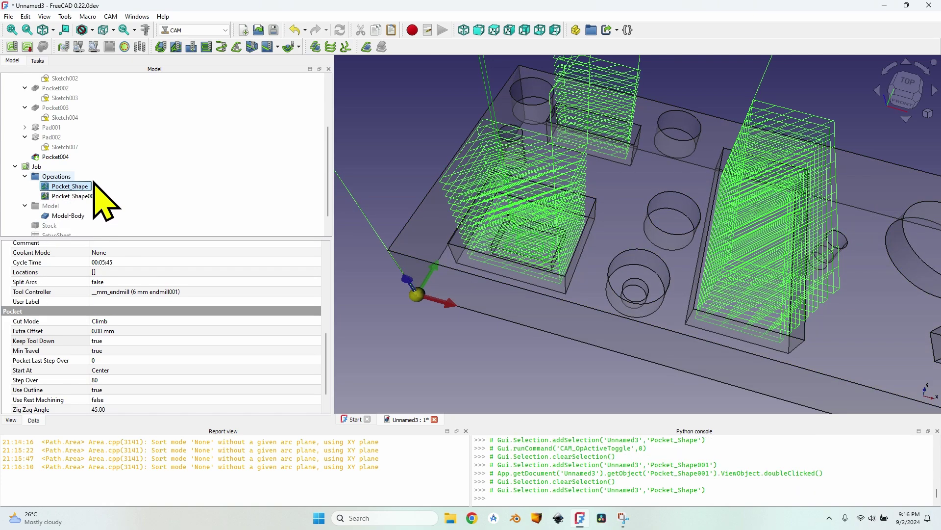
left_click(80, 196)
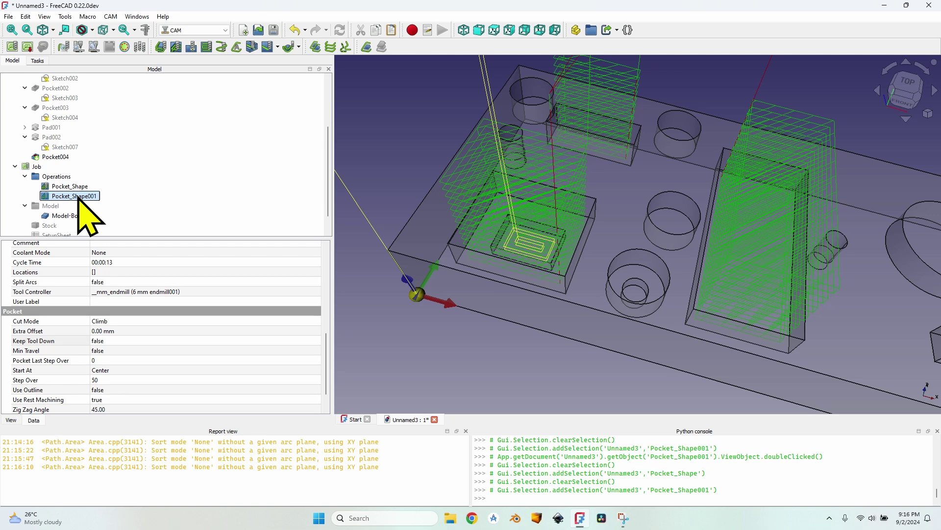
right_click(78, 198)
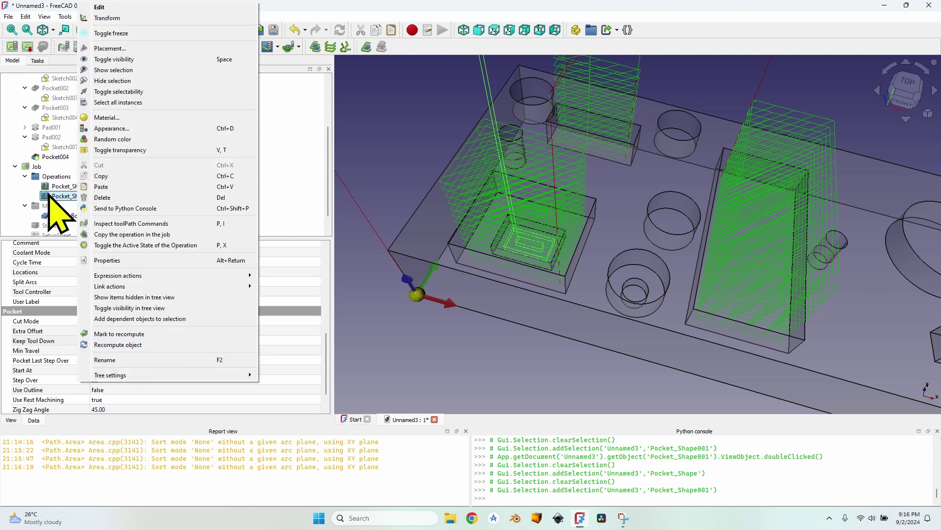
key("Escape")
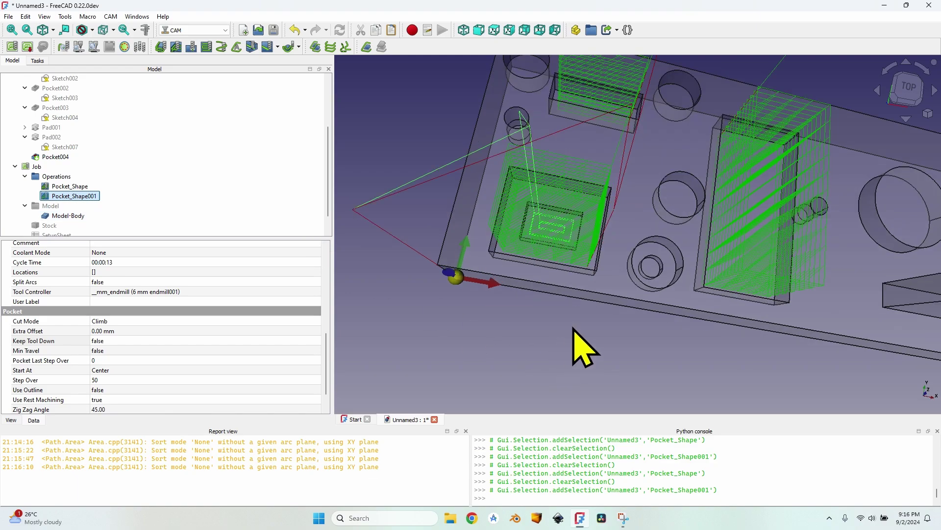
middle_click_drag(583, 348, 572, 311)
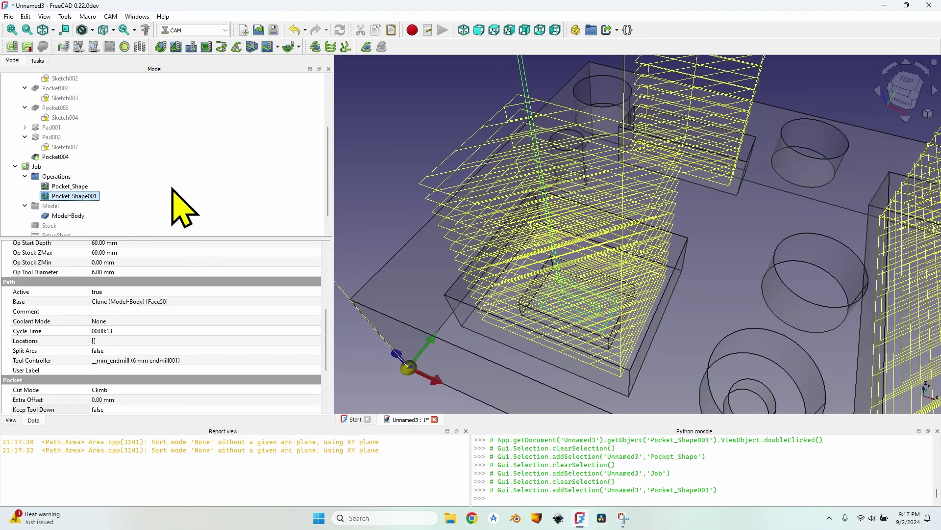
Set the Pocket_Shape operation's pattern to Offset and recalculate its toolpath
double_click(66, 186)
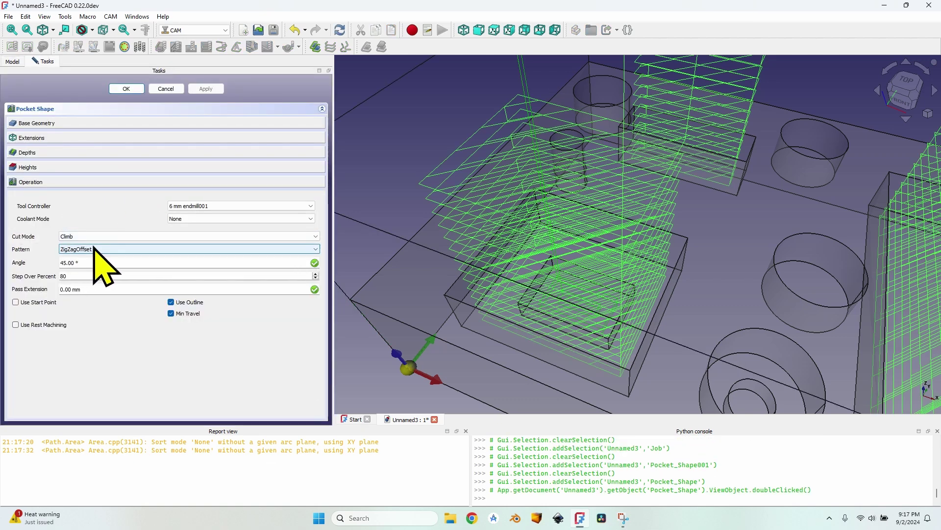
left_click(91, 249)
left_click(93, 264)
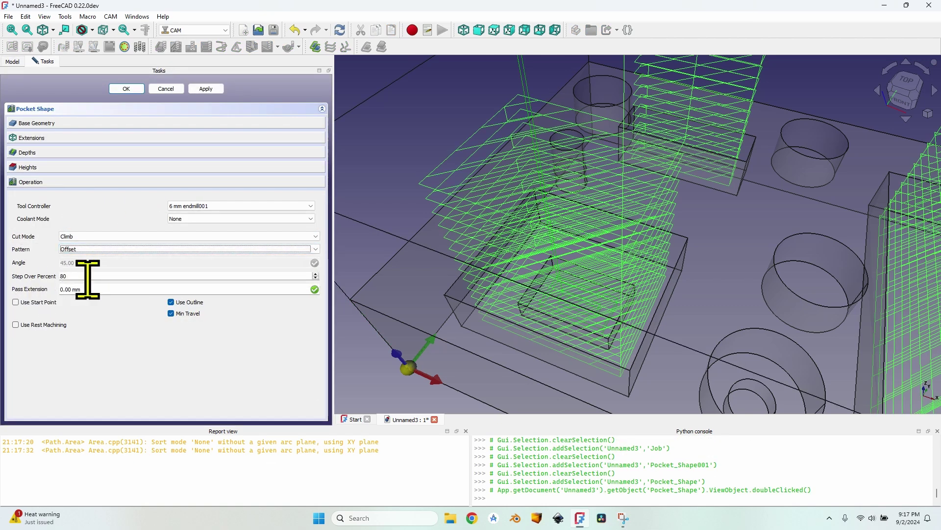
left_click(206, 89)
left_click(126, 89)
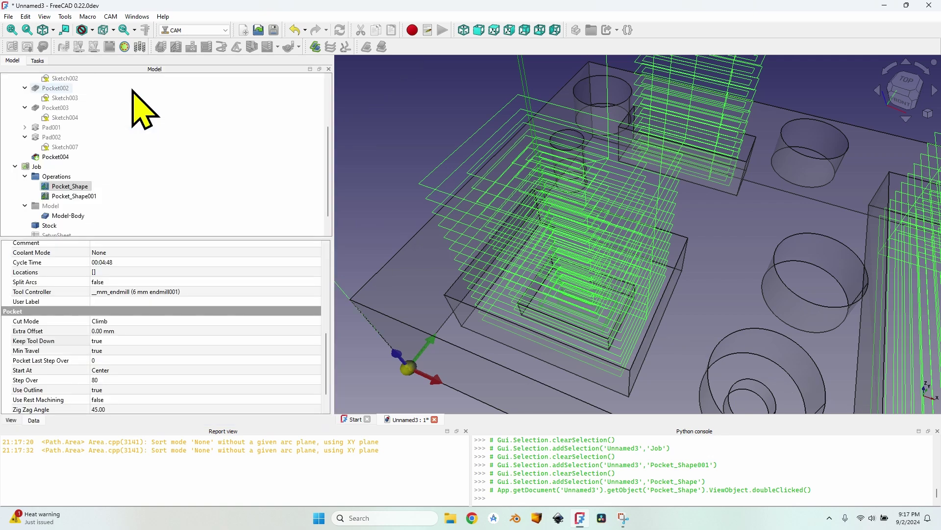
Recalculate Pocket_Shape001 with rest machining against the changed Pocket_Shape toolpath and inspect its passes
double_click(78, 194)
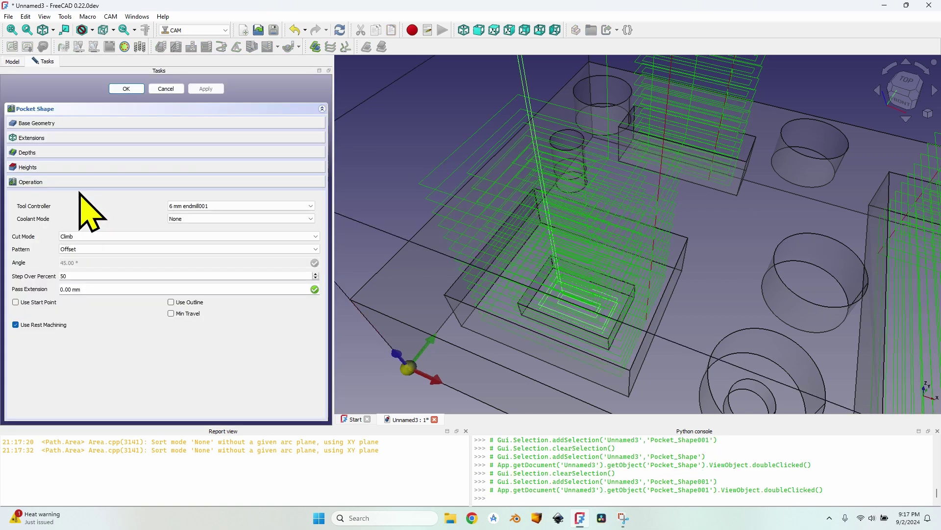
left_click(126, 89)
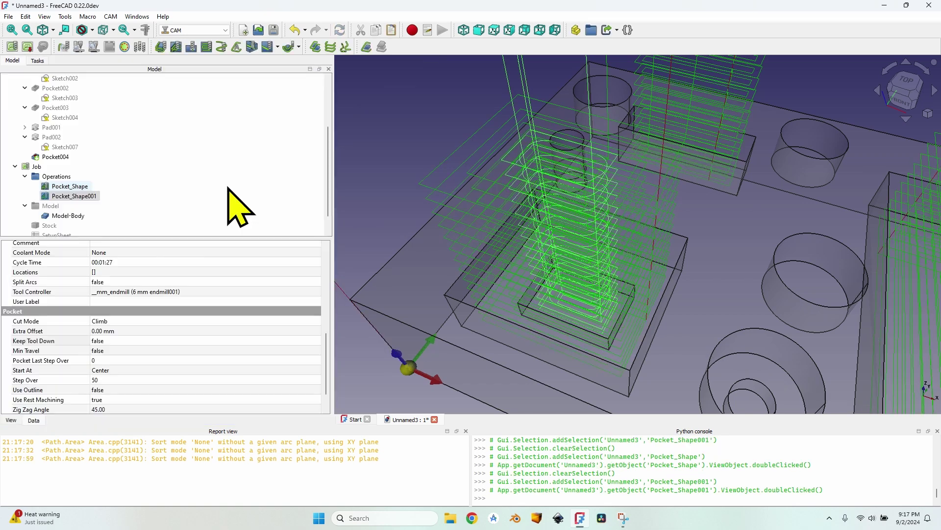
middle_click_drag(676, 350, 452, 204)
Hide the Pocket_Shape toolpath and examine the Pocket_Shape001 passes above and inside the inner pocket
left_click(71, 186)
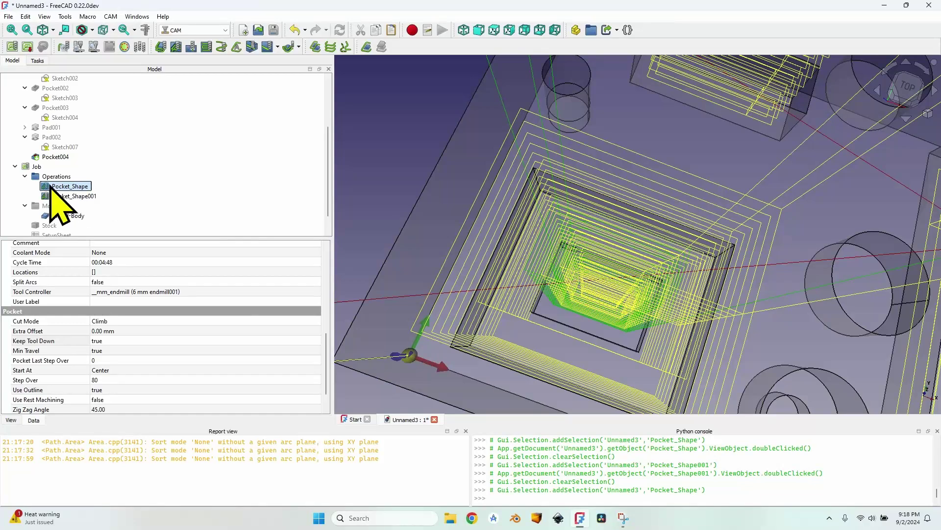
key("space")
middle_click_drag(353, 286, 693, 196)
middle_click_drag(572, 278, 775, 52)
scroll(756, 105, "up", 6)
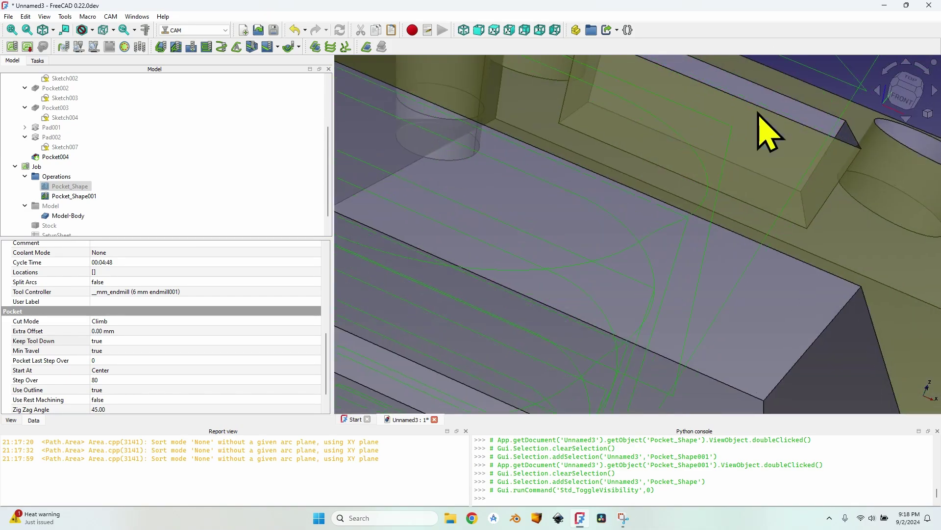
scroll(676, 269, "down", 8)
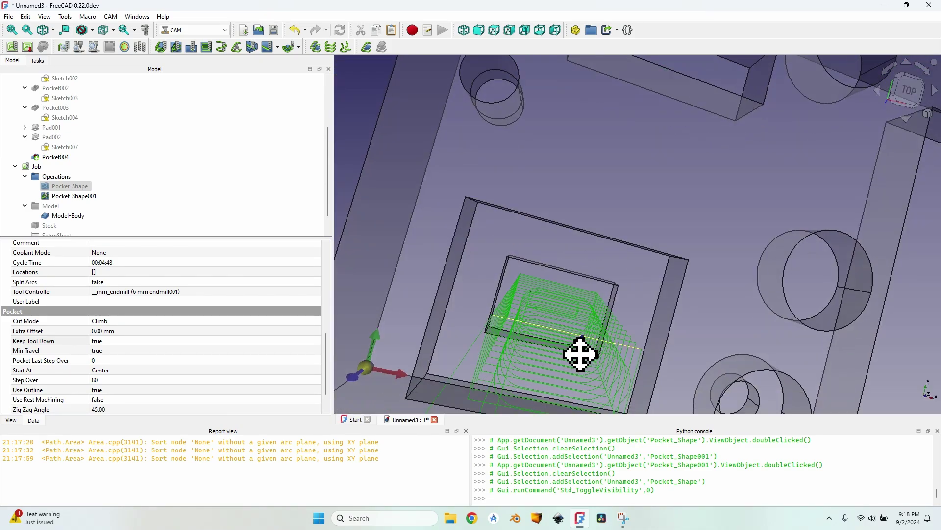
middle_click_drag(580, 354, 595, 316)
scroll(594, 309, "up", 5)
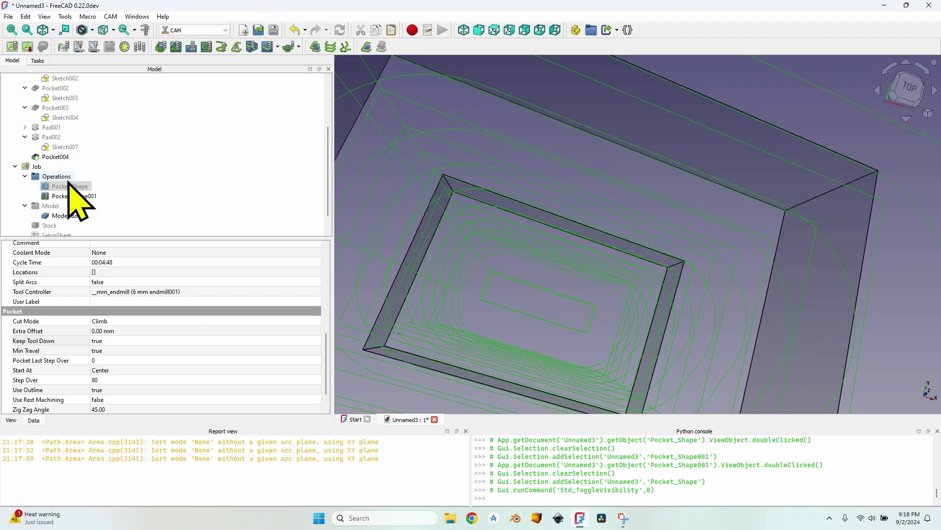
scroll(374, 158, "down", 3)
scroll(531, 188, "up", 2)
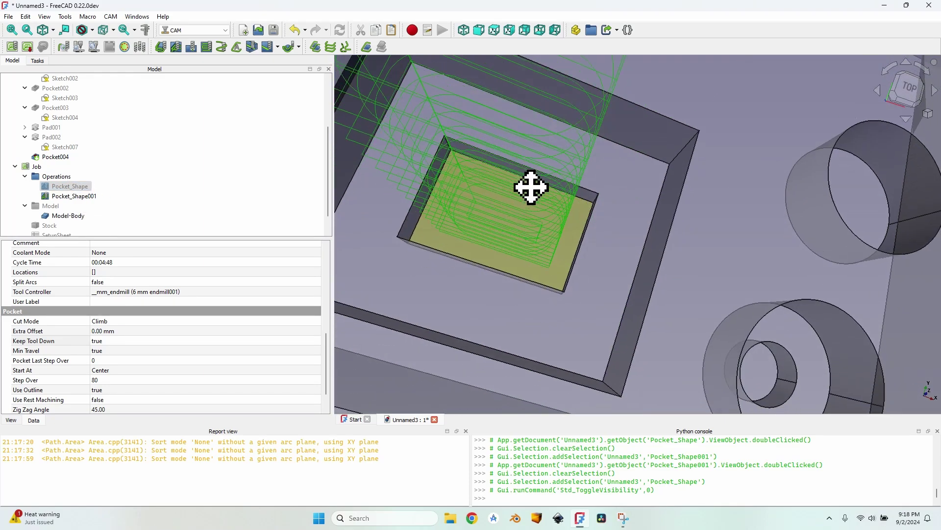
middle_click_drag(531, 188, 526, 139)
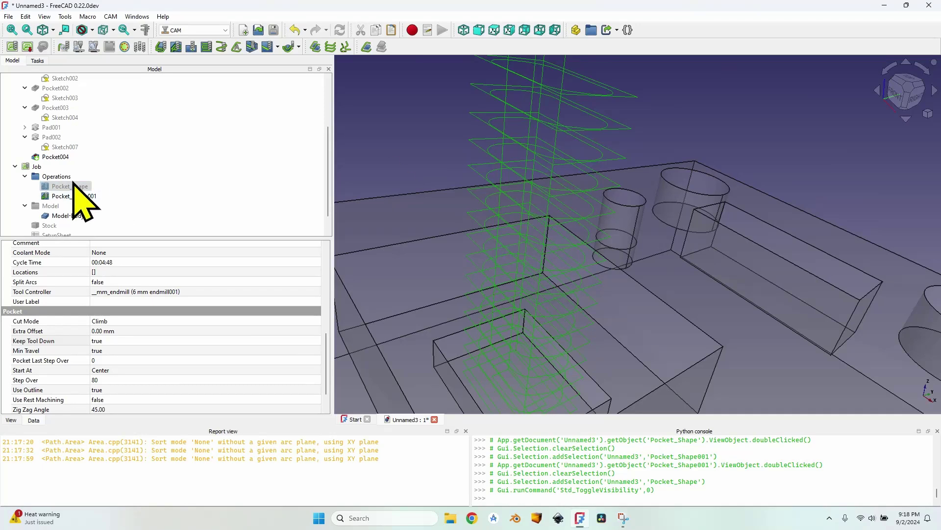
Show the Pocket_Shape toolpath again and compare its Offset passes with those of Pocket_Shape001
key("space")
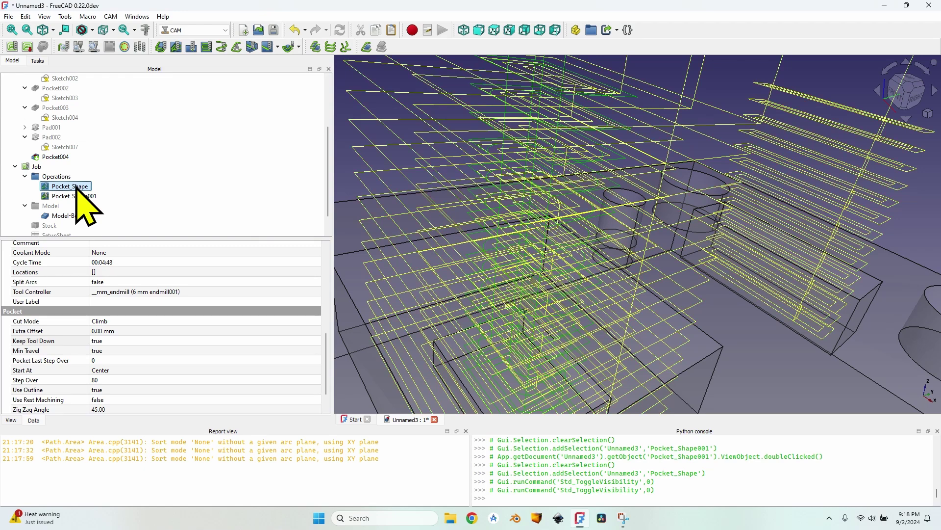
middle_click_drag(441, 198, 571, 135)
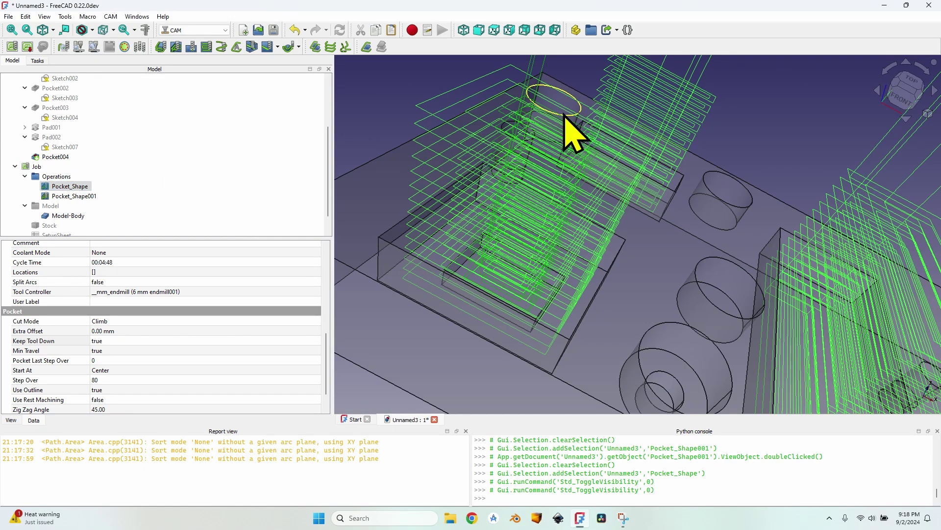
middle_click_drag(373, 235, 500, 260)
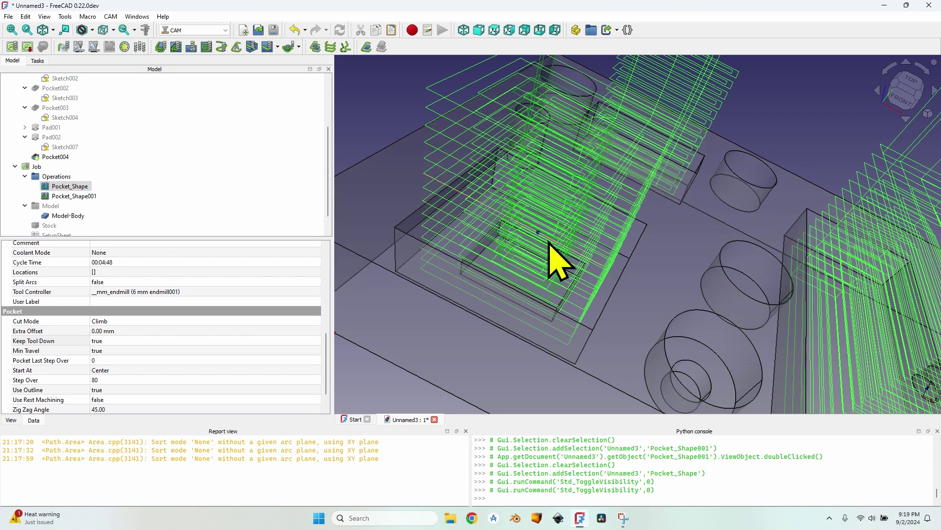
left_click(74, 196)
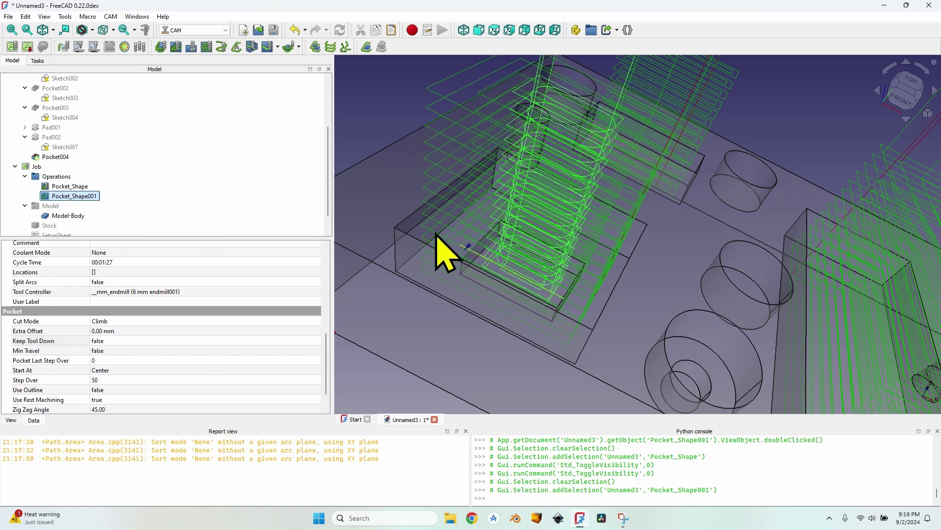
Recompute the job's Operations group and check the resulting toolpaths over the pockets
left_click(60, 177)
right_click(59, 177)
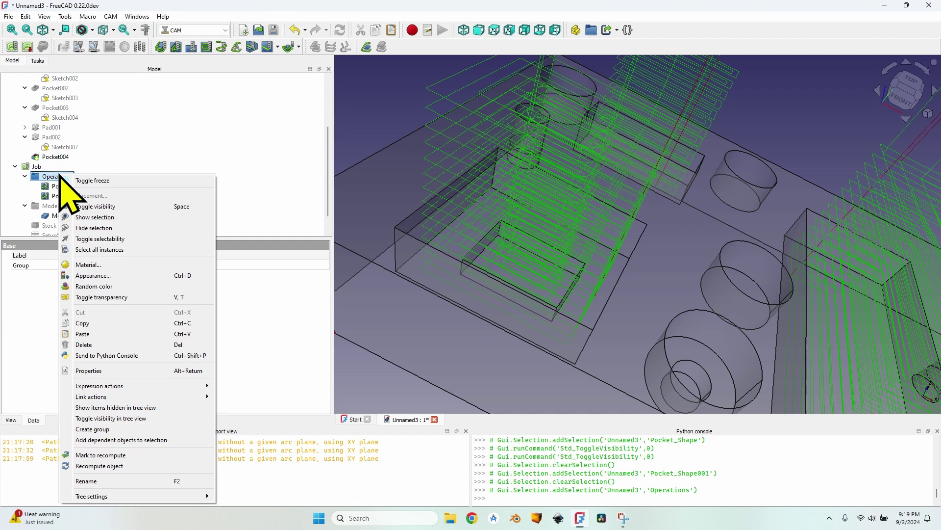
left_click(147, 466)
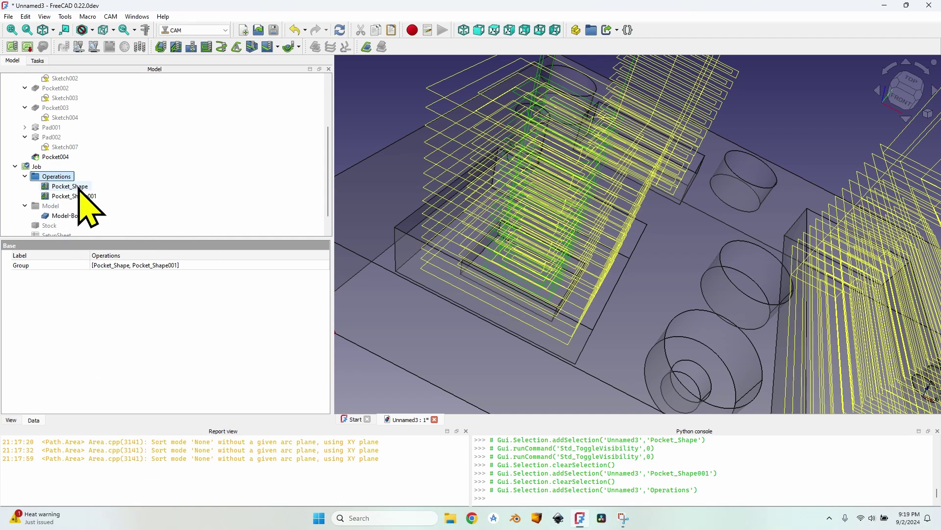
middle_click_drag(545, 170, 561, 157)
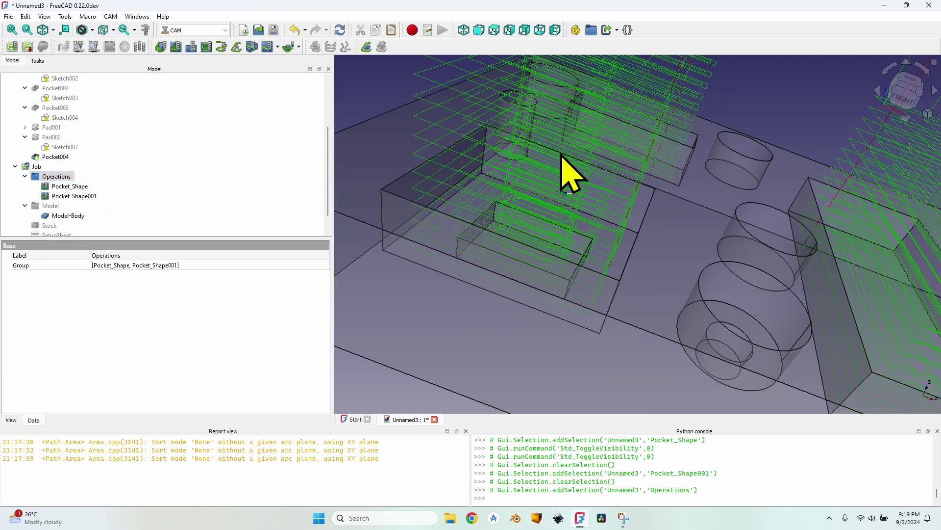
scroll(563, 156, "down", 2)
middle_click_drag(563, 172, 446, 248)
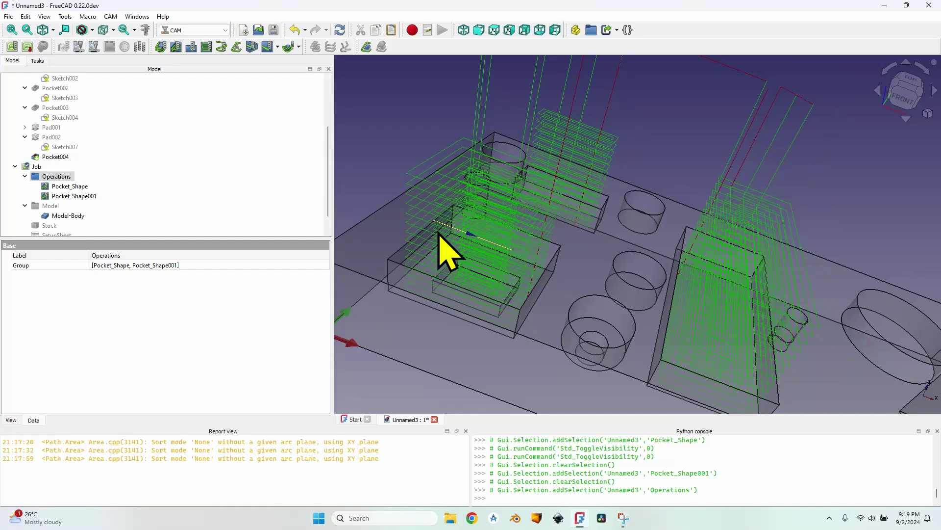
Disable Use Rest Machining for the Pocket_Shape001 operation and recalculate its toolpath
double_click(74, 195)
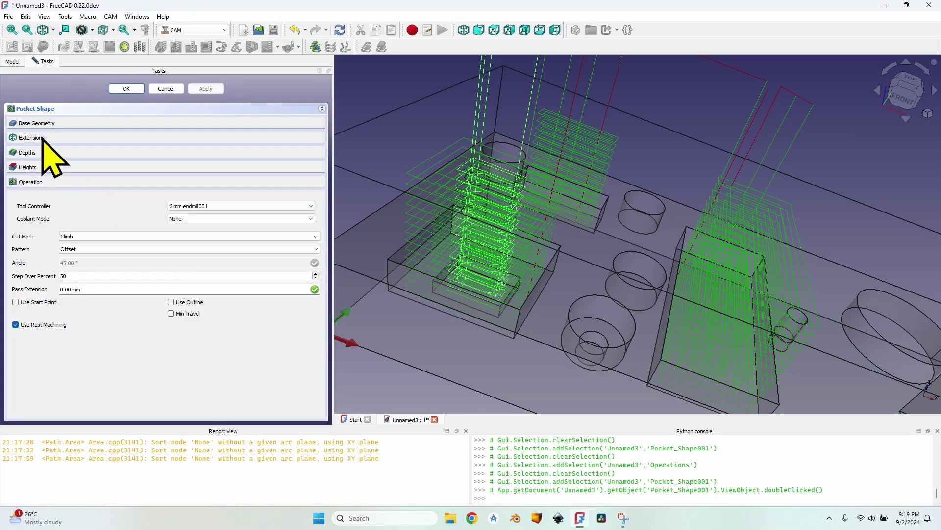
left_click(16, 324)
left_click(206, 89)
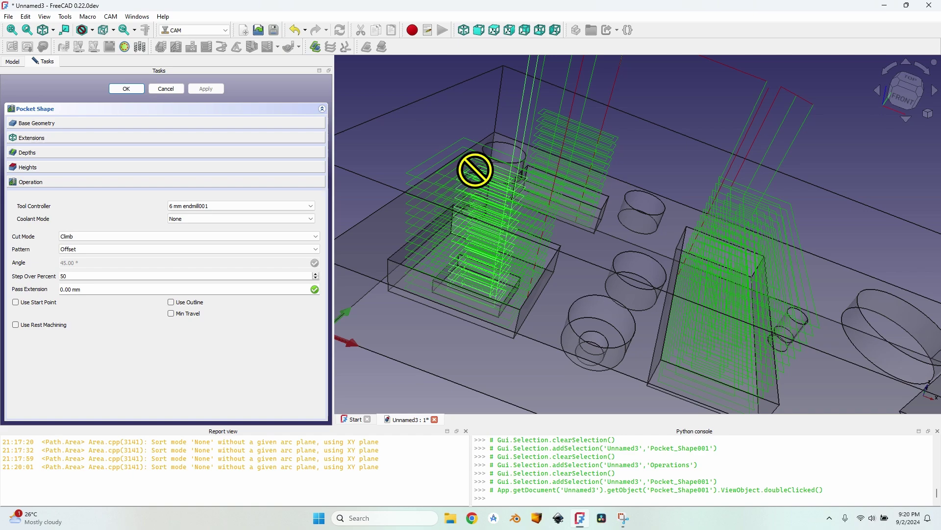
Set the Pocket_Shape001 start depth to 18 mm from the outer pocket's floor face, recalculate and close the operation
left_click(30, 152)
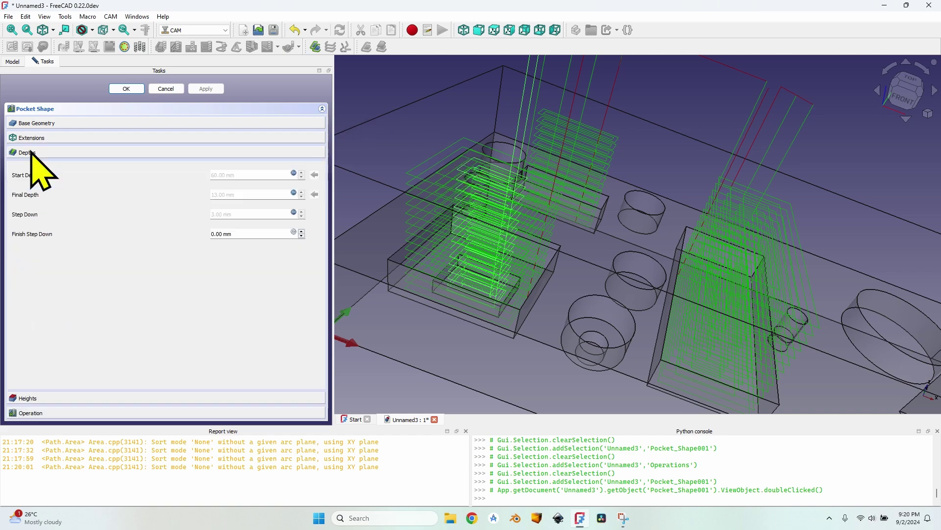
scroll(392, 260, "up", 5)
scroll(461, 287, "up", 1)
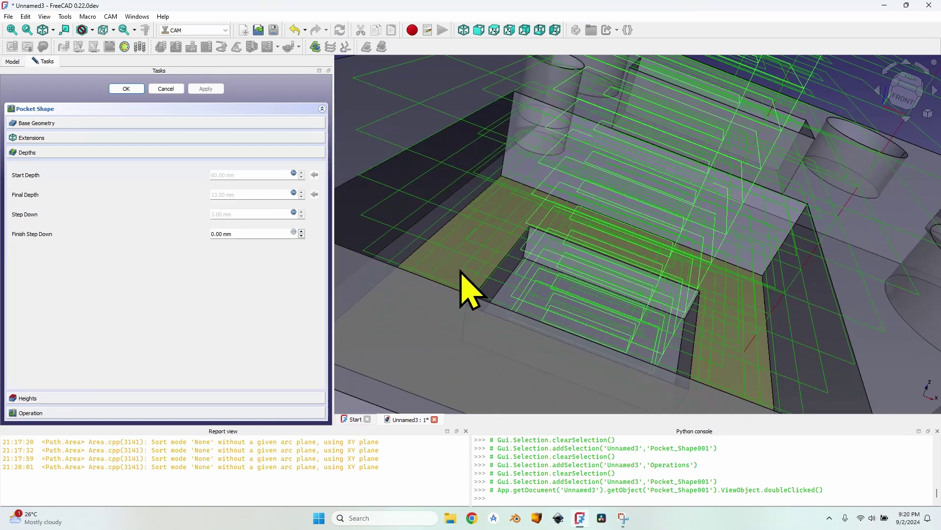
left_click(462, 284)
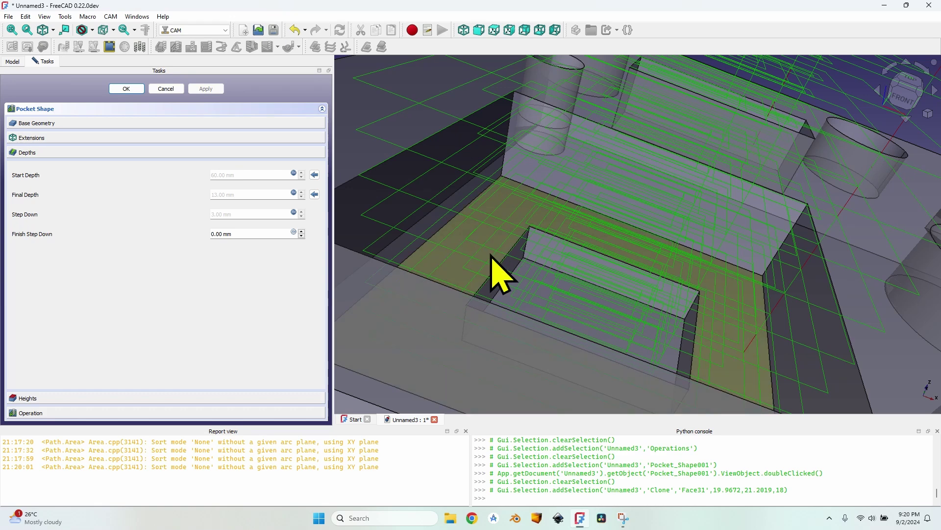
left_click(315, 174)
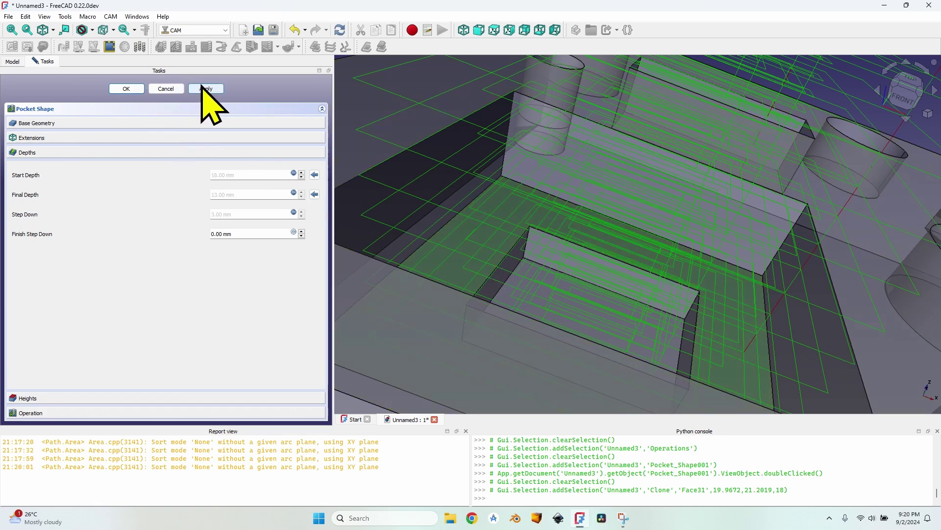
left_click(166, 89)
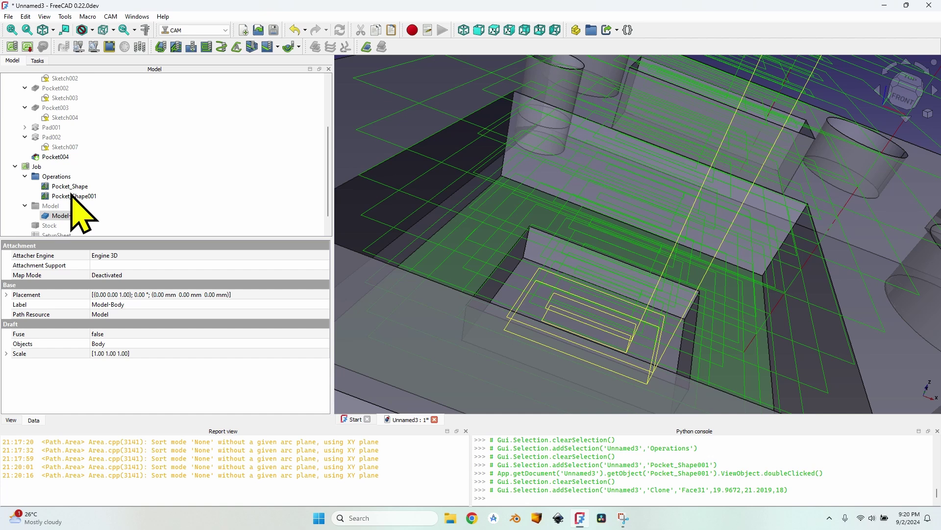
Try placing Pocket_Shape001 before Pocket_Shape in the job's operation order, and restore the original order
left_click_drag(73, 196, 74, 186)
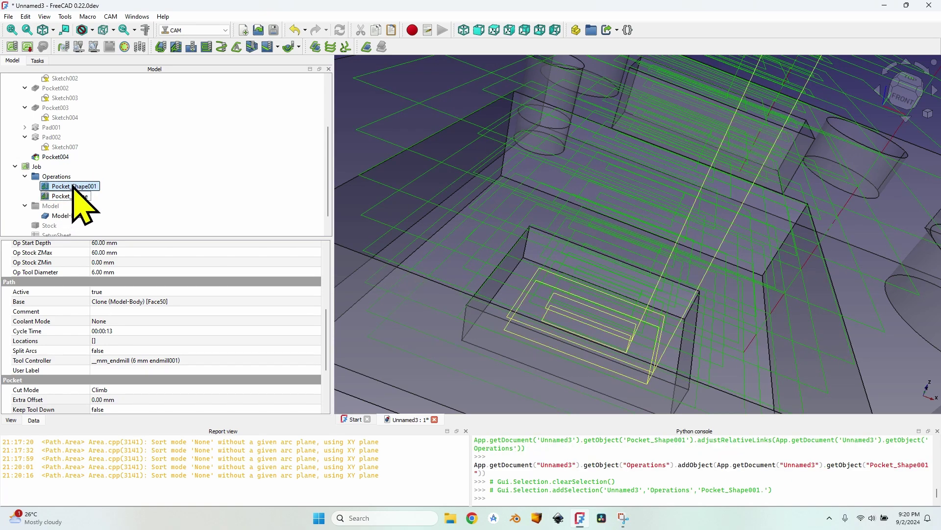
scroll(72, 177, "down", 1)
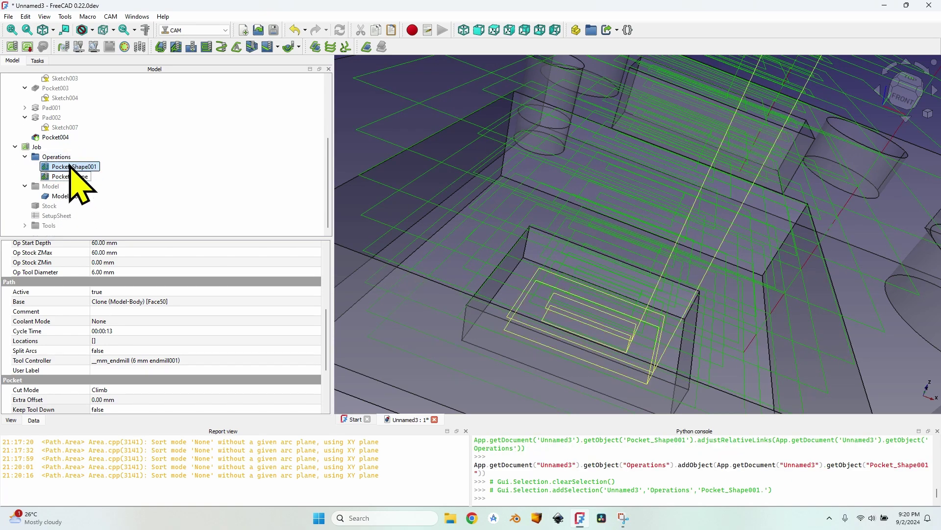
key("v")
key("f")
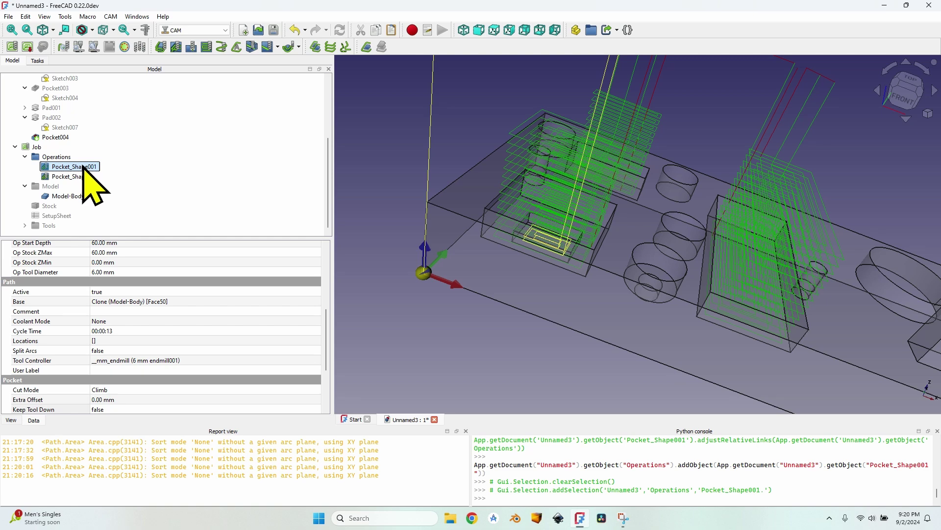
left_click_drag(81, 167, 81, 185)
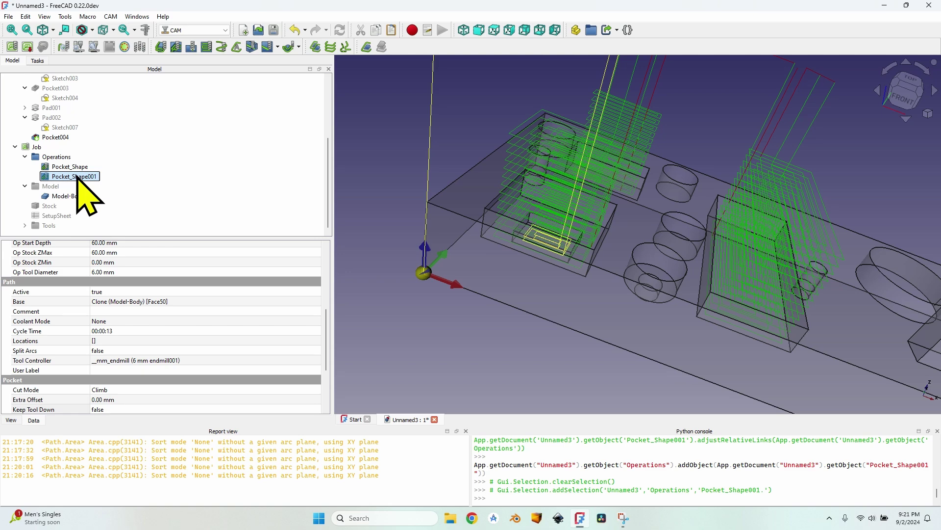
key("Delete")
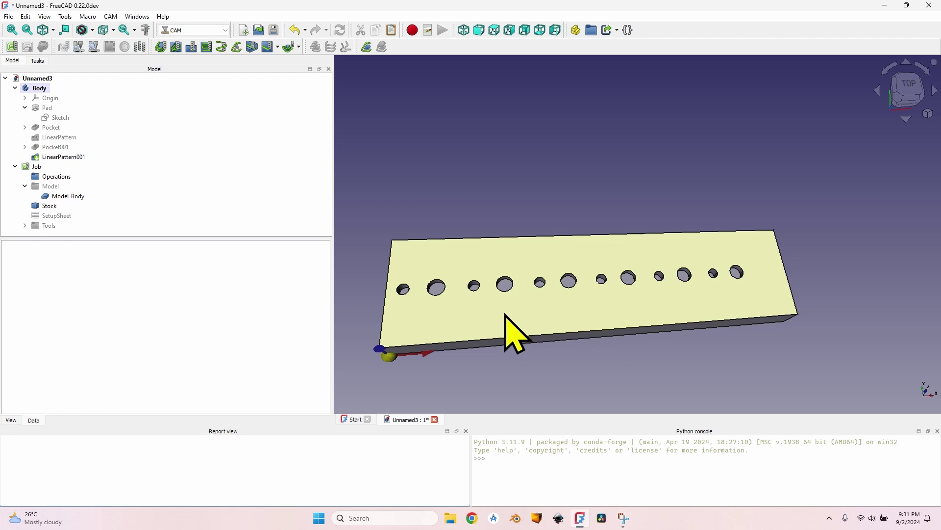
Create a Helix operation for all the plate's holes with the 6 mm endmill001 controller and calculate its toolpath
middle_click_drag(504, 315, 562, 264)
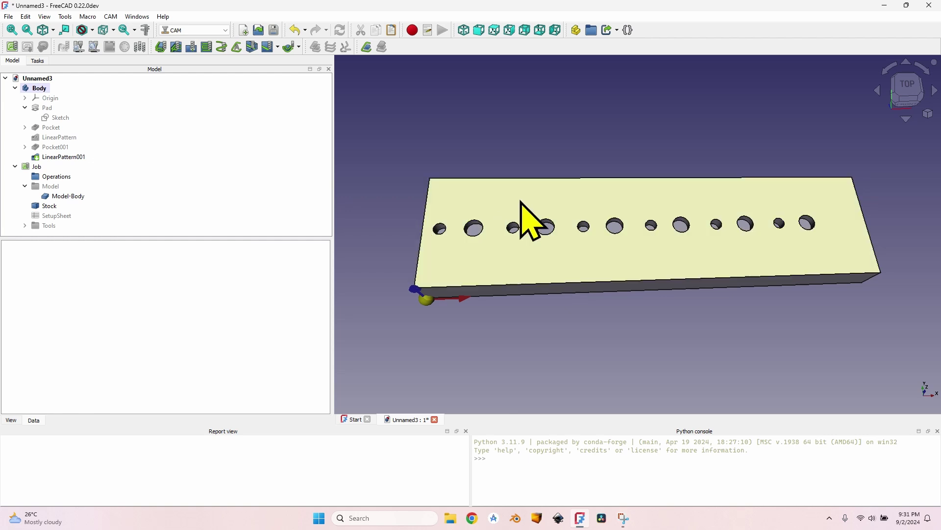
middle_click_drag(621, 147, 460, 251)
scroll(448, 252, "up", 5)
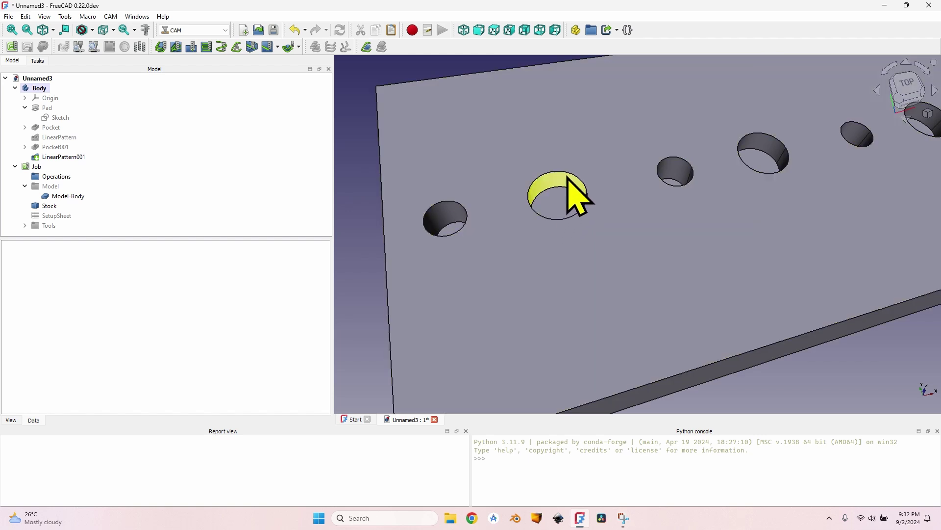
scroll(540, 204, "down", 5)
middle_click_drag(683, 257, 524, 285)
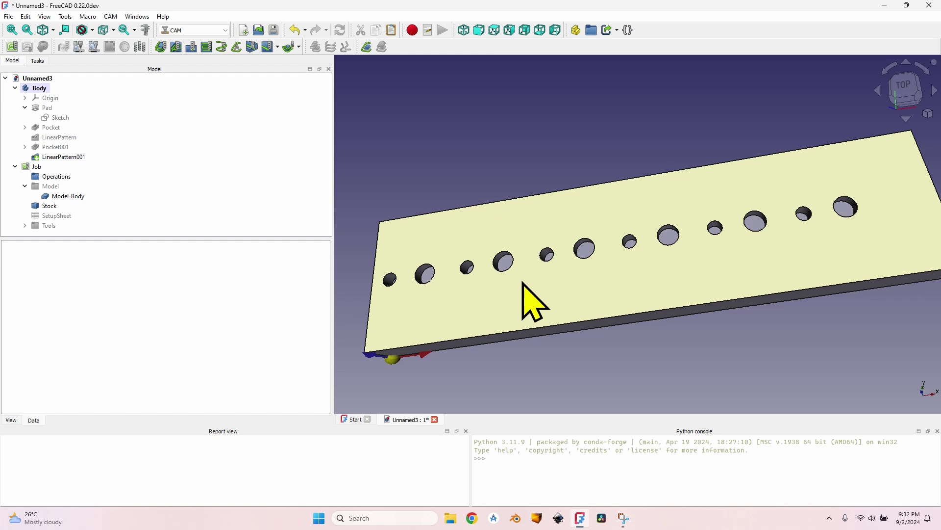
left_click(30, 166)
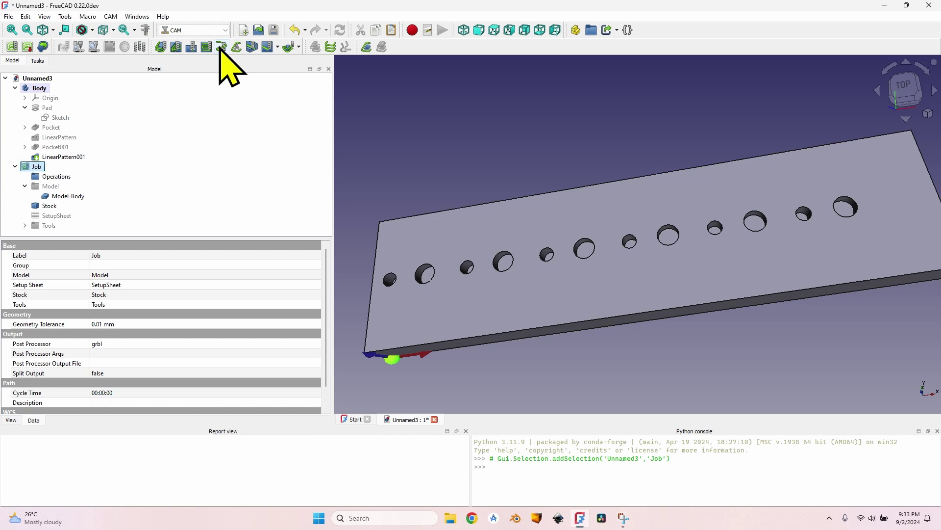
left_click(221, 47)
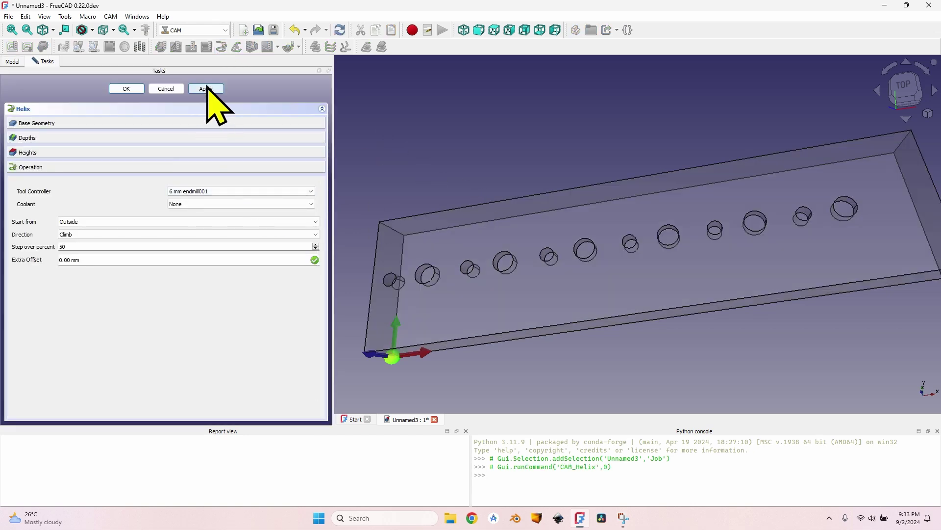
left_click(206, 88)
scroll(471, 286, "up", 3)
middle_click_drag(471, 286, 452, 216)
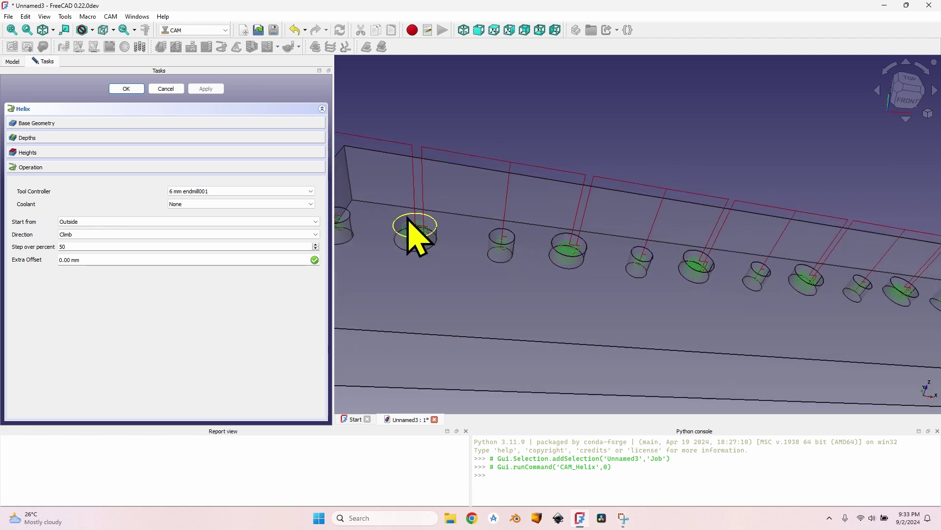
left_click(127, 89)
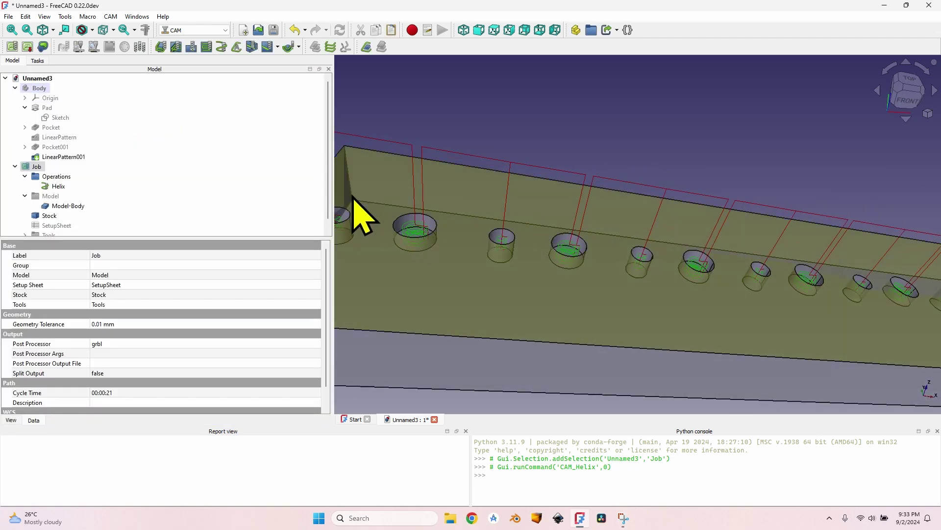
Examine how deep the helix toolpaths cut in the small and large holes, and check the Helix operation's depth settings
mouse_move(530, 264)
middle_mouse_down()
mouse_move(559, 231)
mouse_move(569, 189)
mouse_move(495, 248)
mouse_move(529, 248)
middle_mouse_up()
scroll(494, 254, "up", 5)
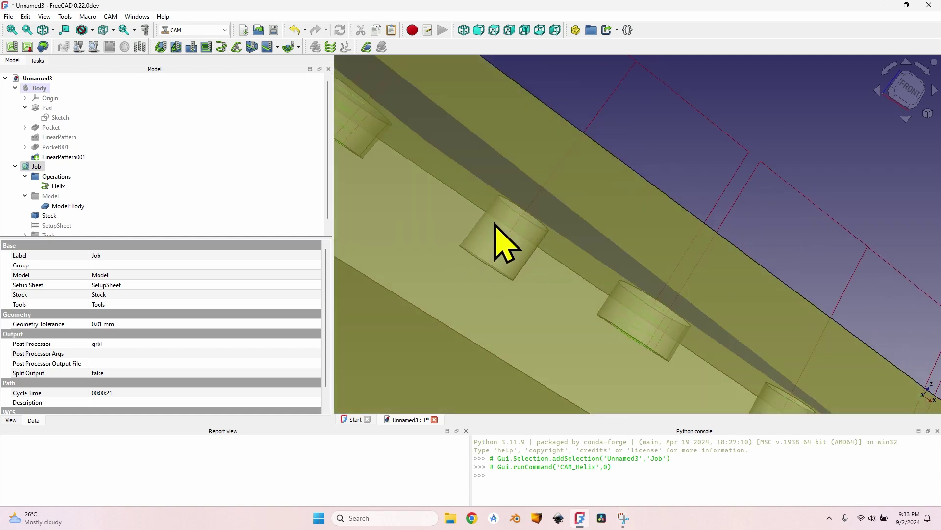
scroll(495, 226, "down", 5)
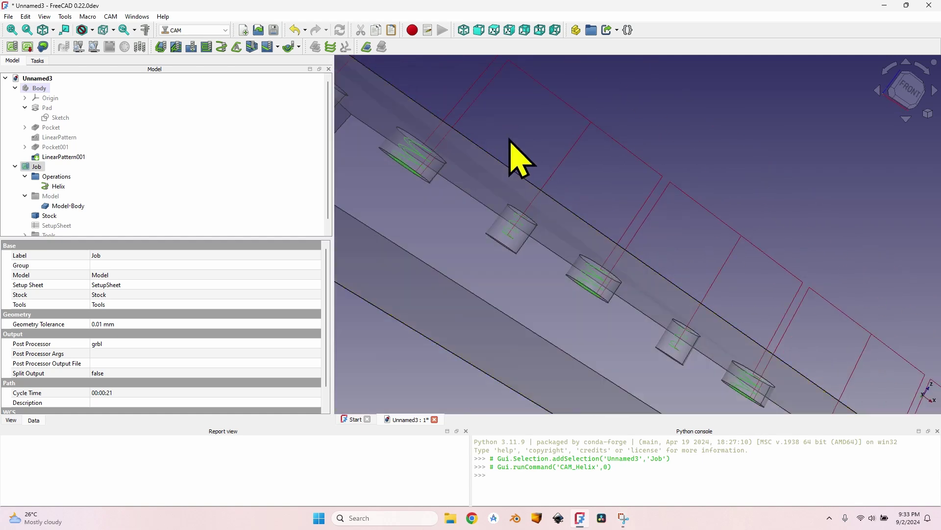
middle_click_drag(511, 147, 478, 203)
double_click(59, 187)
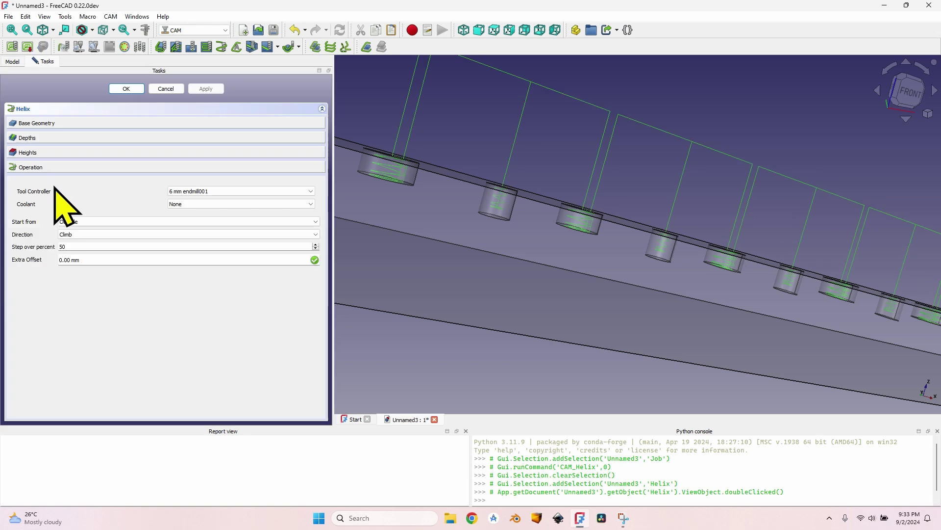
left_click(37, 139)
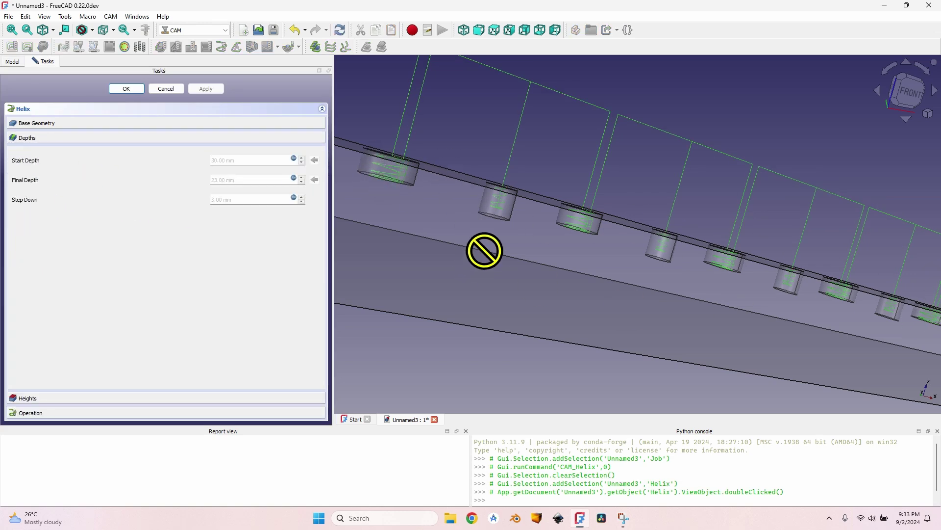
middle_click_drag(630, 195, 484, 211)
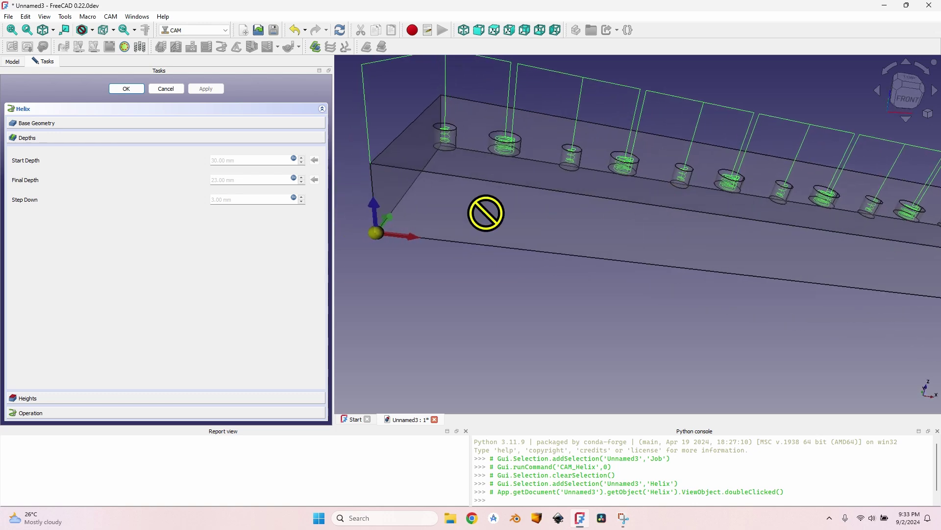
Remove the six 15 mm holes, Face13 to Face18, from the Helix operation's base geometry, recalculate and close the operation
left_click(38, 123)
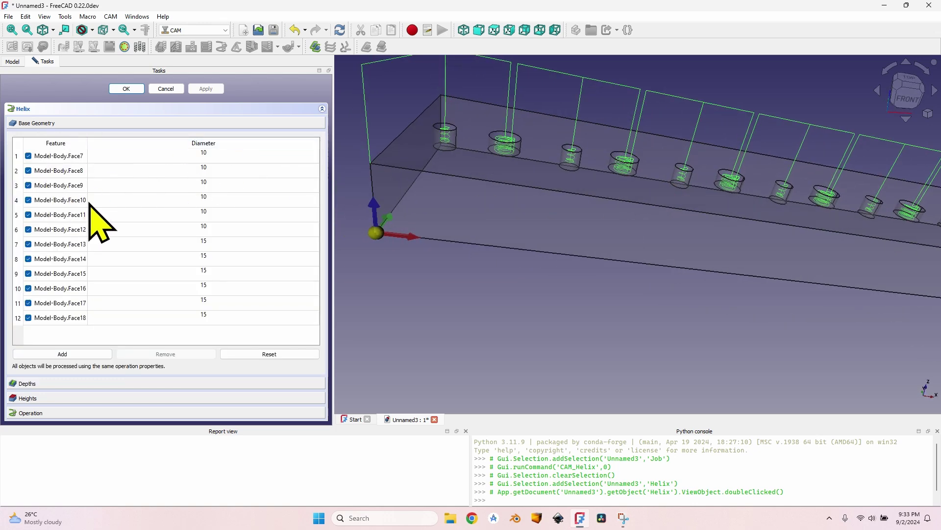
left_click(59, 243)
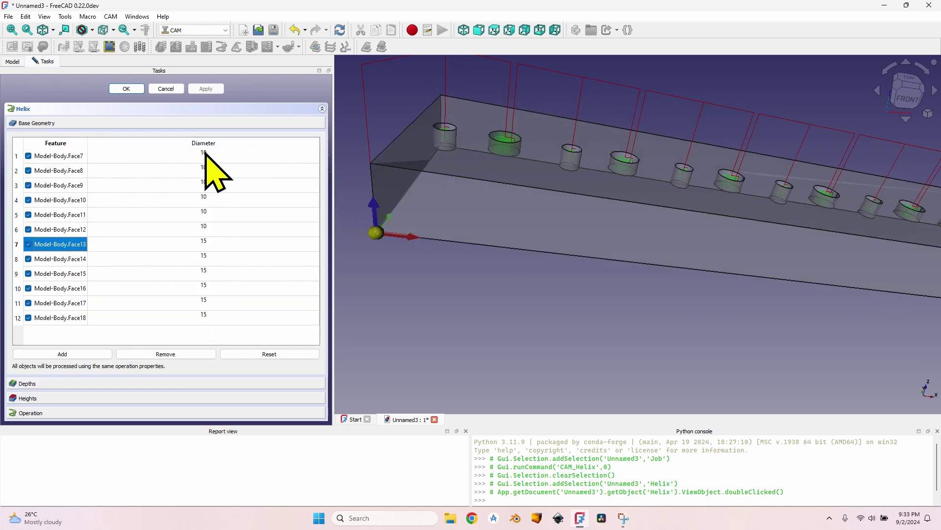
left_click(71, 317, "shift")
left_click(165, 354)
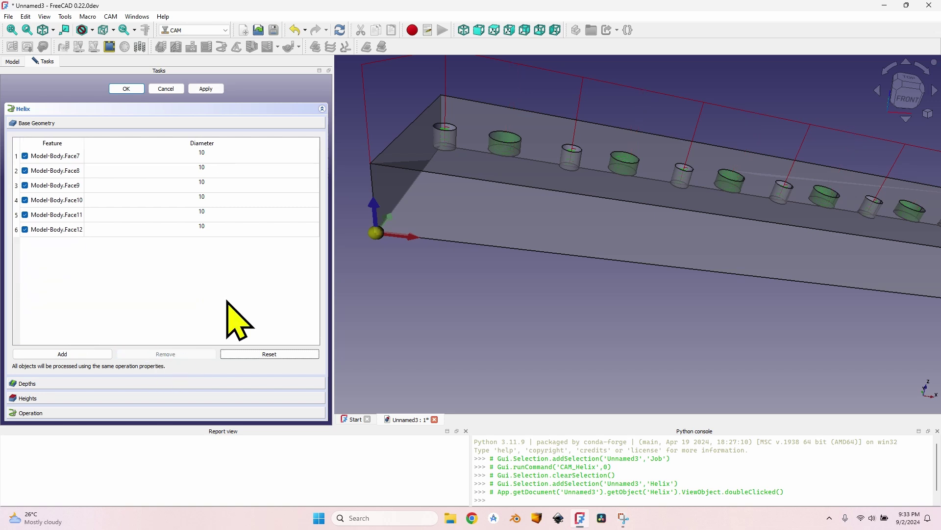
left_click(201, 89)
middle_click_drag(485, 133, 353, 214)
middle_click_drag(493, 228, 686, 218)
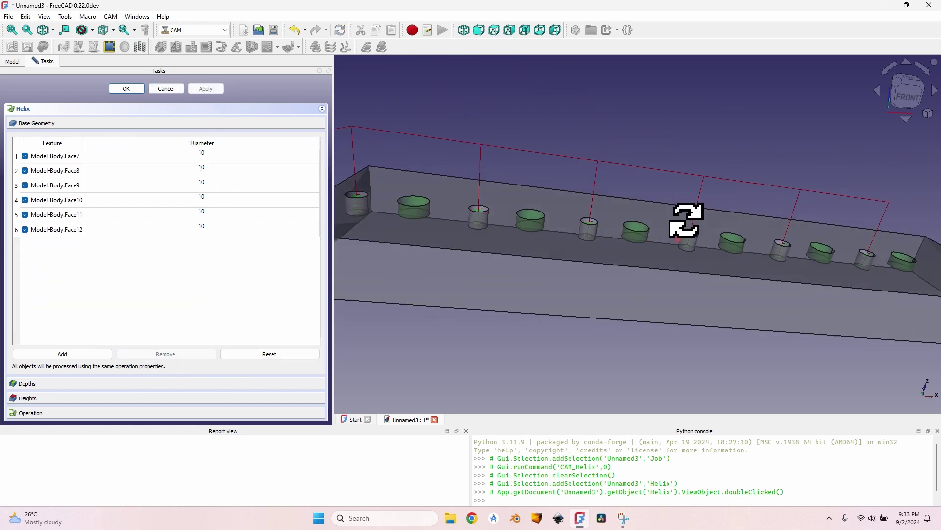
scroll(693, 220, "up", 5)
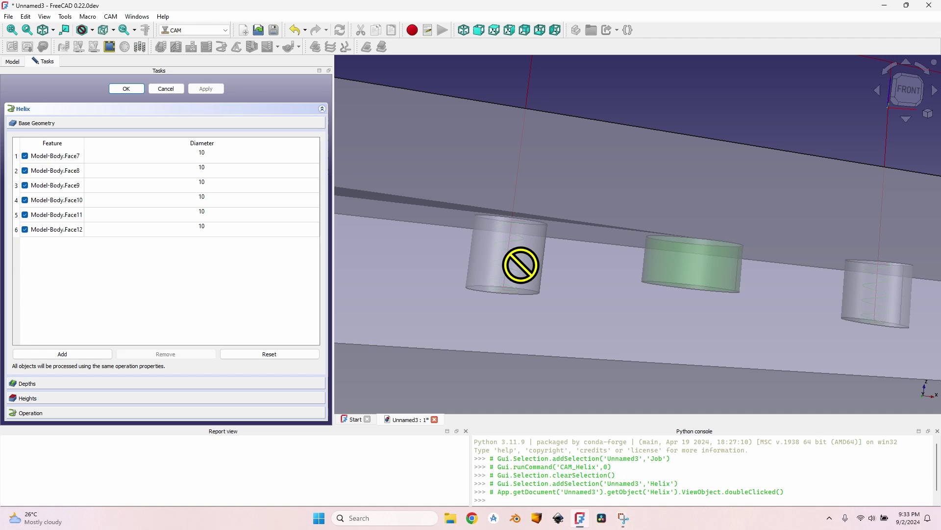
scroll(731, 238, "down", 5)
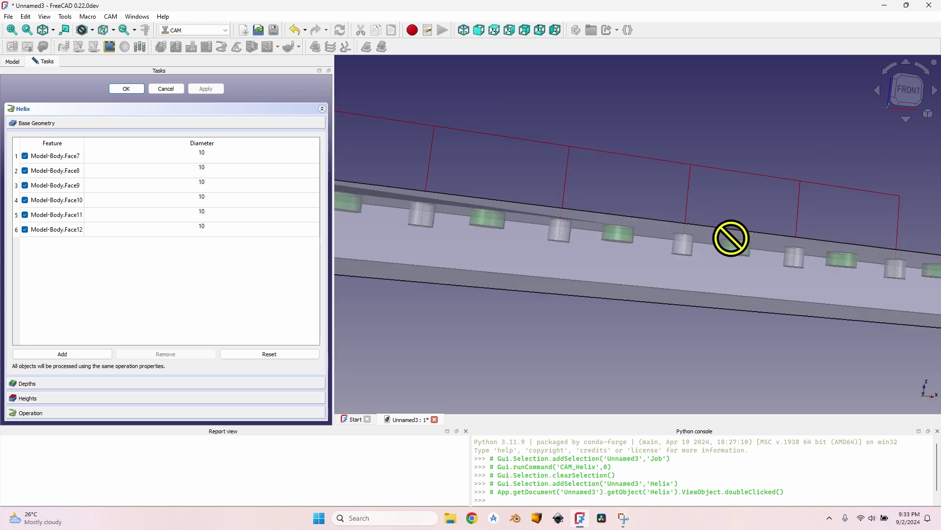
left_click(120, 88)
middle_click_drag(672, 194, 339, 206)
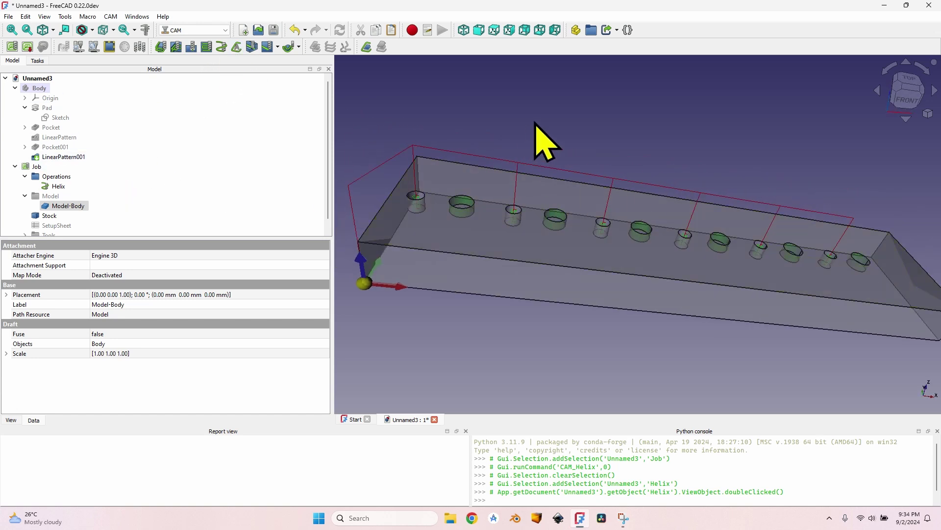
Create a second Helix operation for only the 15 mm holes by removing Face7 to Face12 from its base geometry
left_click(520, 144)
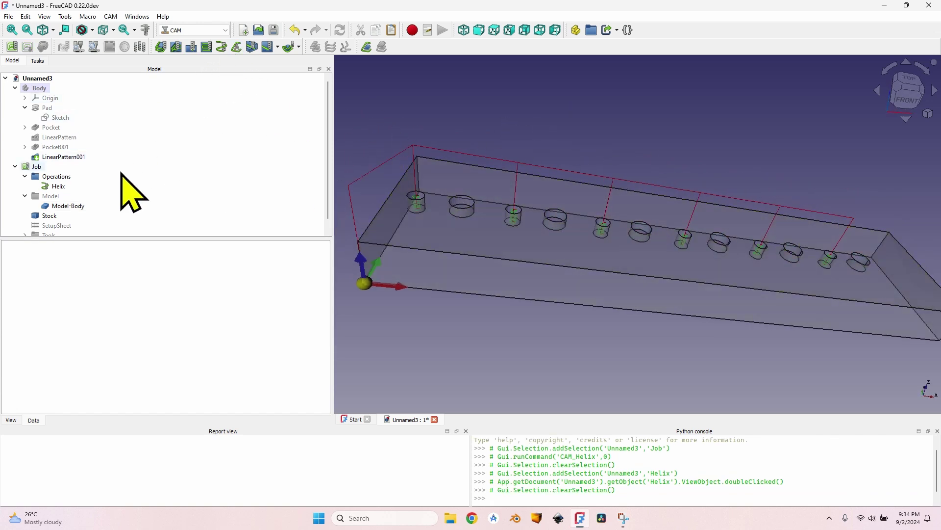
left_click(223, 47)
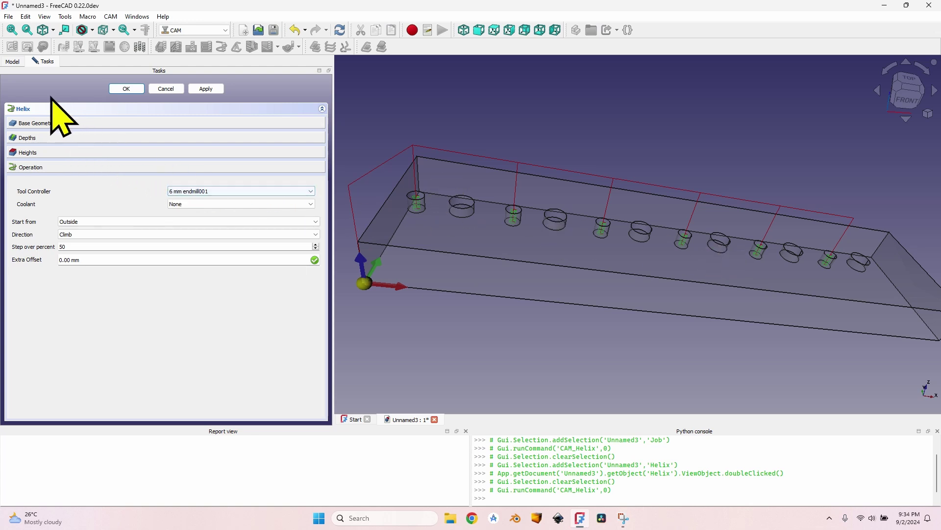
left_click(41, 122)
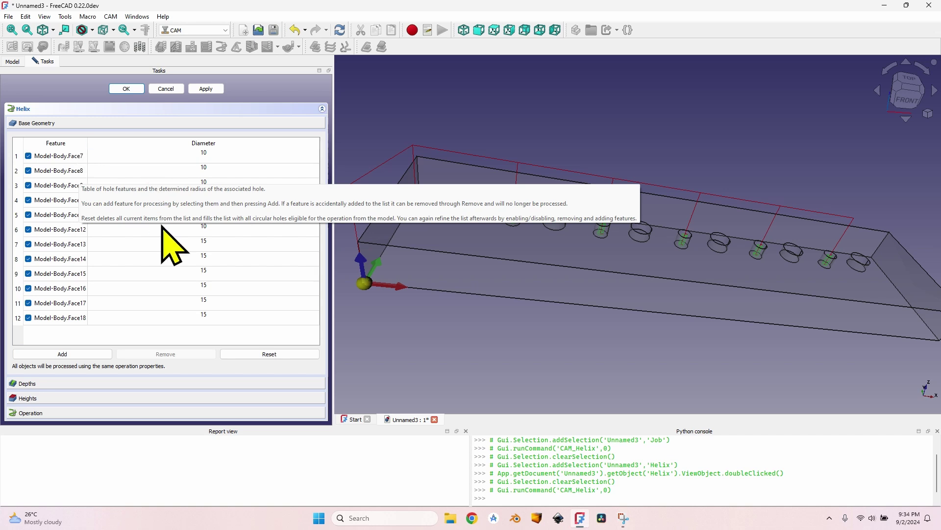
left_click(59, 155)
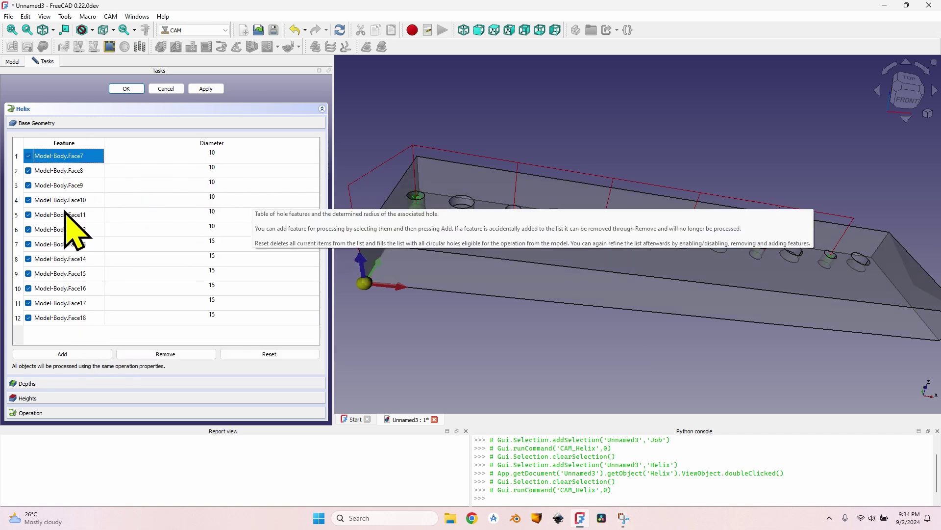
left_click(69, 218, "shift")
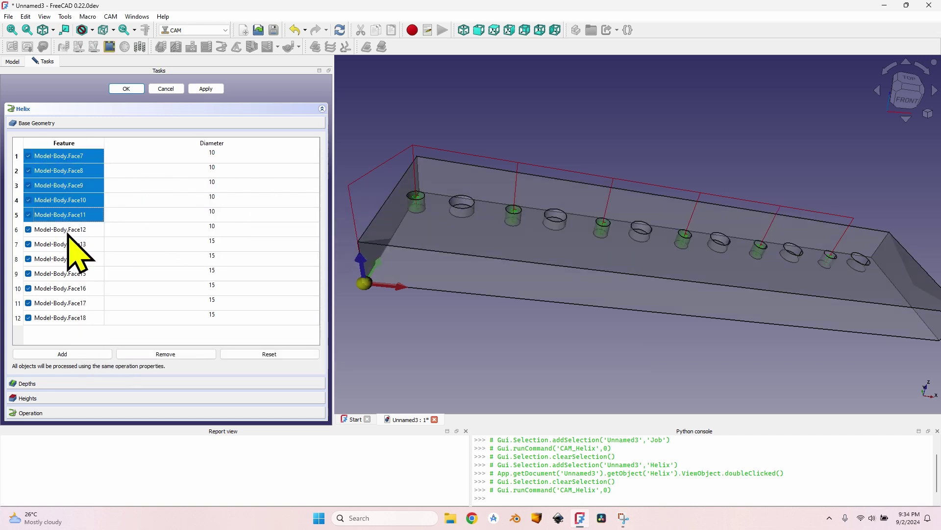
left_click(177, 353)
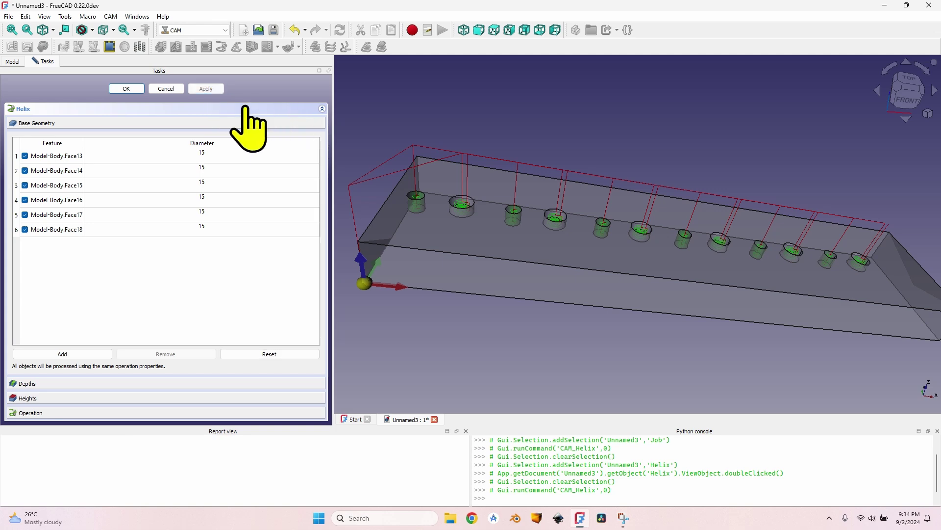
left_click(135, 89)
middle_click_drag(557, 225, 542, 248)
middle_click_drag(640, 268, 655, 194)
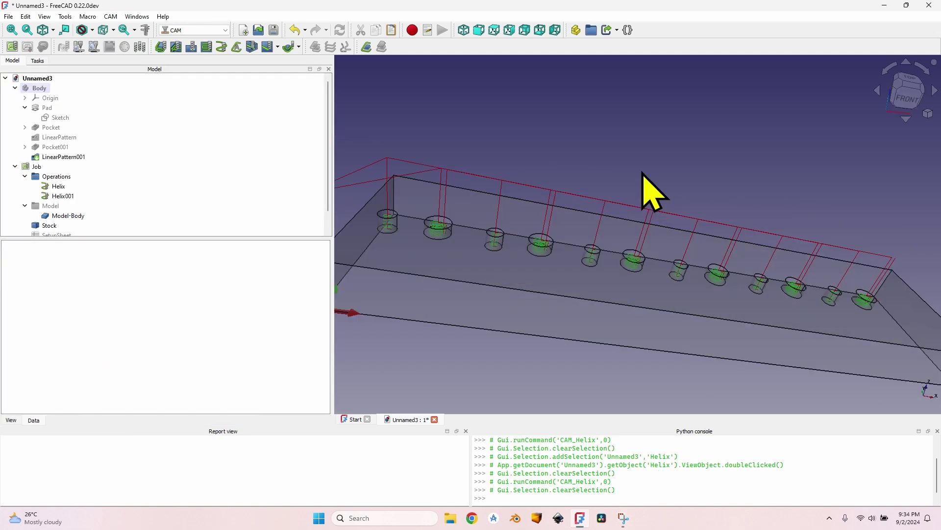
Simulate the job's Helix and Helix001 operations and close the simulator
left_click(35, 167)
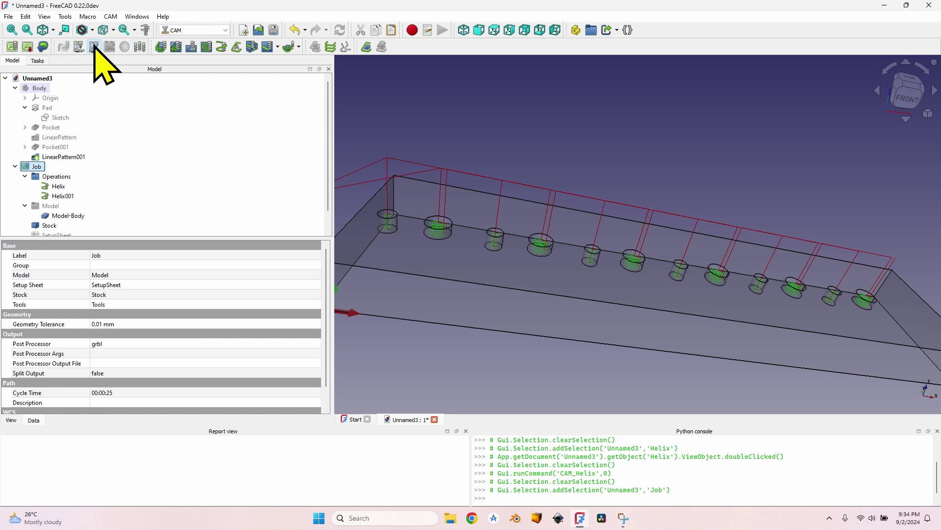
left_click(95, 48)
left_click(307, 145)
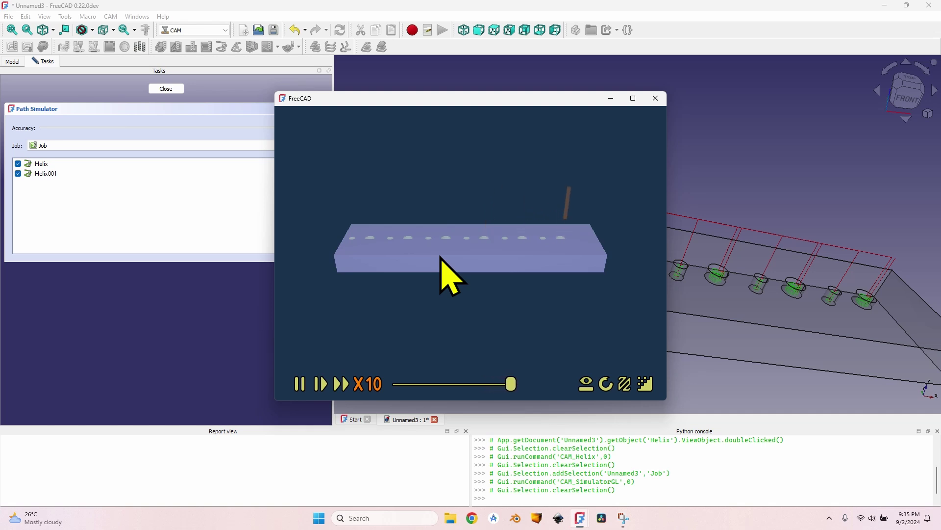
left_click(656, 98)
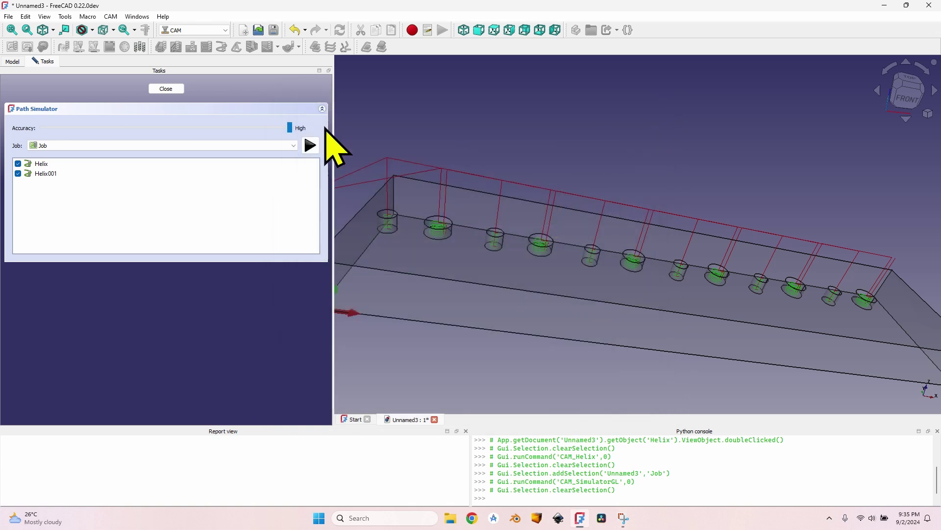
middle_click_drag(361, 266, 483, 263)
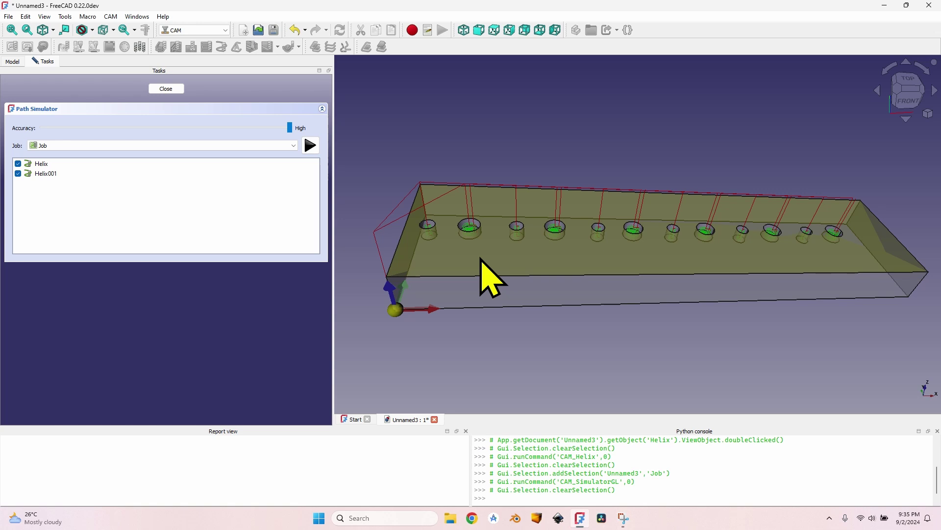
left_click(166, 89)
Check the Helix operation's toolpath and properties, and the job's estimated cycle time
left_click(55, 187)
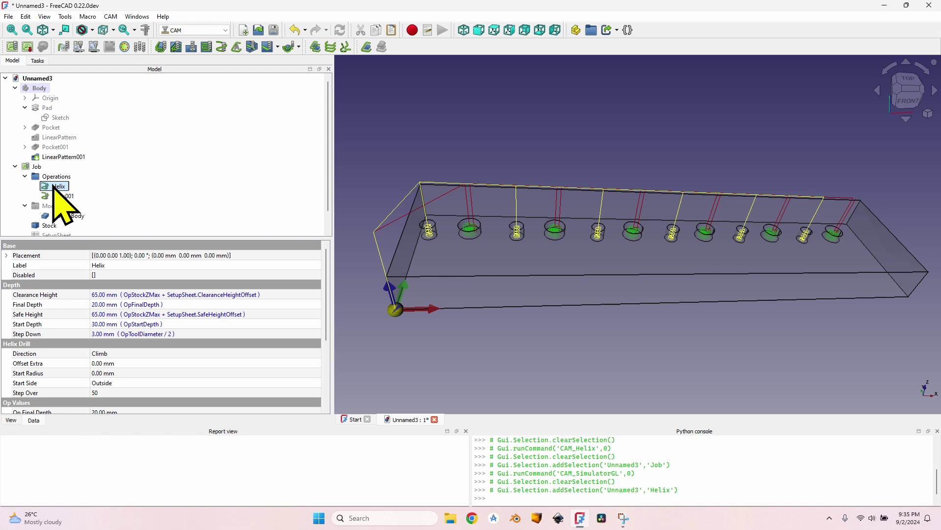
left_click(35, 166)
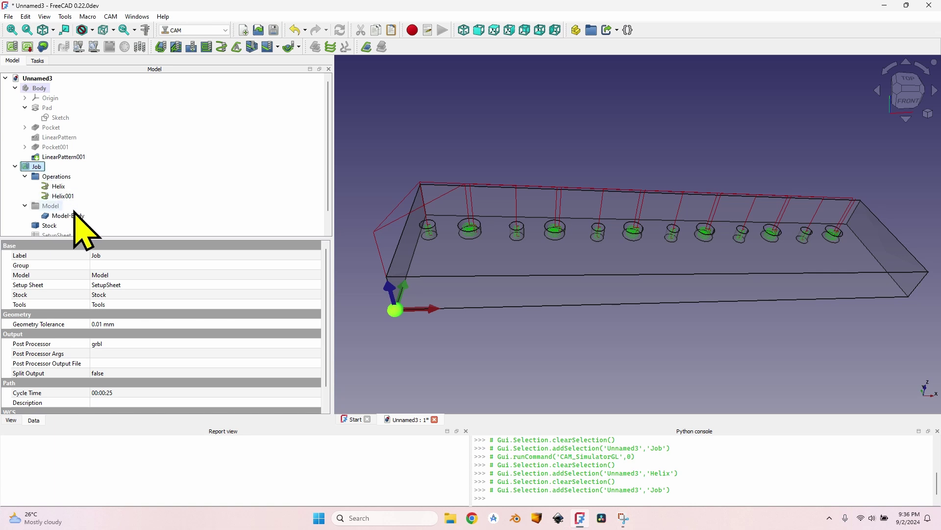
double_click(86, 185)
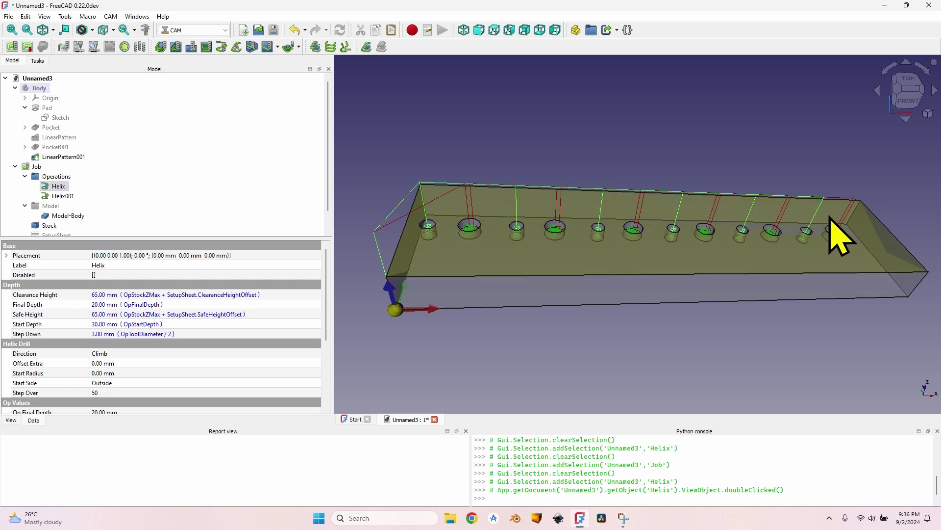
Remove Face8 to Face12 from the Helix operation's base geometry, keeping only the 10 mm hole Face7, and accept the operation
double_click(61, 186)
left_click(40, 124)
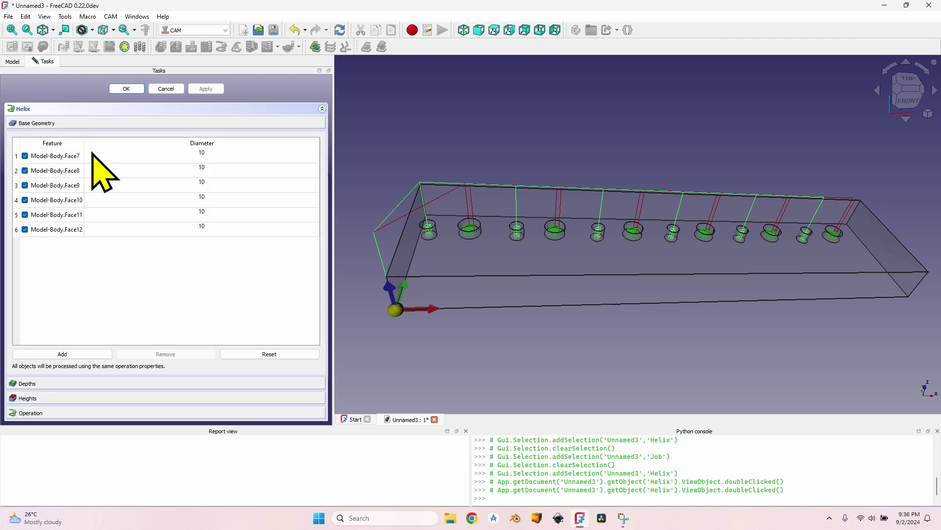
left_click(65, 157)
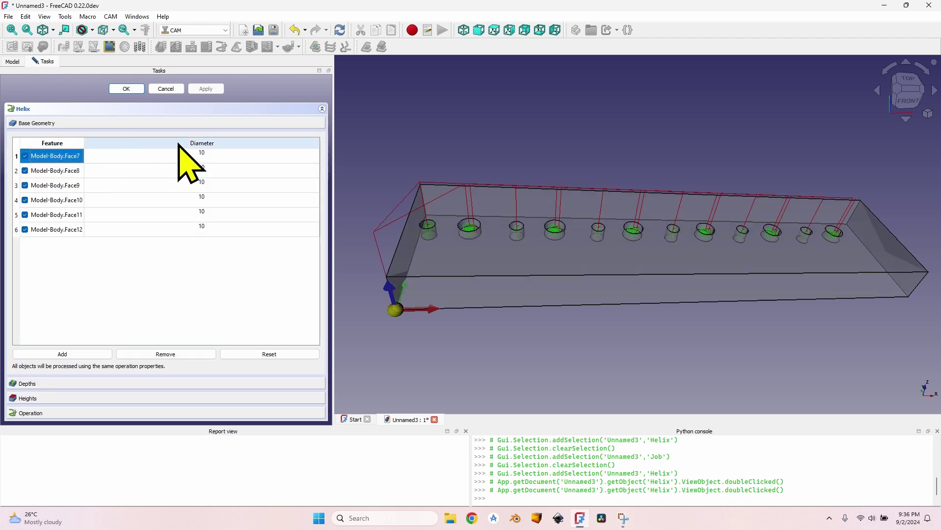
scroll(431, 231, "up", 3)
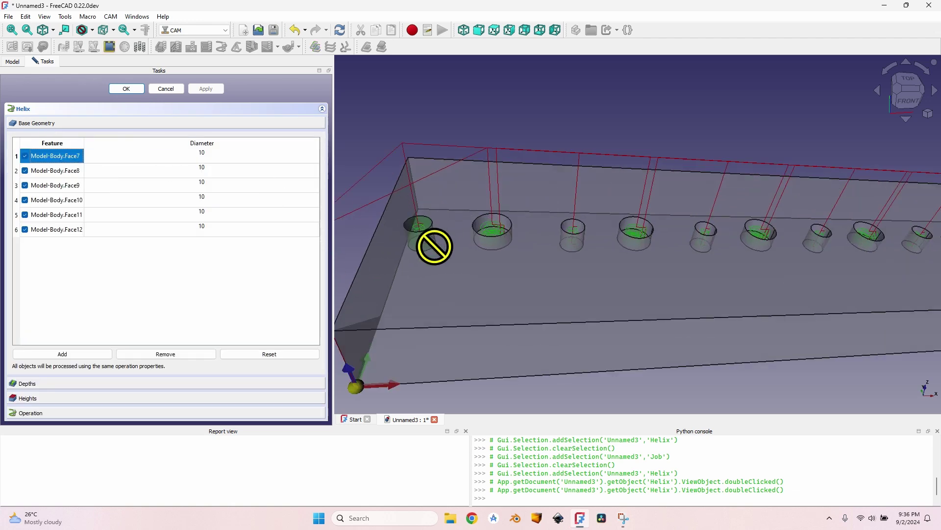
left_click(73, 172)
key("shift+End")
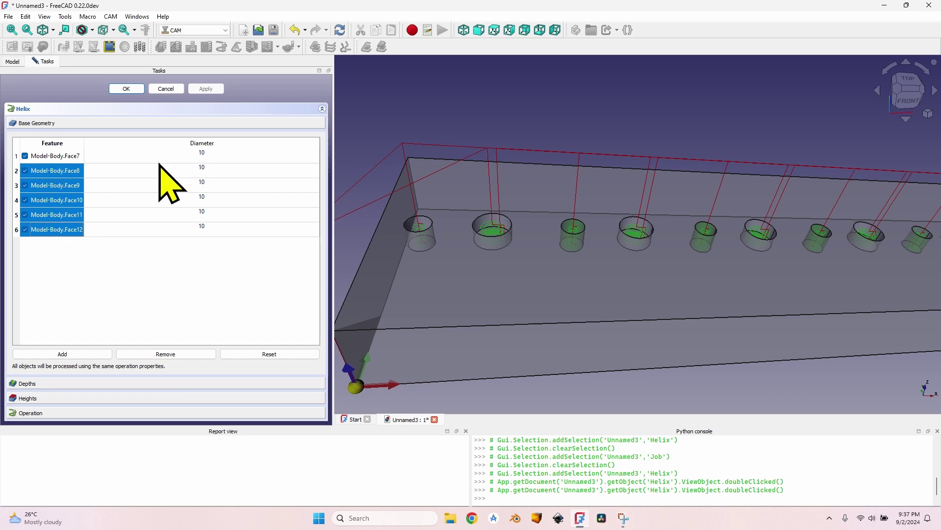
left_click(183, 354)
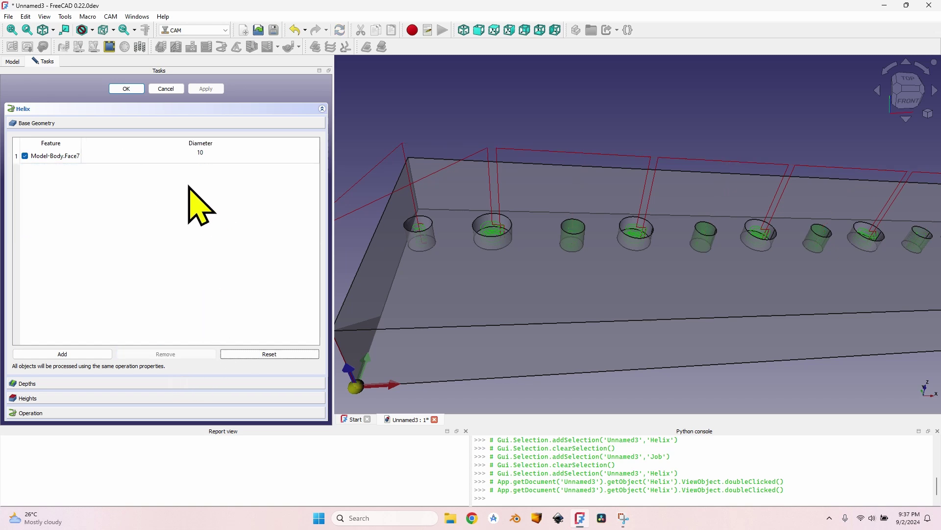
left_click(126, 88)
Remove Face14 to Face18 from Helix001's base geometry, keeping only the 15 mm hole Face13, and close the operation
scroll(426, 172, "down", 3)
middle_click_drag(471, 157, 458, 220)
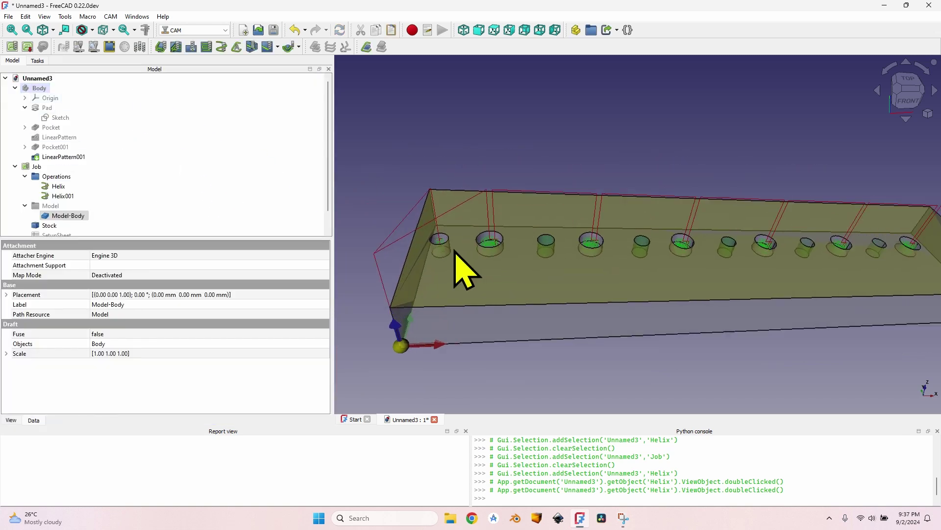
scroll(448, 248, "up", 3)
double_click(61, 195)
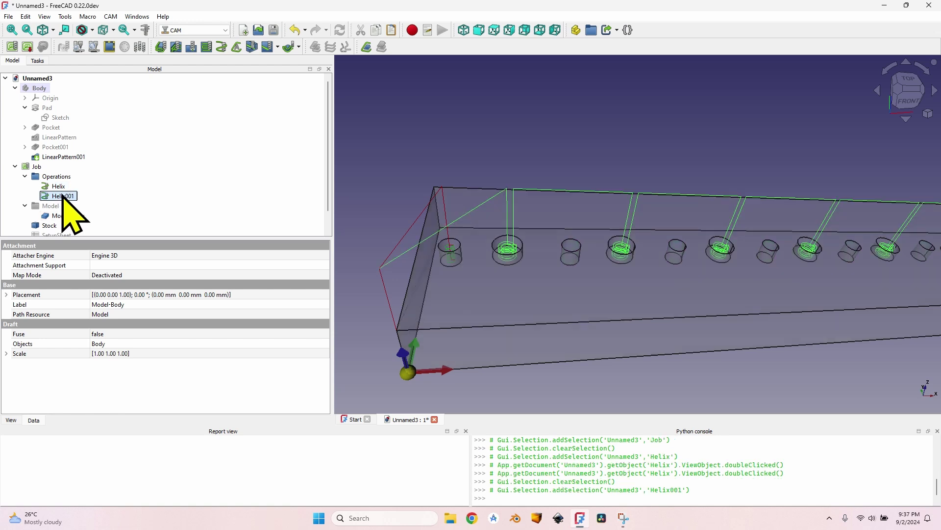
left_click(54, 123)
left_click(59, 170)
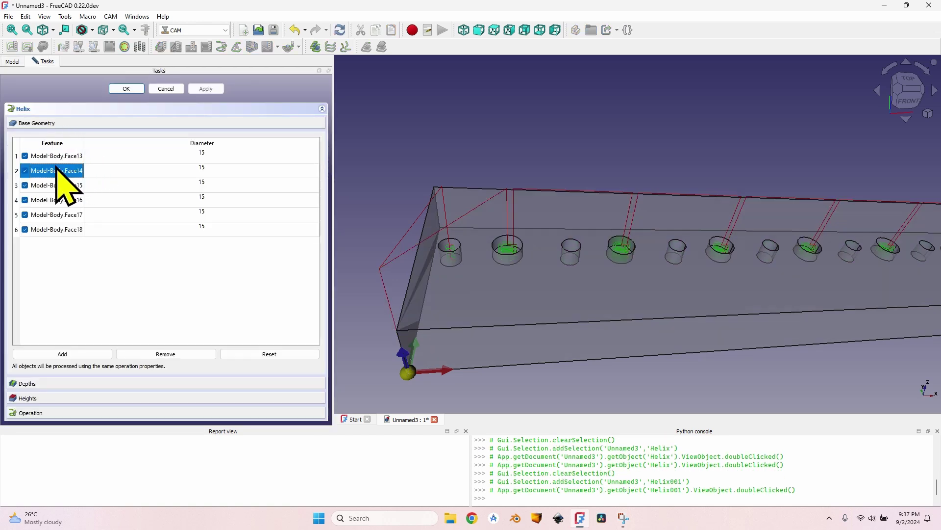
key("Up")
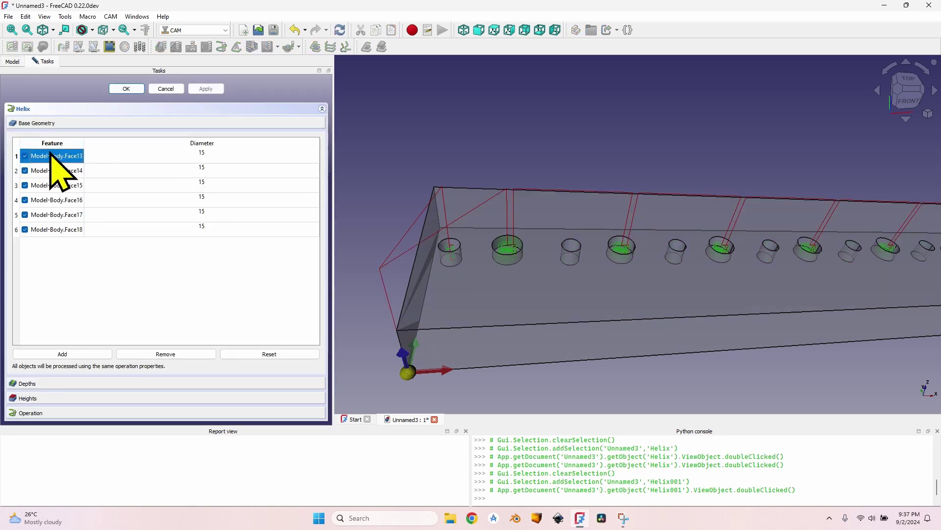
left_click(69, 173)
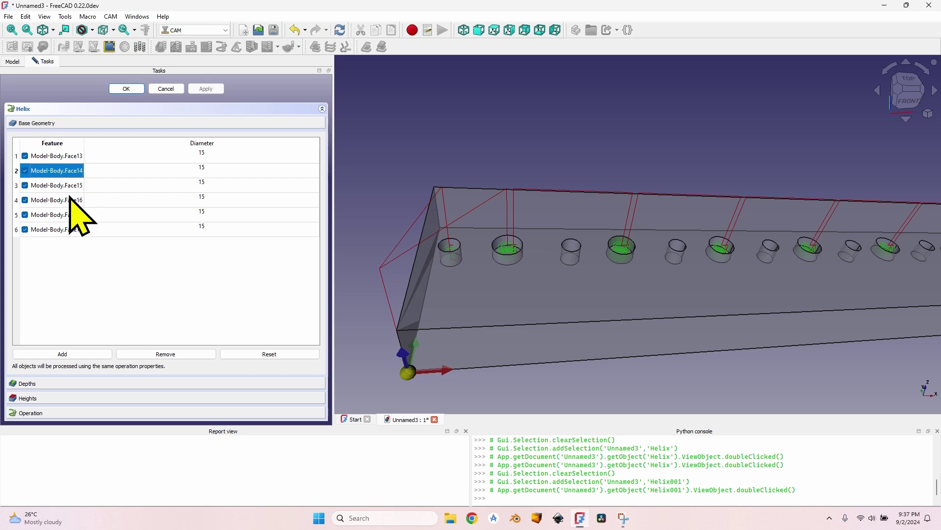
left_click(66, 227, "shift")
left_click(172, 353)
left_click(167, 89)
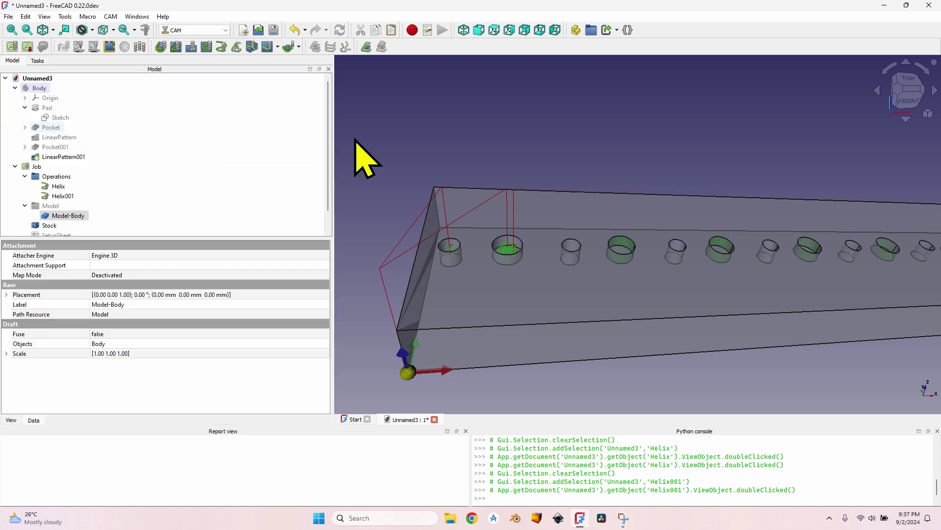
Create a CAM Array from the Helix and Helix001 operations
scroll(626, 225, "down", 3)
middle_click_drag(626, 225, 506, 234)
left_click(69, 187)
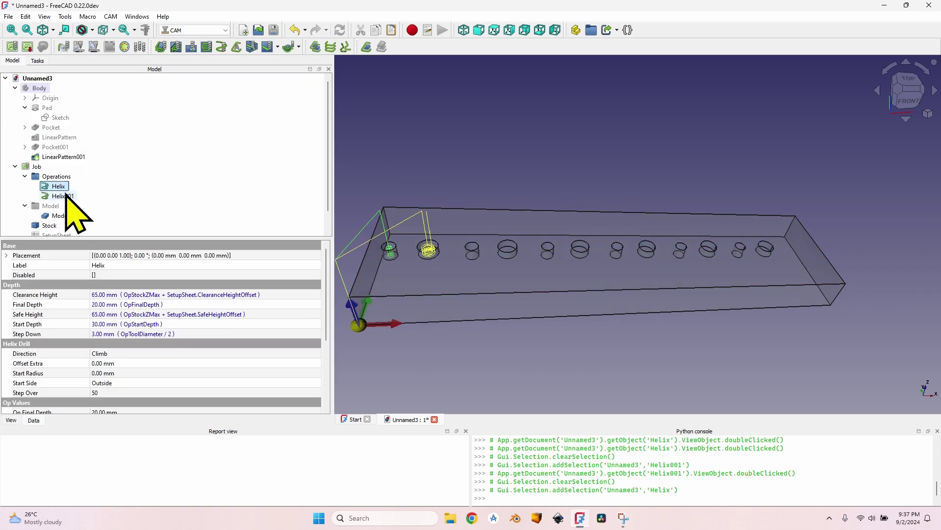
left_click(64, 196, "ctrl")
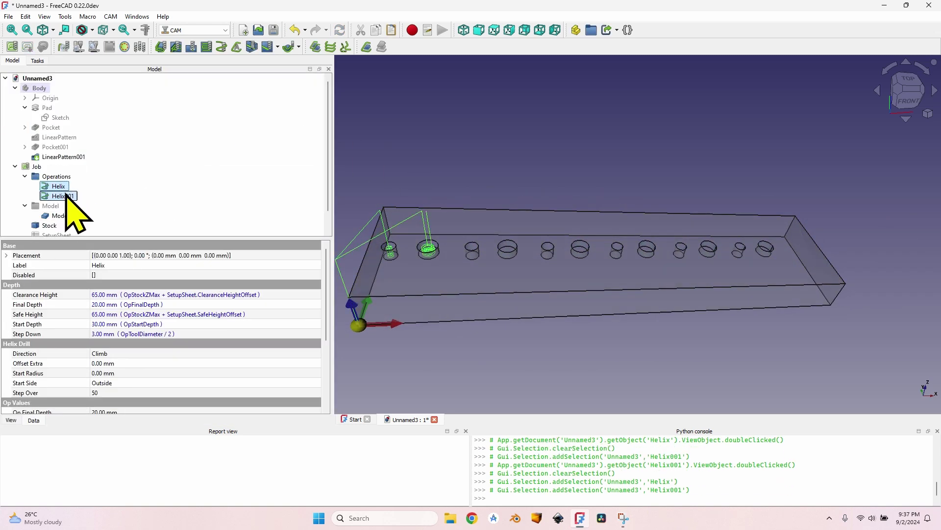
left_click(331, 45)
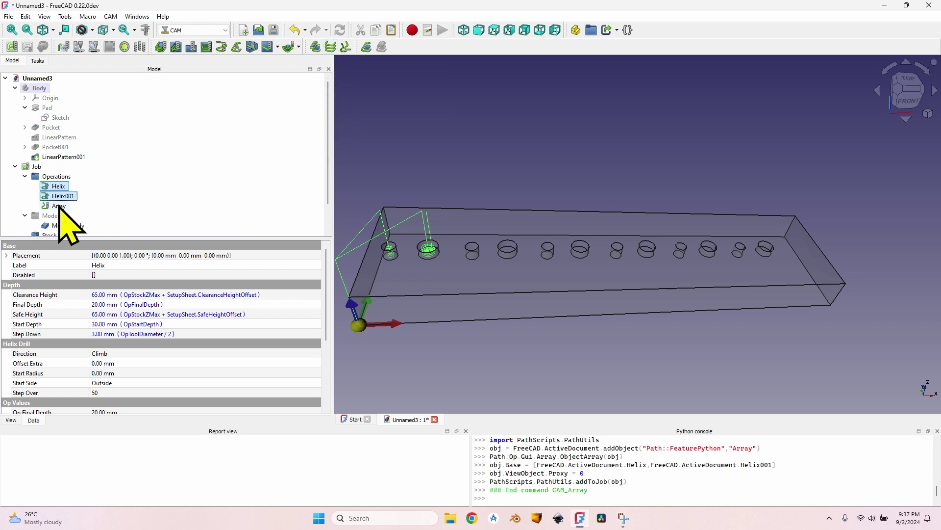
Set the array's number of copies to 5 and expand its offset values
left_click(59, 206)
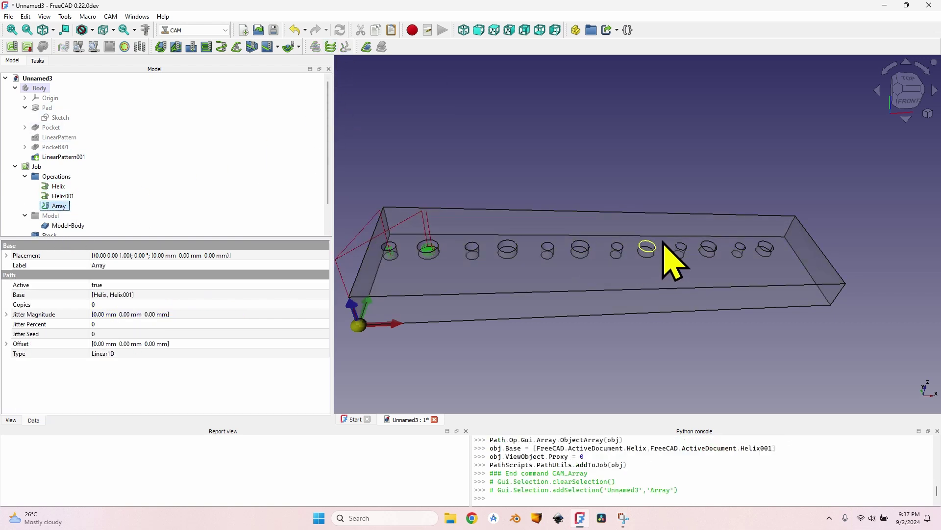
left_click(110, 303)
type("5")
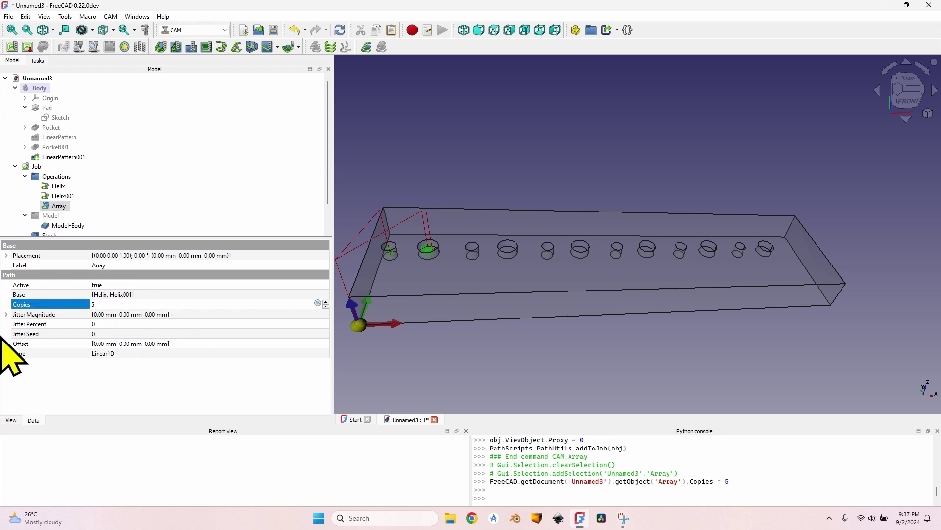
left_click(7, 343)
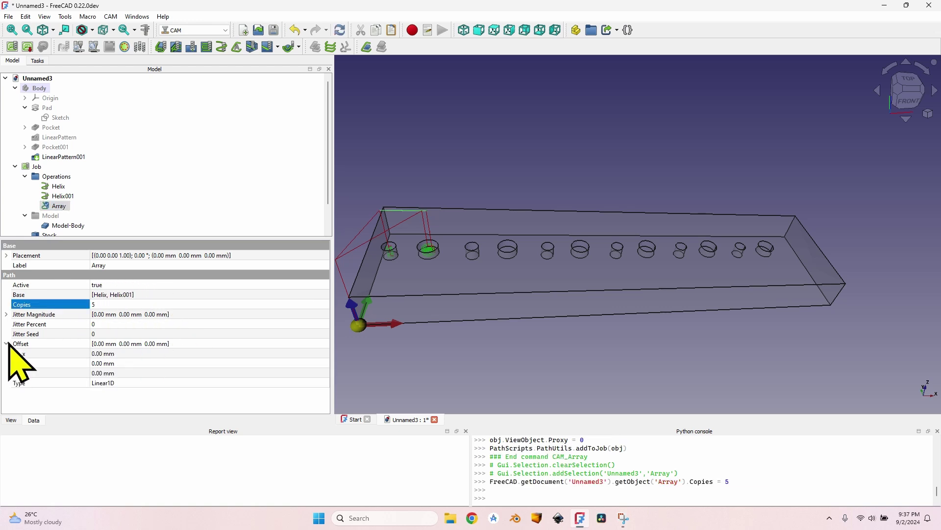
Look up the hole spacing in the properties of LinearPattern and LinearPattern001
left_click(60, 187)
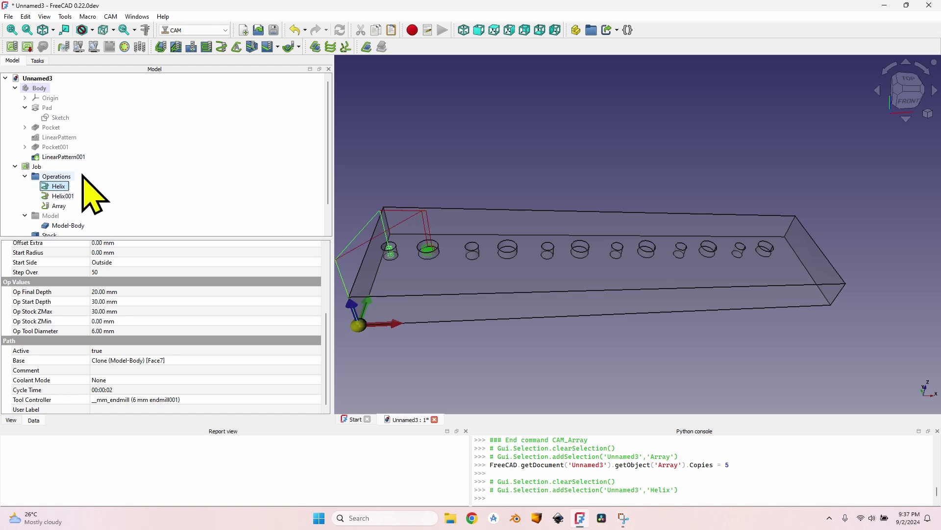
left_click(66, 137)
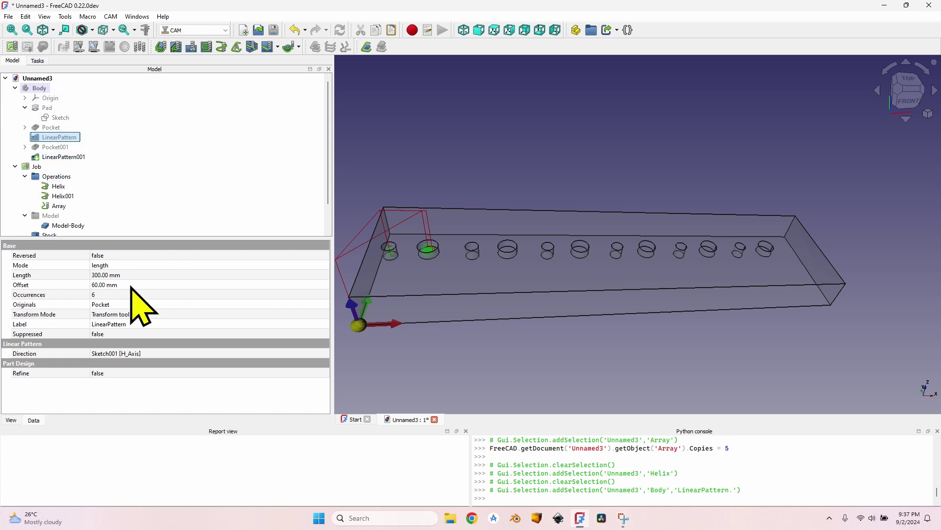
left_click(71, 156)
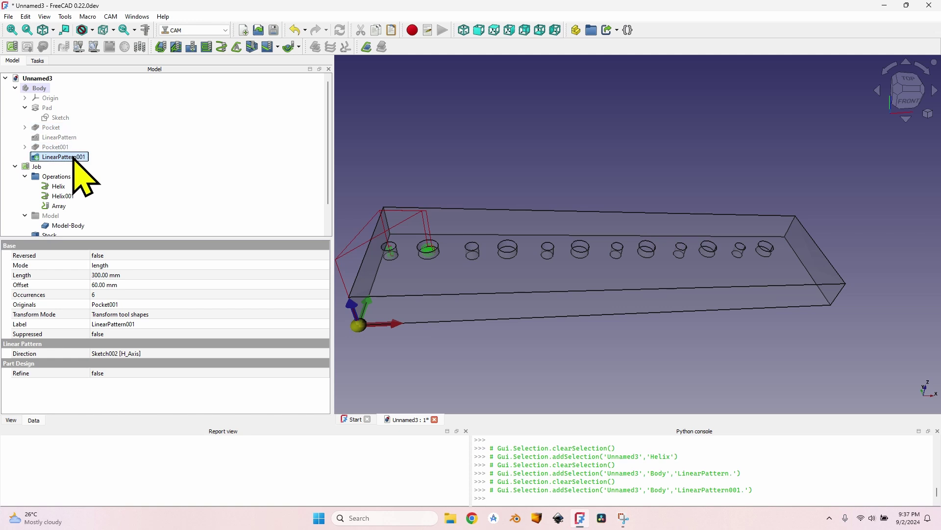
Set the array's X offset to 60 mm
left_click(58, 206)
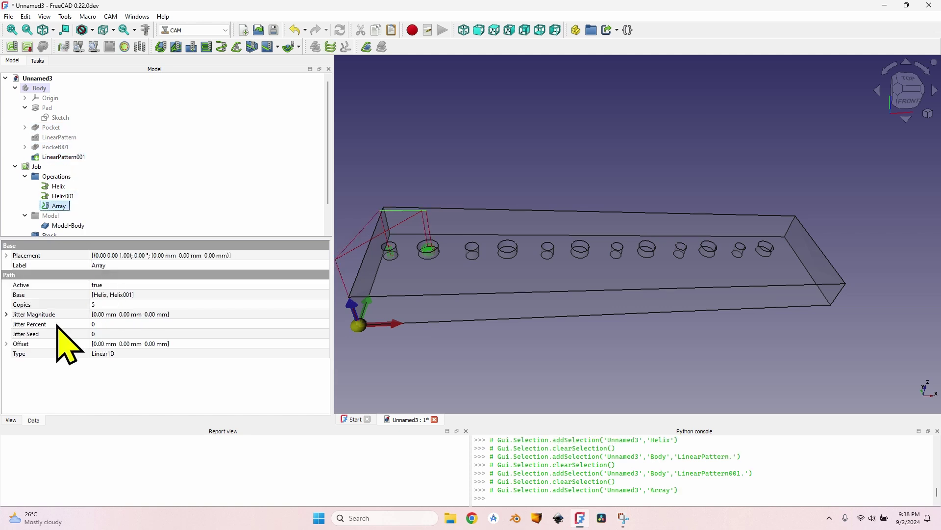
left_click(6, 343)
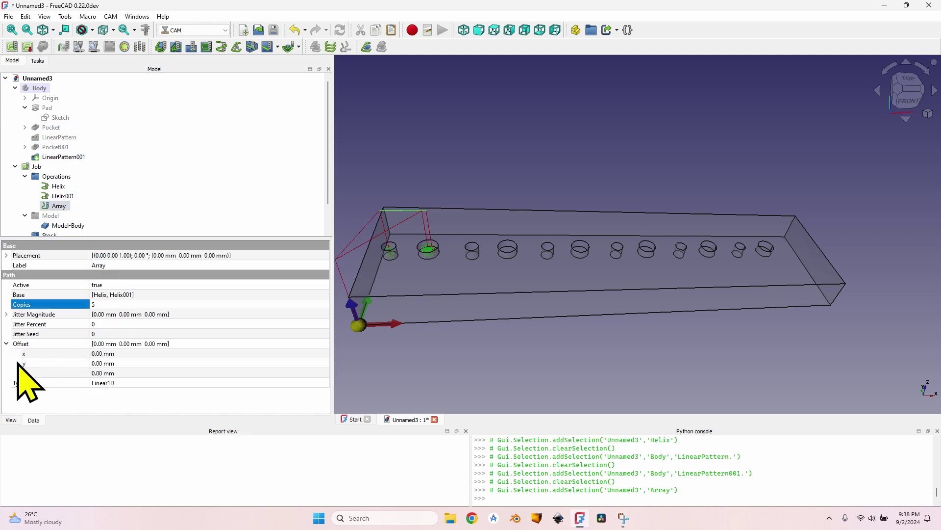
left_click(103, 354)
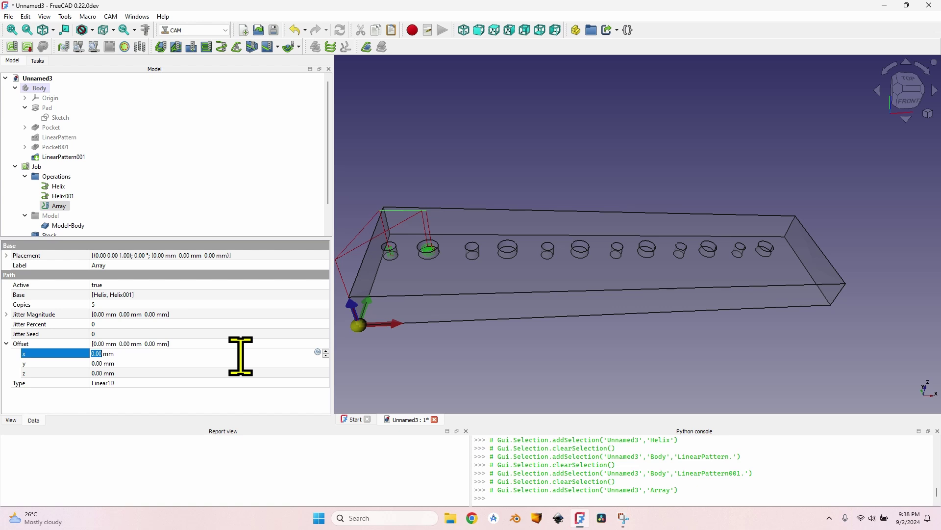
type("60")
key("Return")
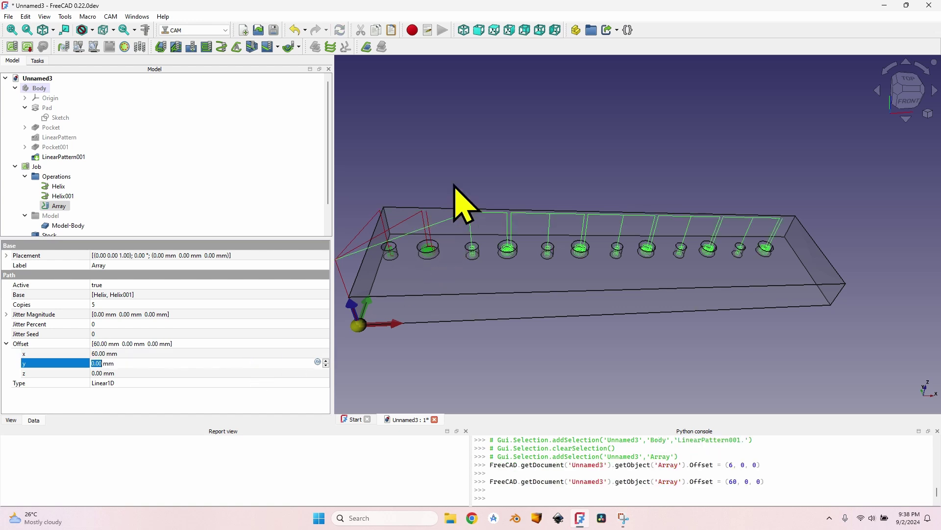
Inspect the array's toolpaths over the holes and check the job's estimated cycle time
left_click(478, 142)
scroll(521, 168, "up", 2)
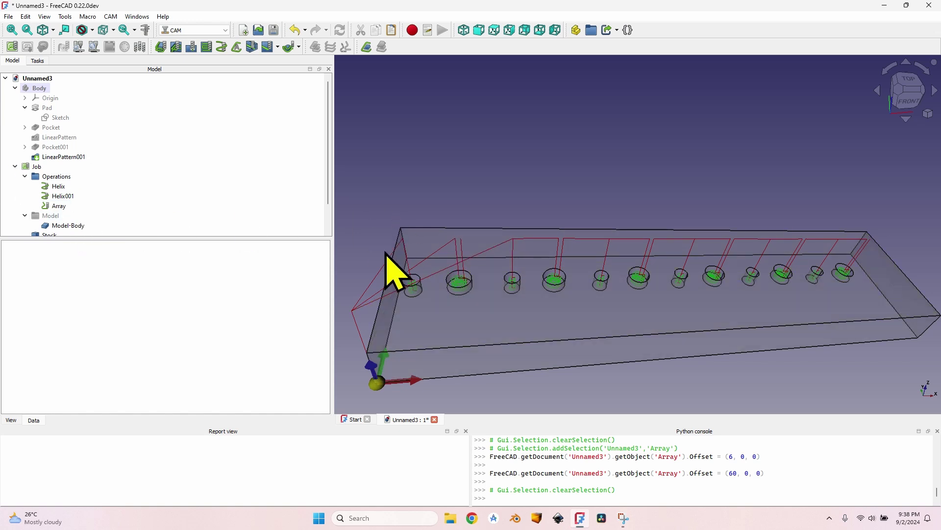
left_click(59, 206)
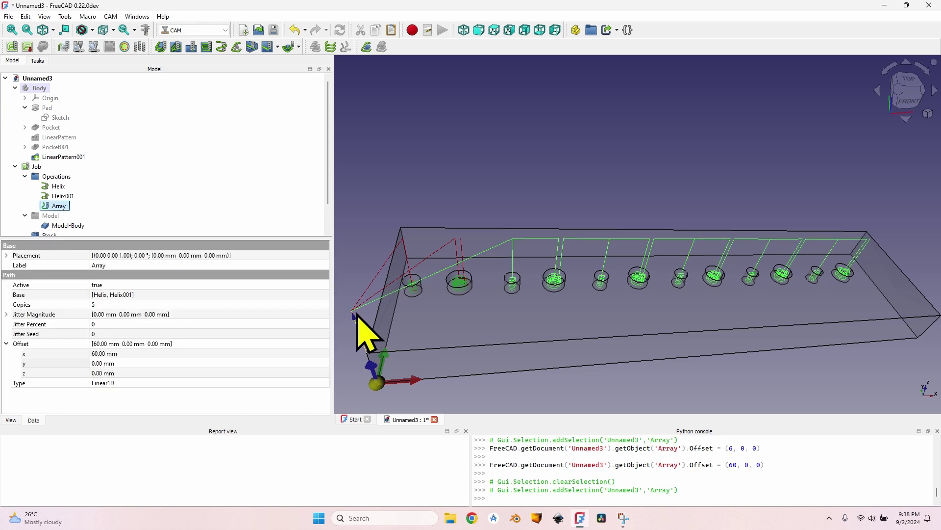
left_click(430, 302)
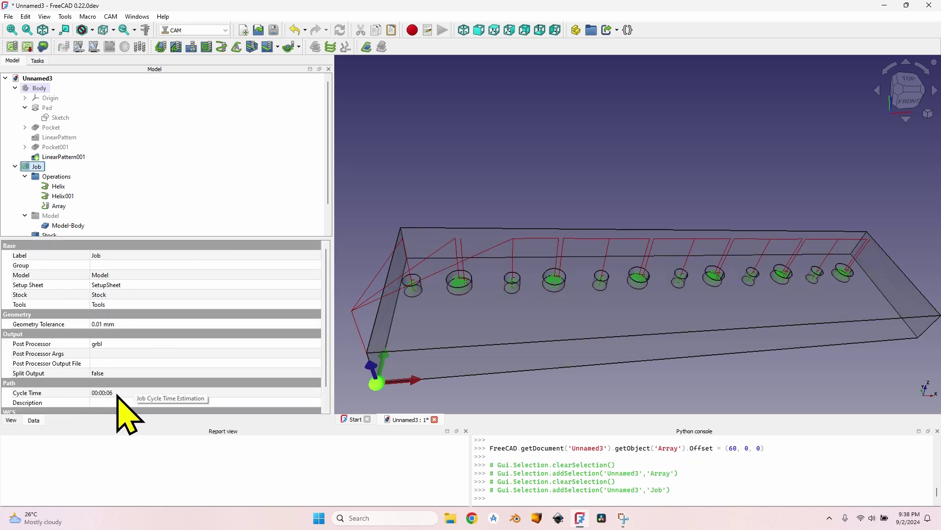
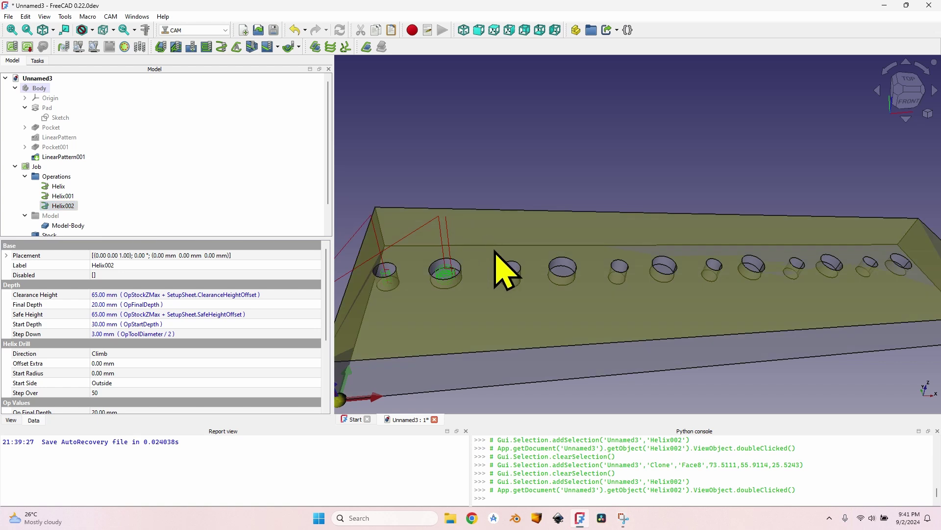
Remove the 10 mm hole Face7 from Helix002's base geometry
double_click(72, 206)
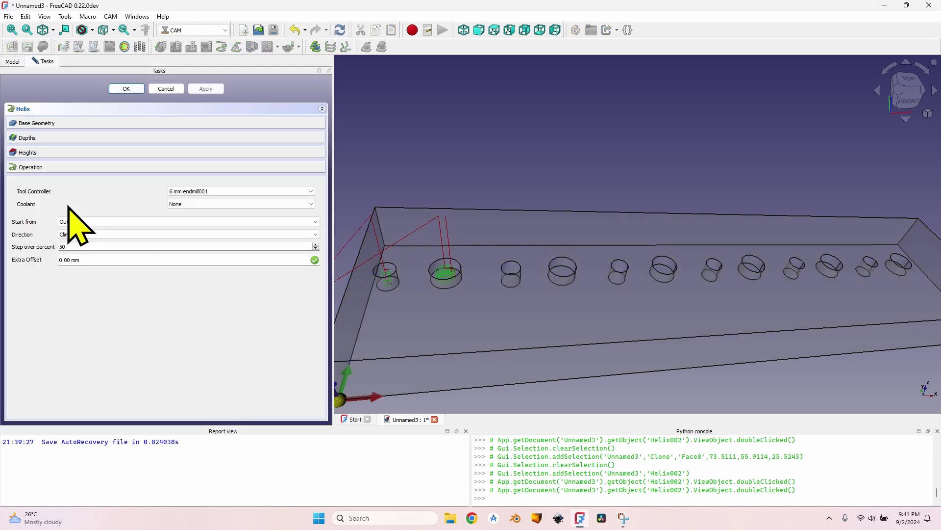
left_click(58, 124)
left_click(64, 156)
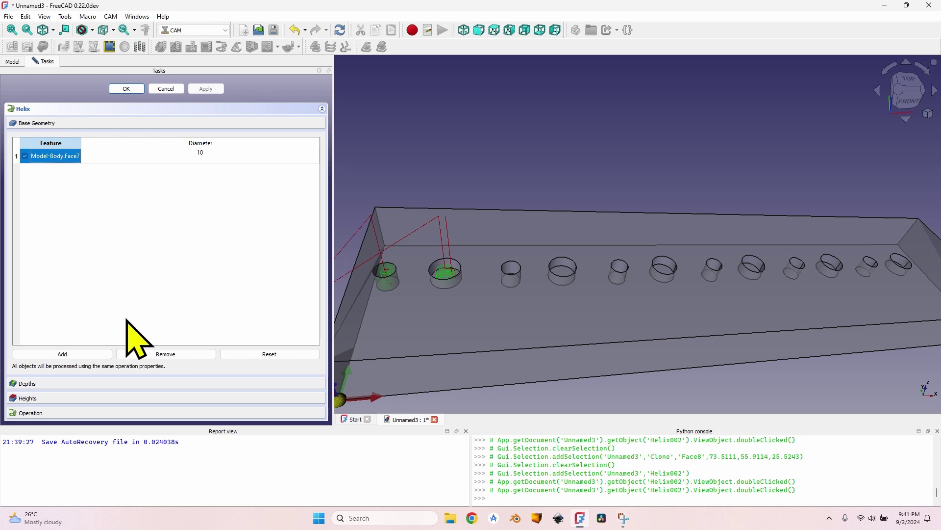
left_click(158, 354)
Add the bottom face of the second 10 mm hole, Face20, to Helix002's base geometry and apply the operation
scroll(511, 279, "up", 3)
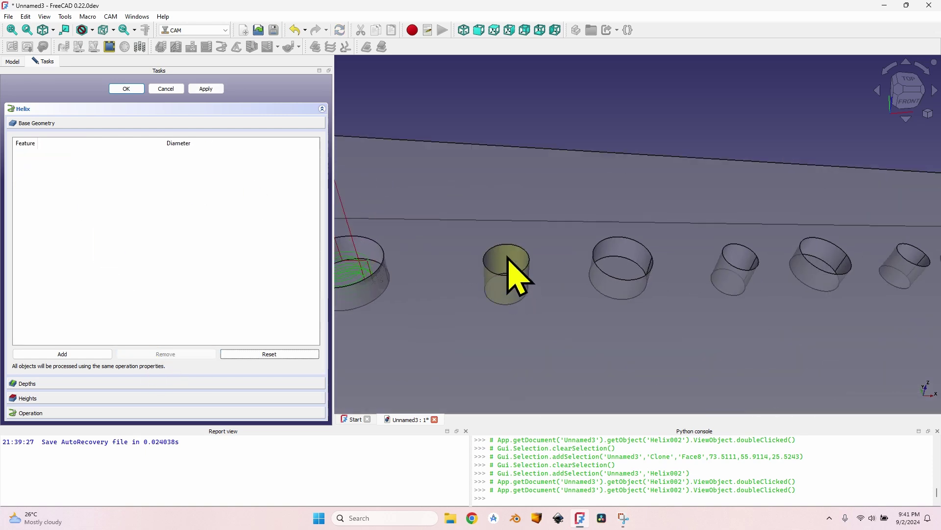
left_click(510, 280)
scroll(510, 279, "up", 3)
left_click(513, 289)
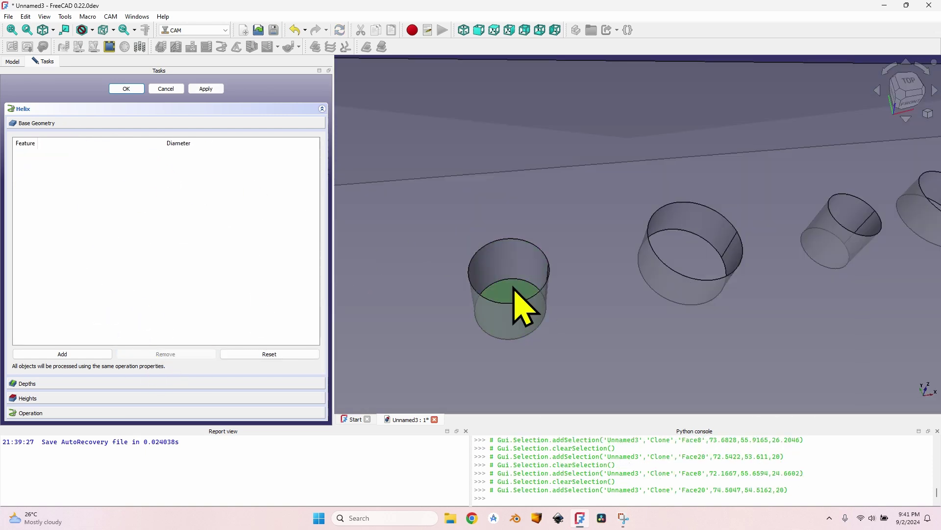
left_click(62, 354)
left_click(209, 89)
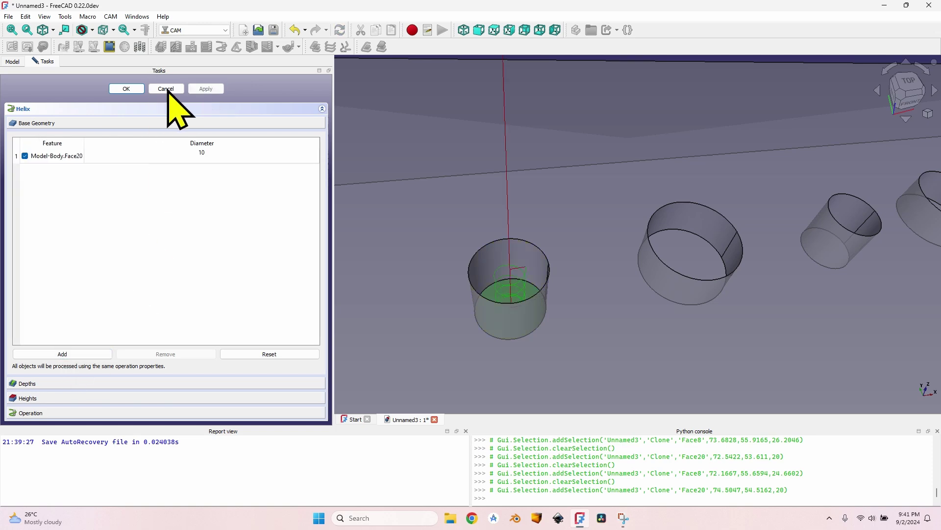
left_click(128, 88)
Duplicate the Helix002 operation and remove Face20 from the copy's base geometry
scroll(392, 196, "down", 3)
left_click(410, 185)
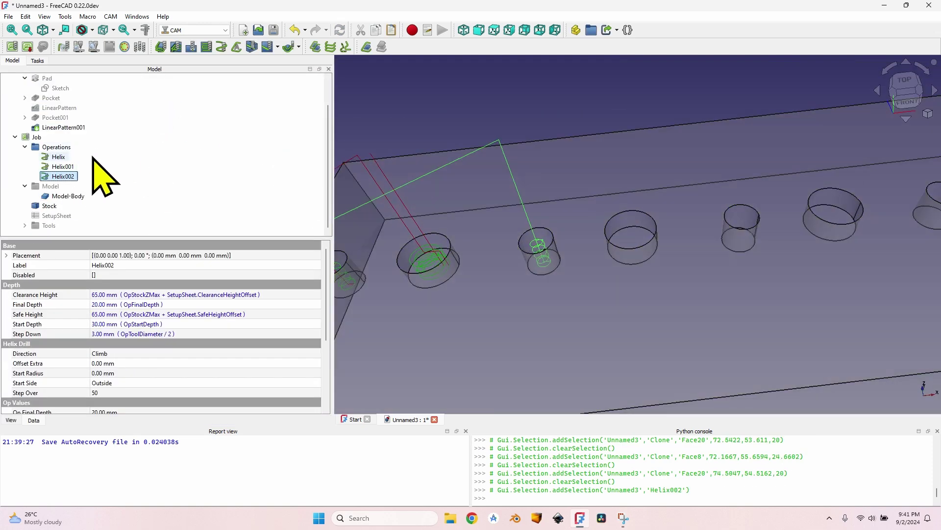
left_click(314, 47)
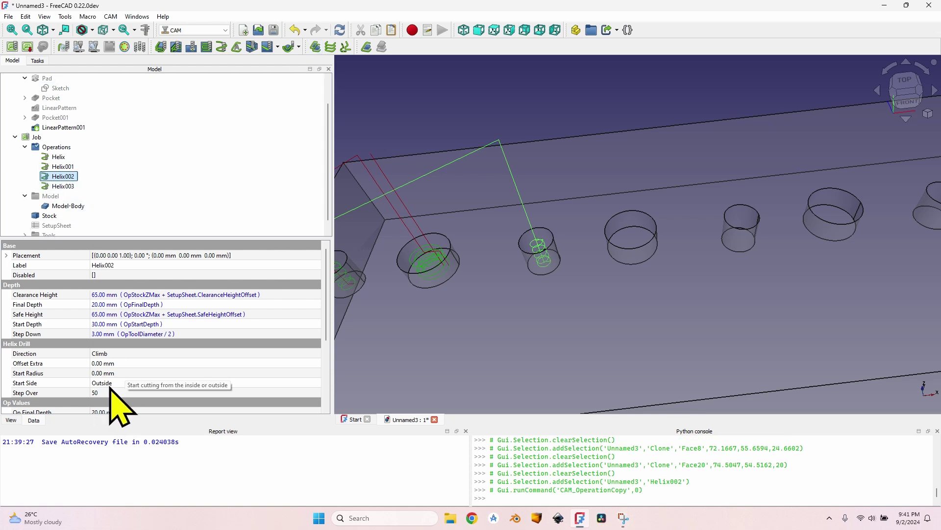
left_click(62, 186)
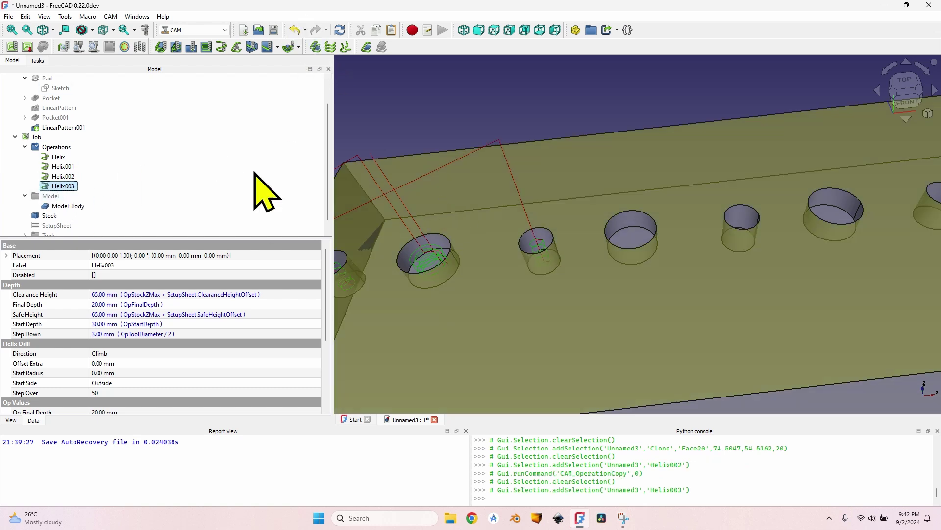
double_click(63, 186)
left_click(49, 122)
left_click(58, 156)
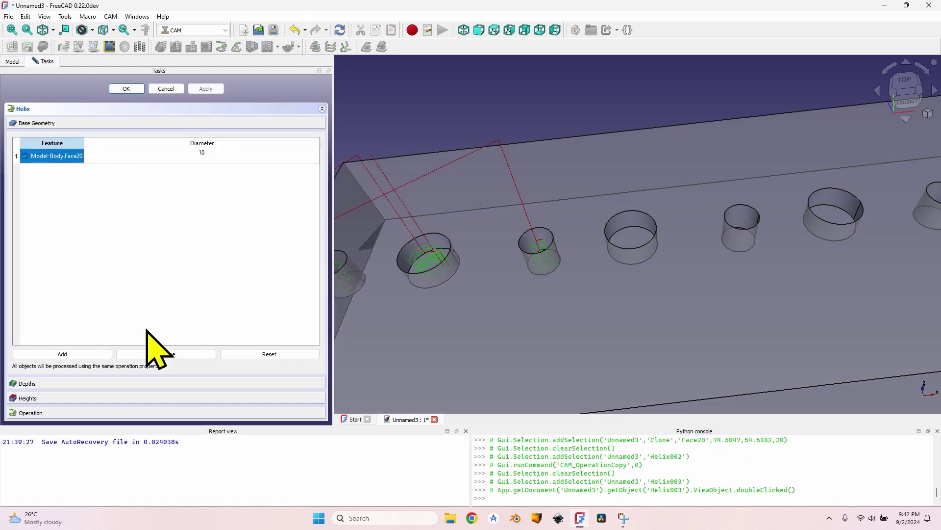
left_click(166, 352)
Add the bottom face of the second 15 mm hole, Face26, to Helix003's base geometry and apply the operation
left_click(629, 235)
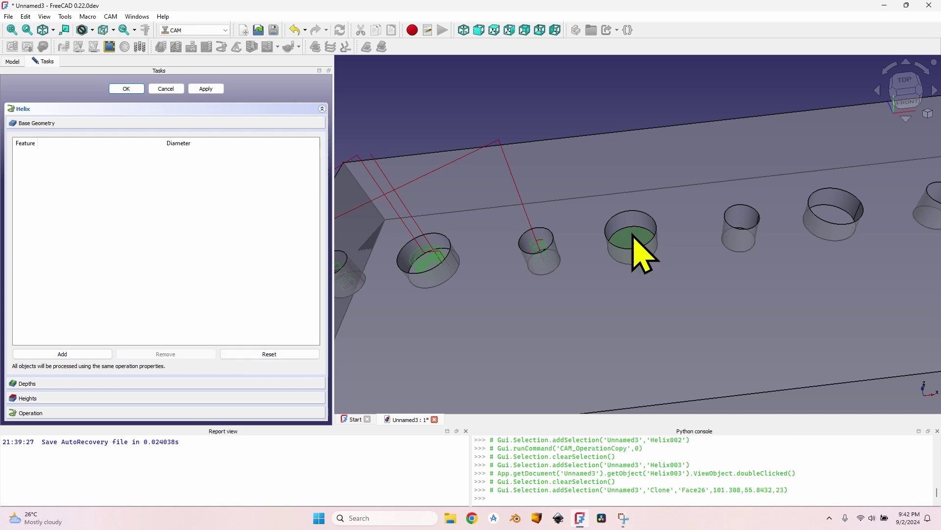
left_click(63, 353)
left_click(206, 89)
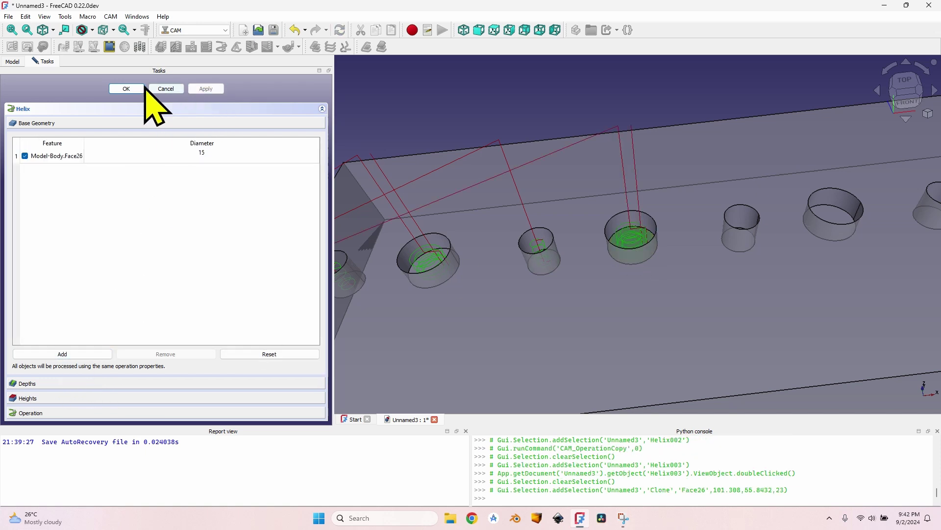
left_click(126, 88)
Inspect the toolpaths of the four Helix operations over the first four holes
scroll(559, 211, "down", 5)
middle_click_drag(599, 250, 475, 206)
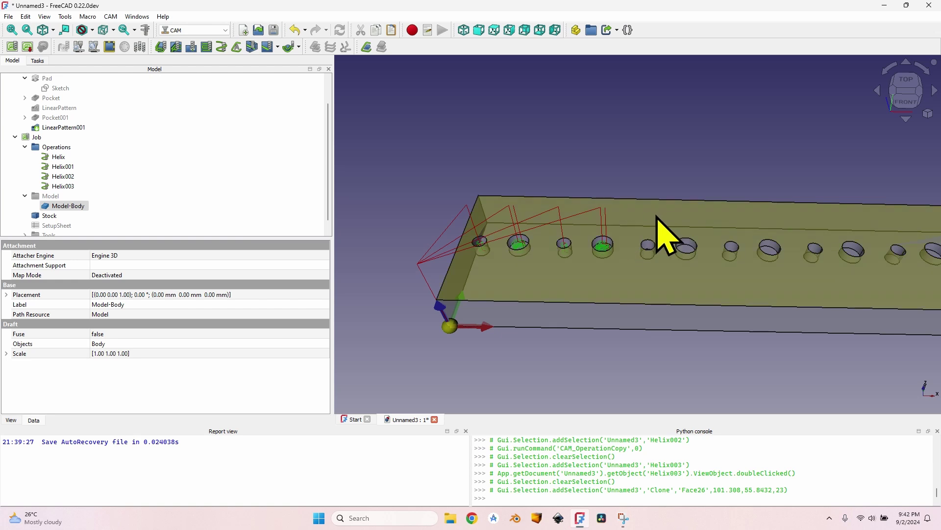
middle_click_drag(658, 231, 556, 208)
left_click(59, 157)
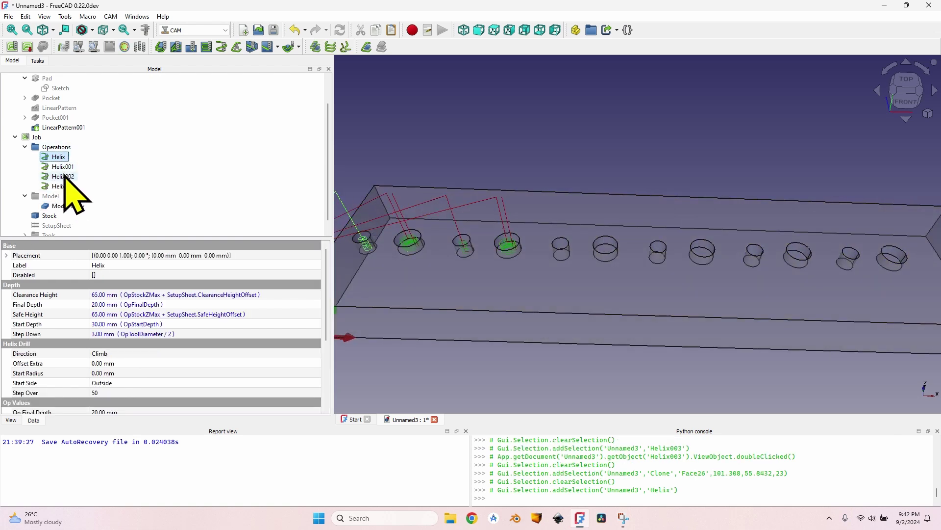
middle_click_drag(445, 221, 490, 221)
mouse_move(63, 185)
left_mouse_down()
mouse_move(69, 173)
mouse_move(73, 189)
left_mouse_up()
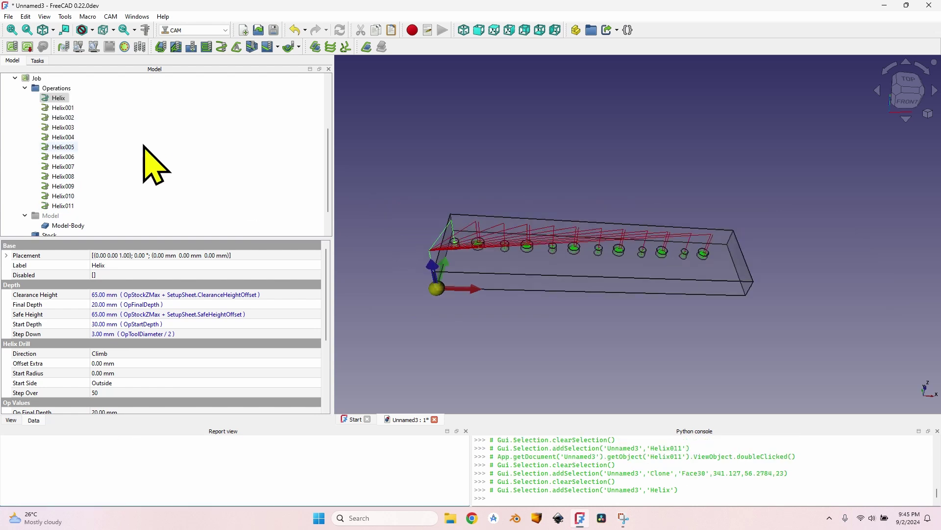
Check the job's estimated cycle time, and open and close the path simulator for its Helix operations
left_click(36, 79)
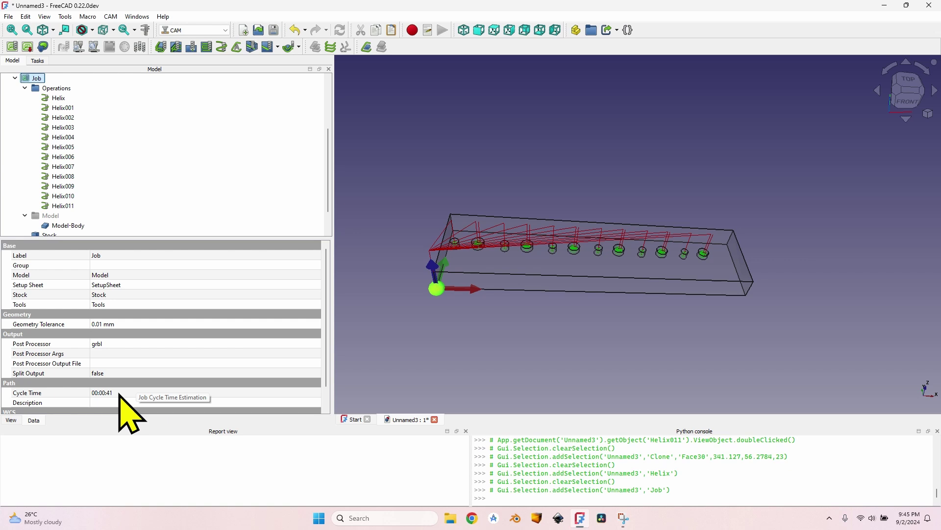
scroll(466, 315, "up", 3)
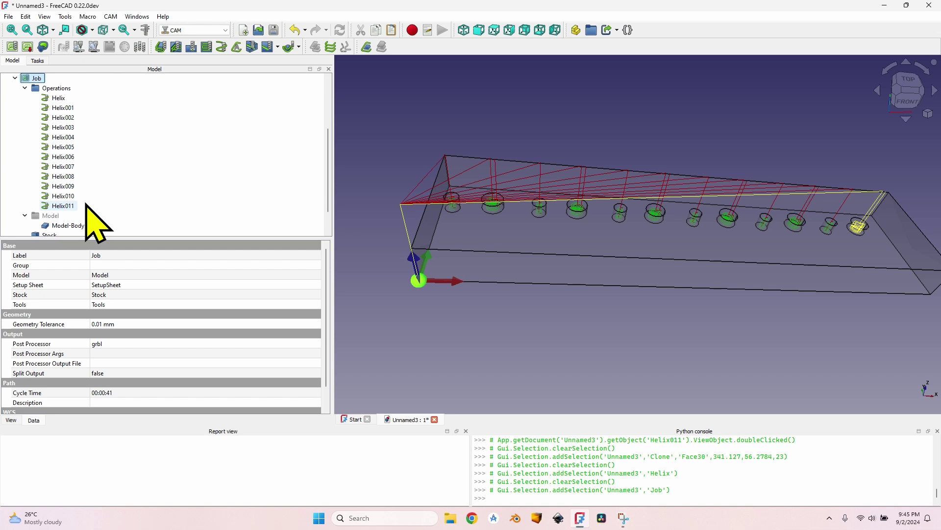
key("p")
key("m")
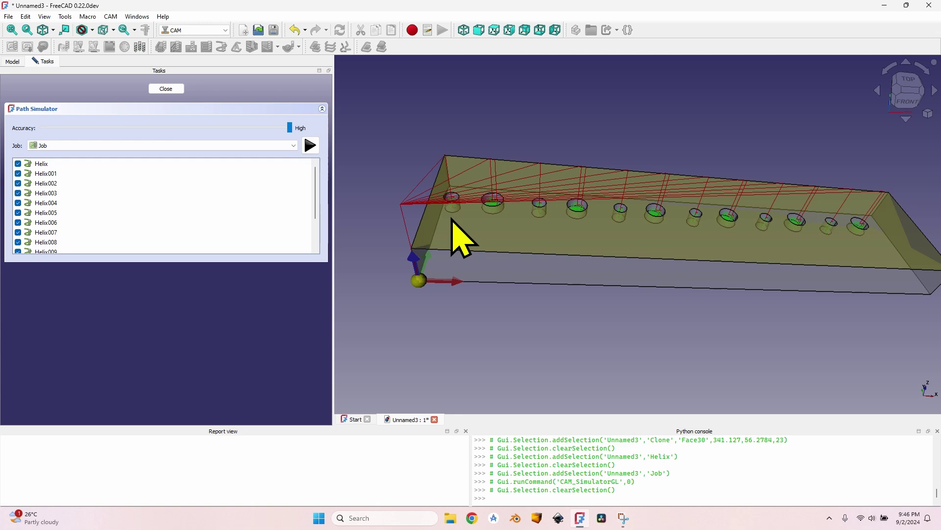
left_click(154, 88)
In the job's default setup values, set the clearance height offset to 4 mm
scroll(641, 189, "up", 5)
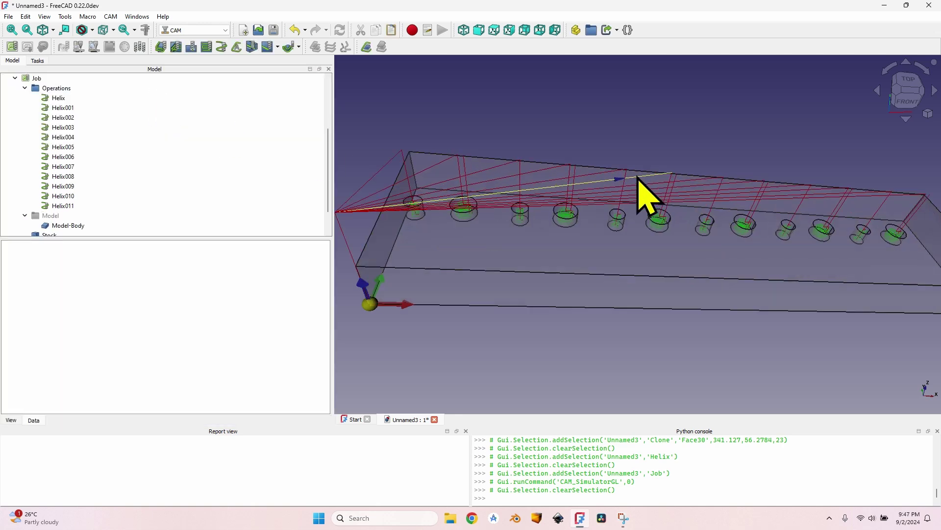
middle_click_drag(653, 219, 652, 196)
scroll(654, 206, "down", 5)
left_click(40, 78)
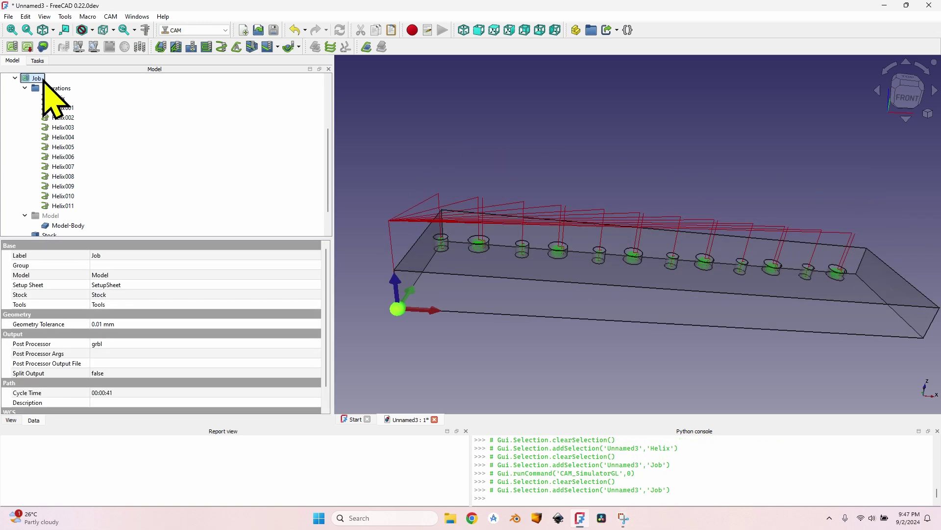
double_click(38, 78)
double_click(39, 78)
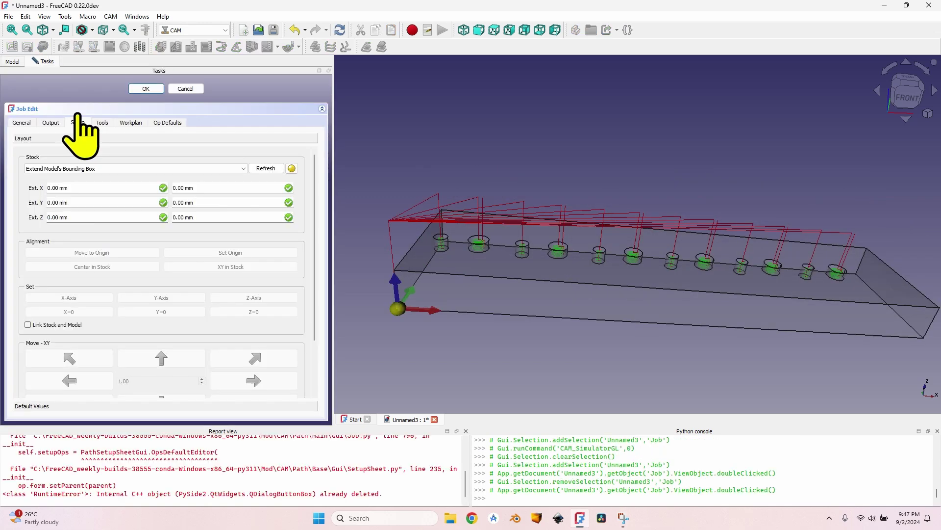
left_click(74, 407)
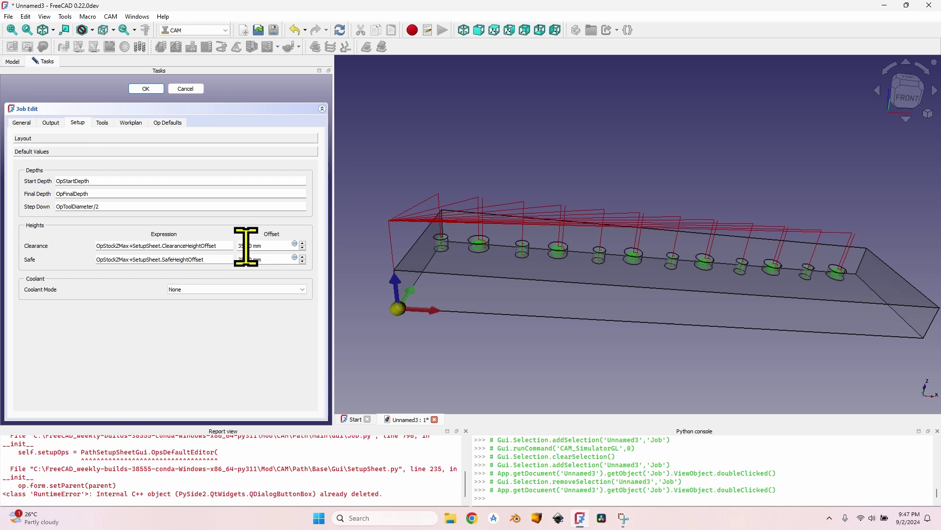
left_click_drag(246, 246, 234, 249)
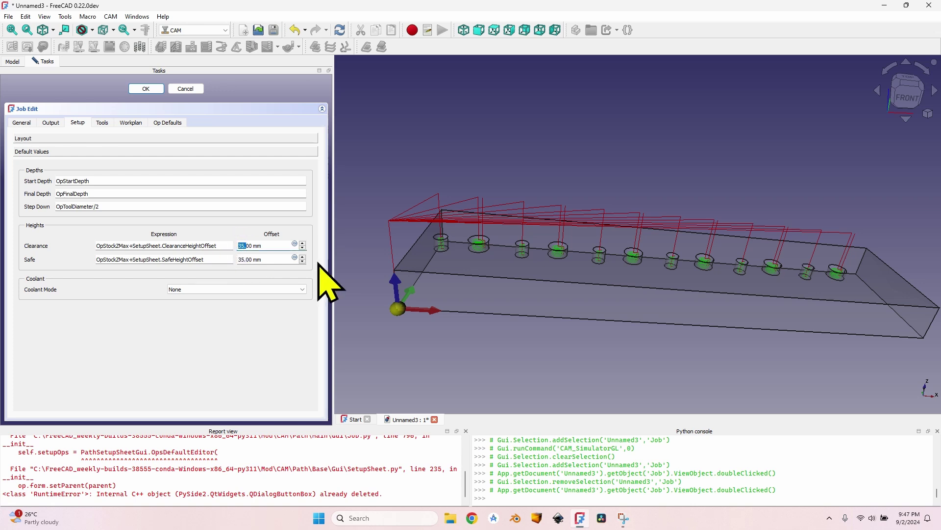
type("4.")
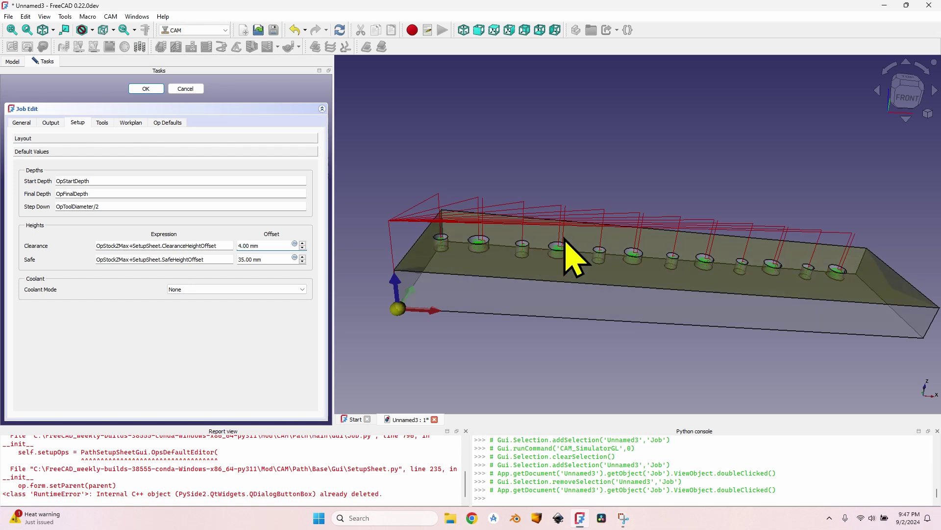
Set the job's default safe height offset to 4 mm and accept the job changes
left_click_drag(239, 259, 248, 259)
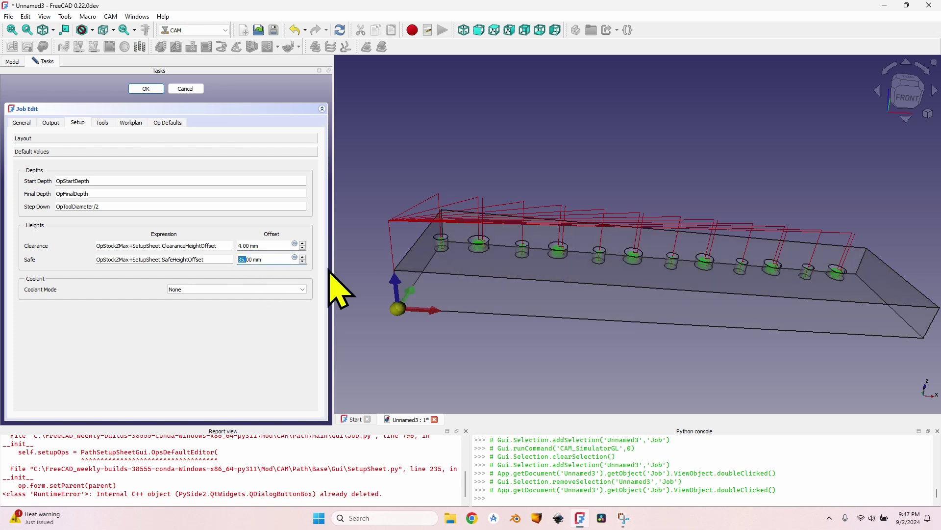
type("4.")
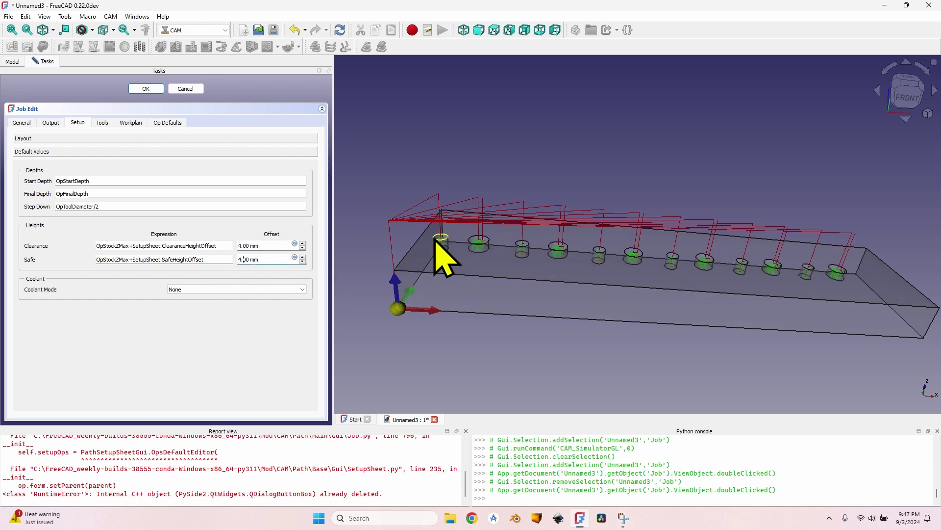
left_click(145, 88)
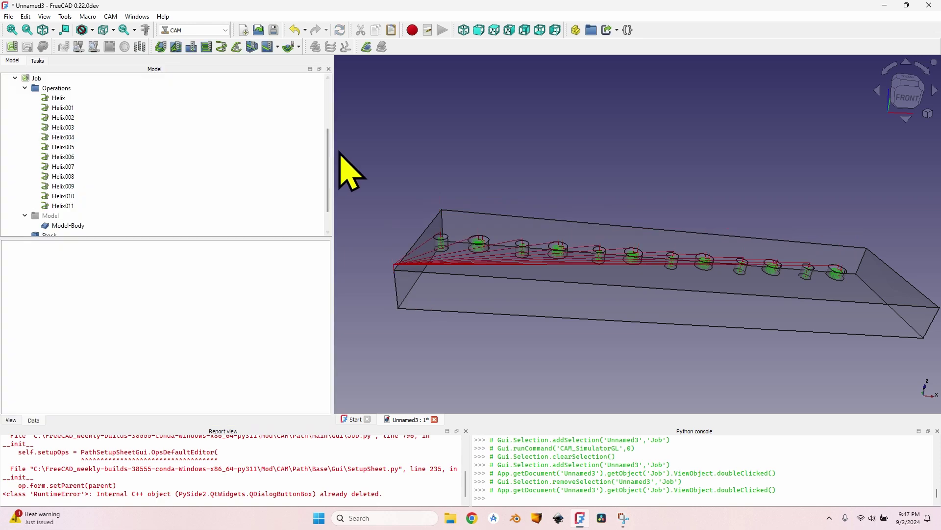
Check the job's estimated cycle time and inspect the rapid moves of the Helix toolpaths above the stock
left_click(35, 79)
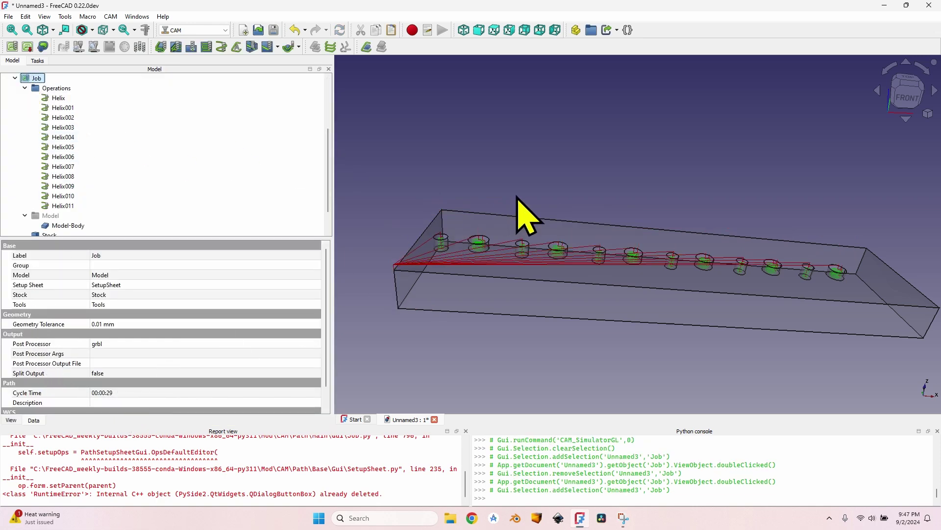
scroll(524, 249, "up", 2)
scroll(625, 258, "down", 3)
middle_click_drag(626, 258, 570, 287)
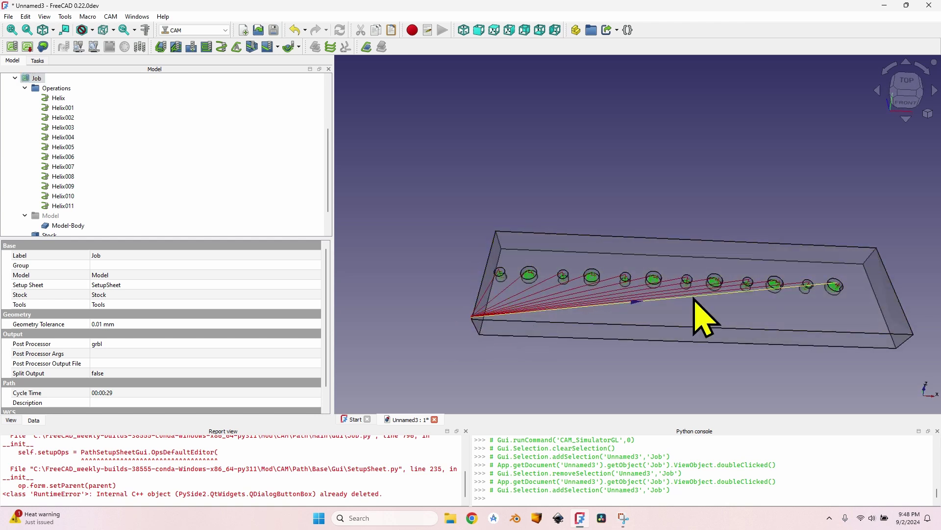